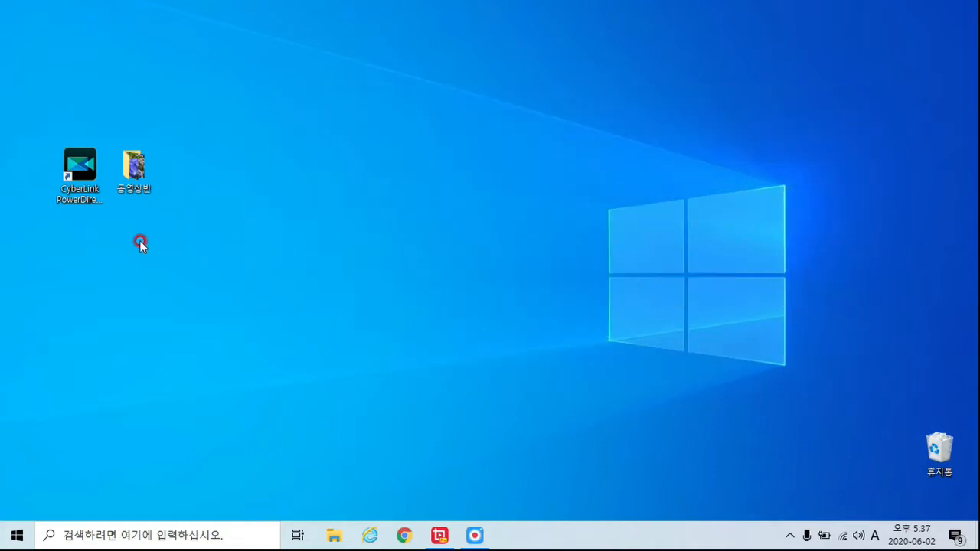
Open the 동영상반 folder on the desktop, view its 수국 text file, and close both windows.
click(138, 162)
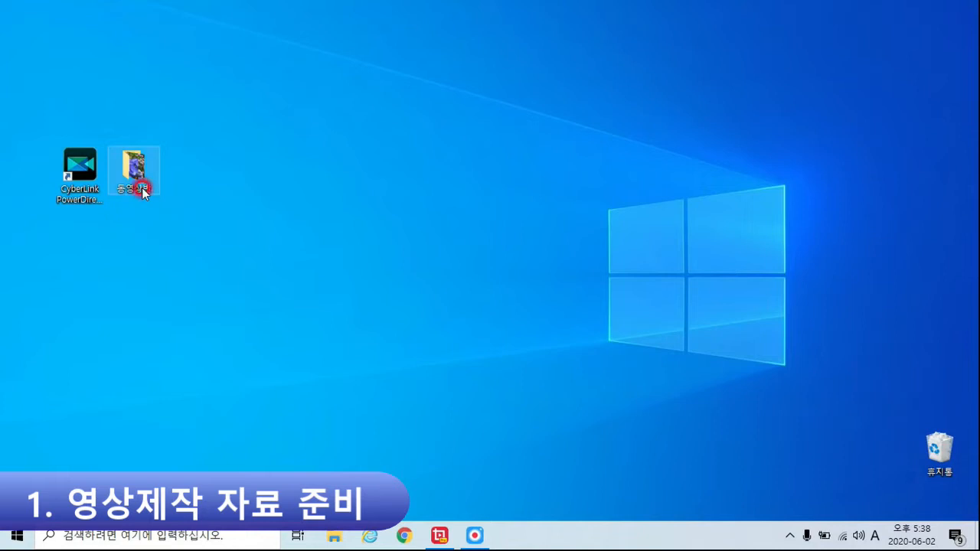
double_click(141, 187)
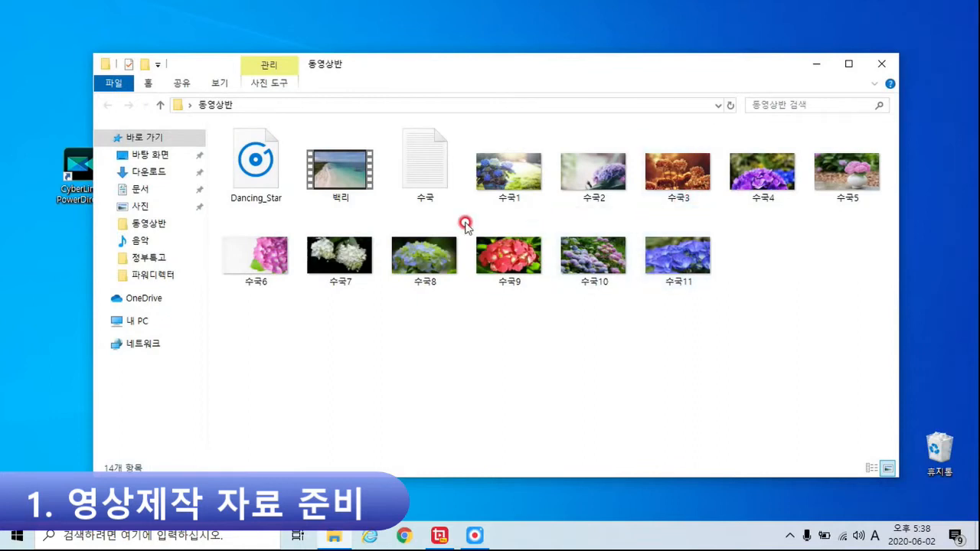
click(427, 179)
double_click(429, 176)
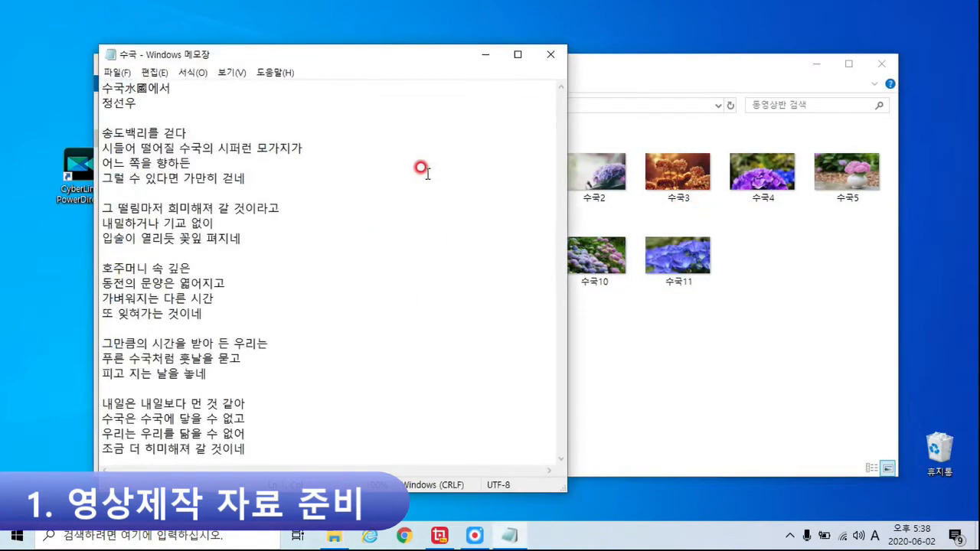
click(554, 58)
click(886, 64)
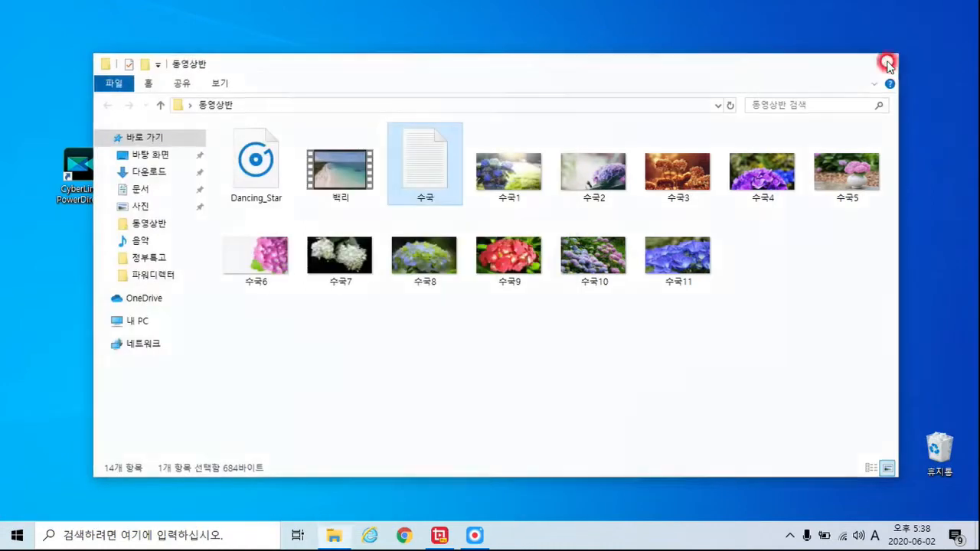
Launch CyberLink PowerDirector and review the default clip durations in the editing preferences.
click(76, 162)
double_click(77, 163)
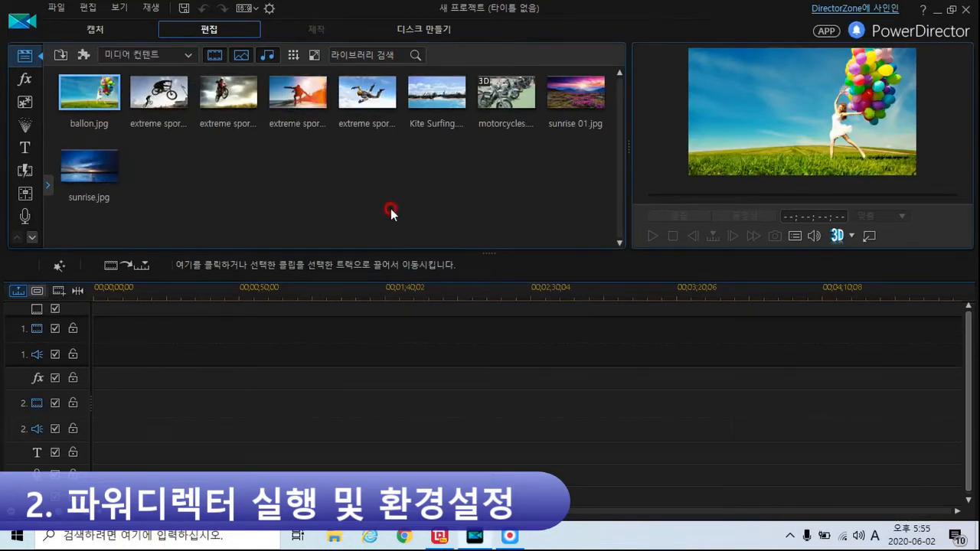
click(269, 10)
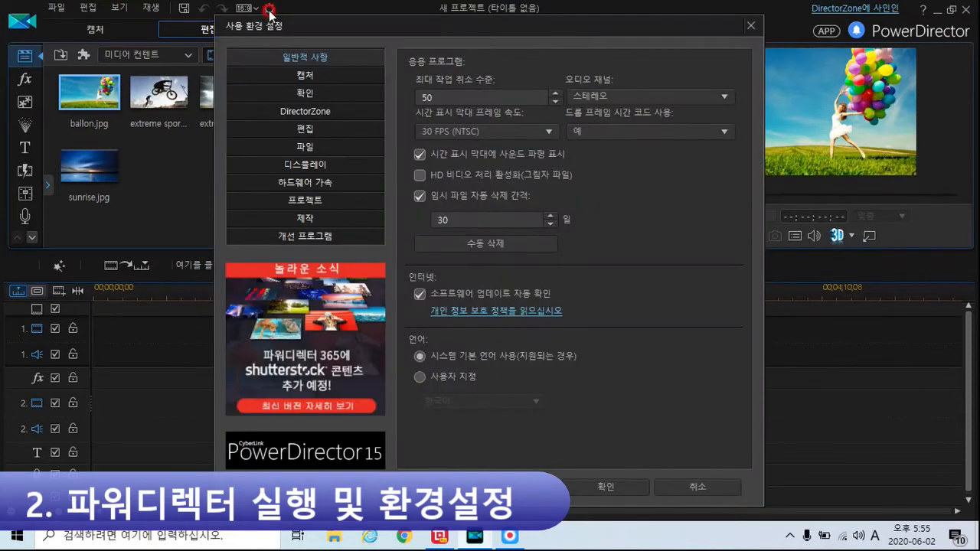
click(306, 132)
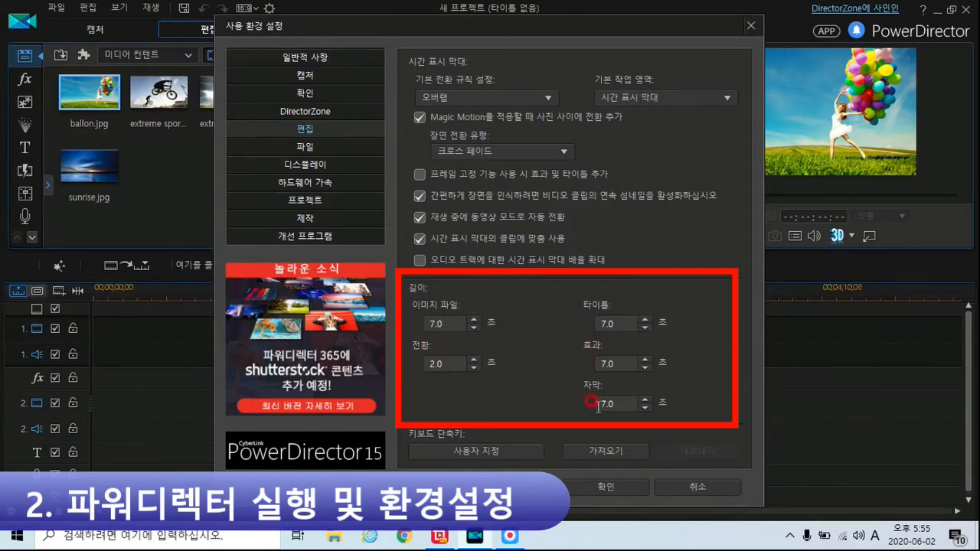
click(603, 487)
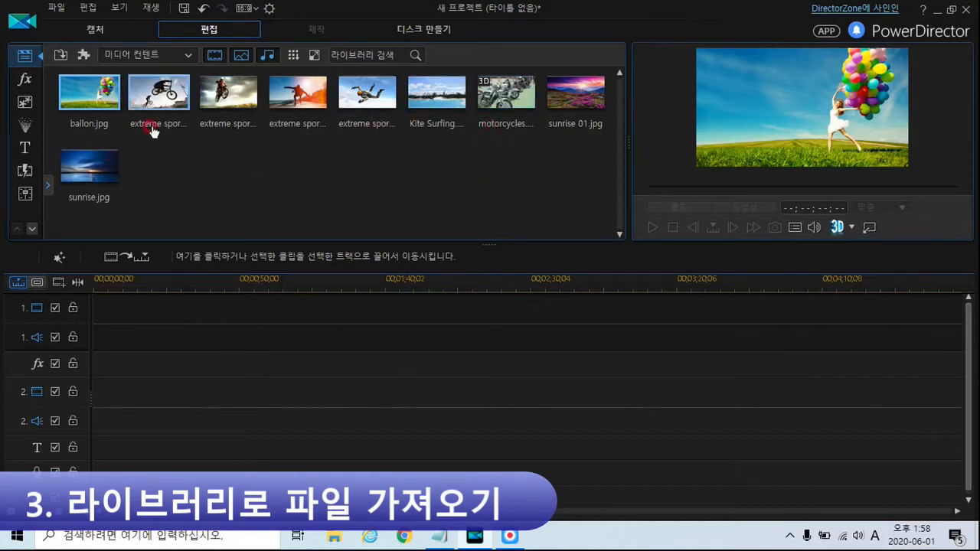
Empty the media library of its sample files.
right_click(380, 167)
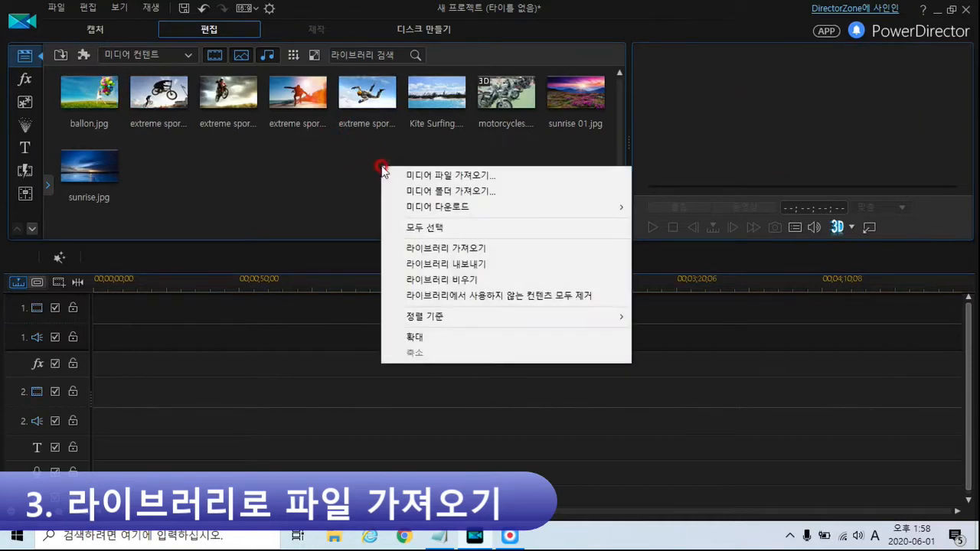
click(434, 283)
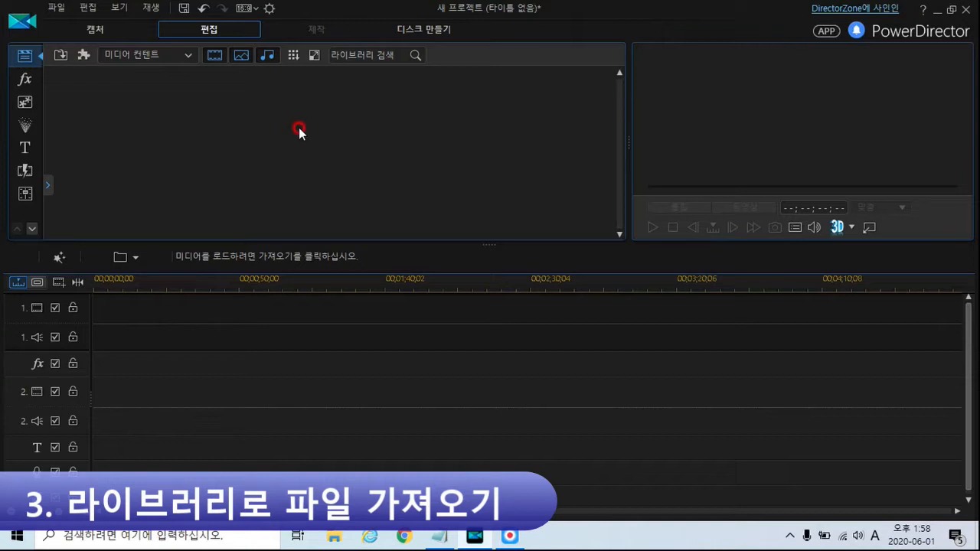
click(59, 9)
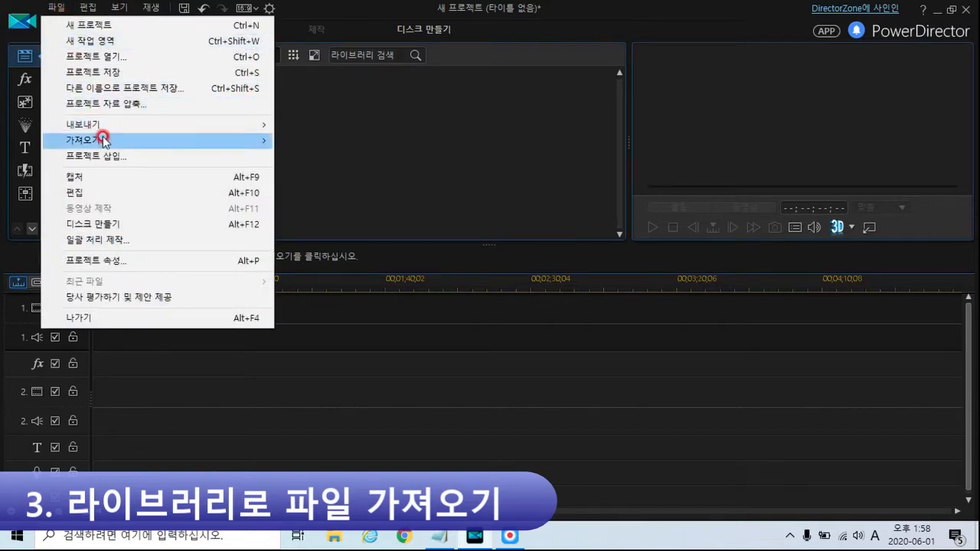
mouse_move(103, 142)
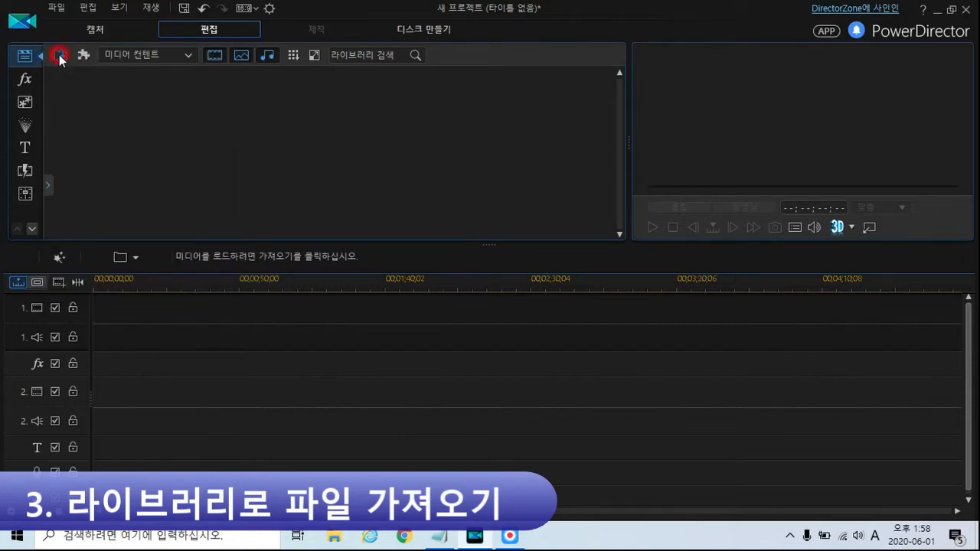
click(59, 55)
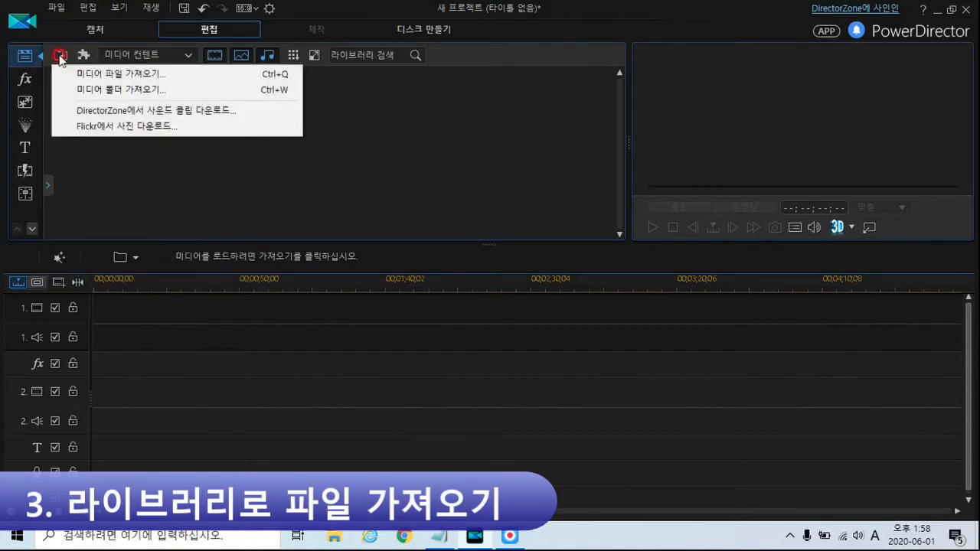
click(72, 74)
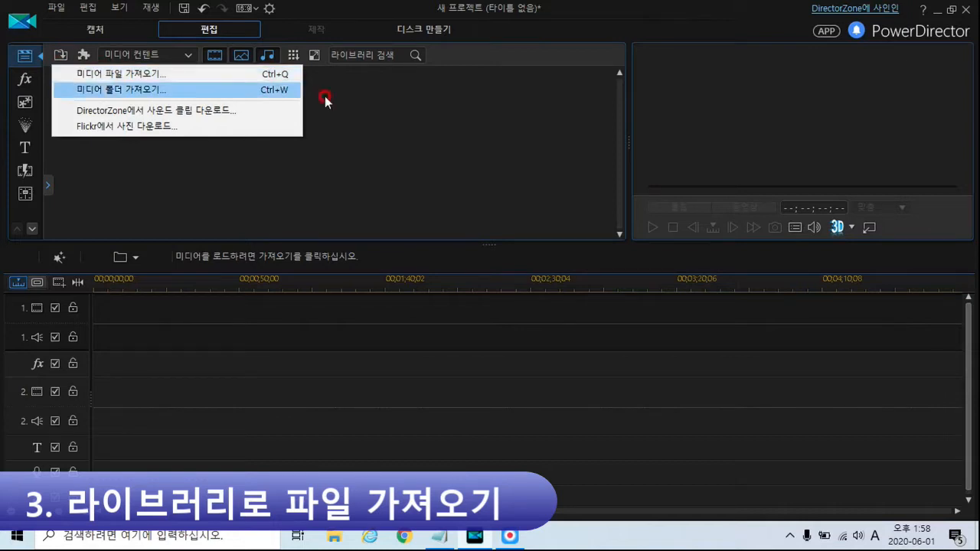
click(389, 138)
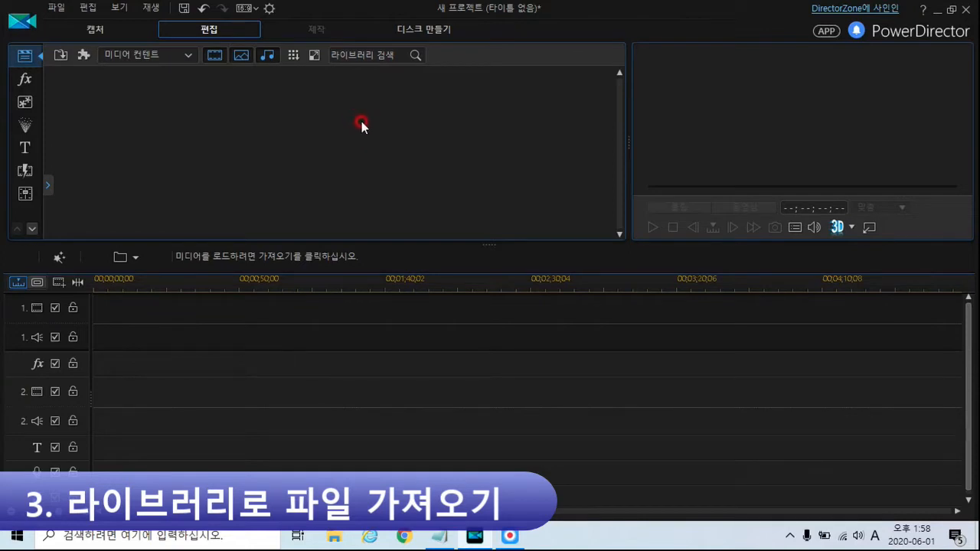
Import all media files from Dancing_Star through 수국11 in the desktop's 동영상반 folder into the library.
right_click(362, 123)
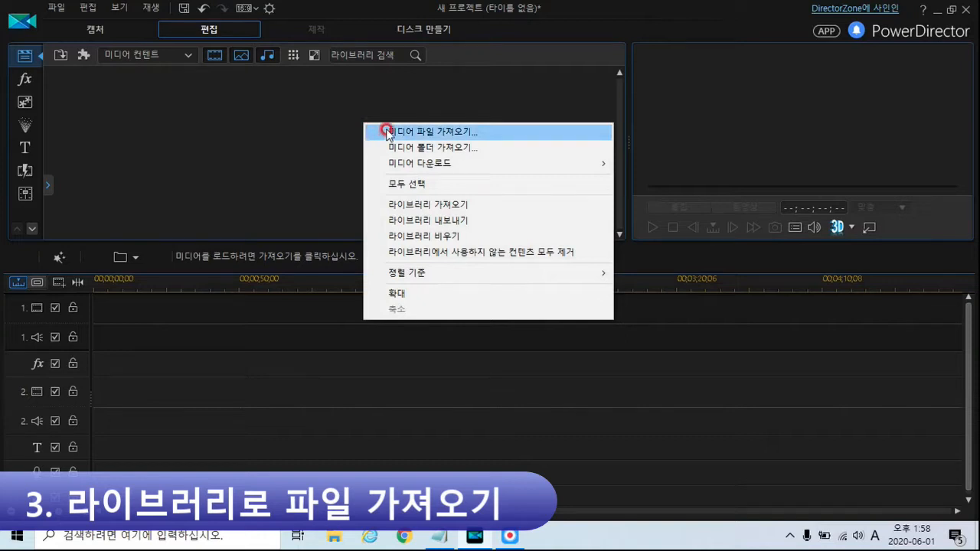
click(387, 132)
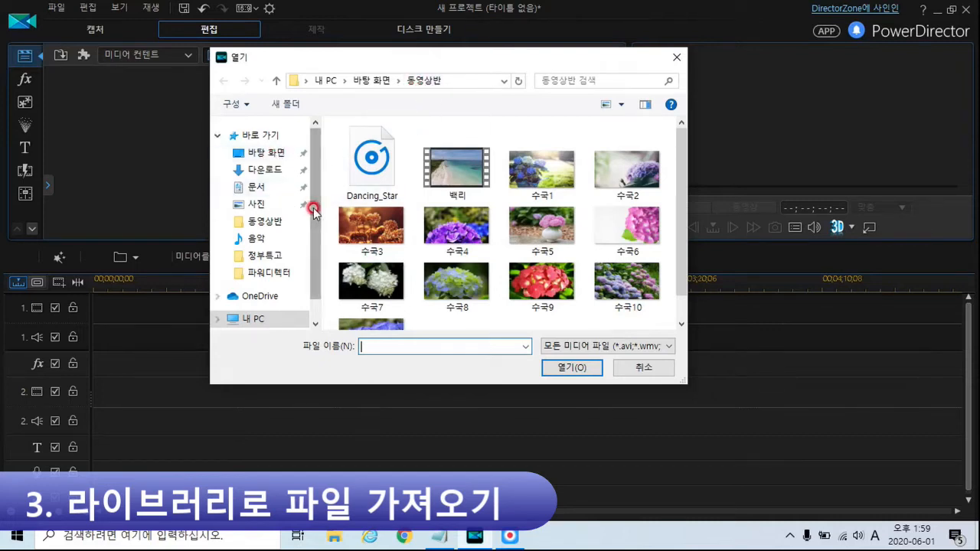
click(264, 153)
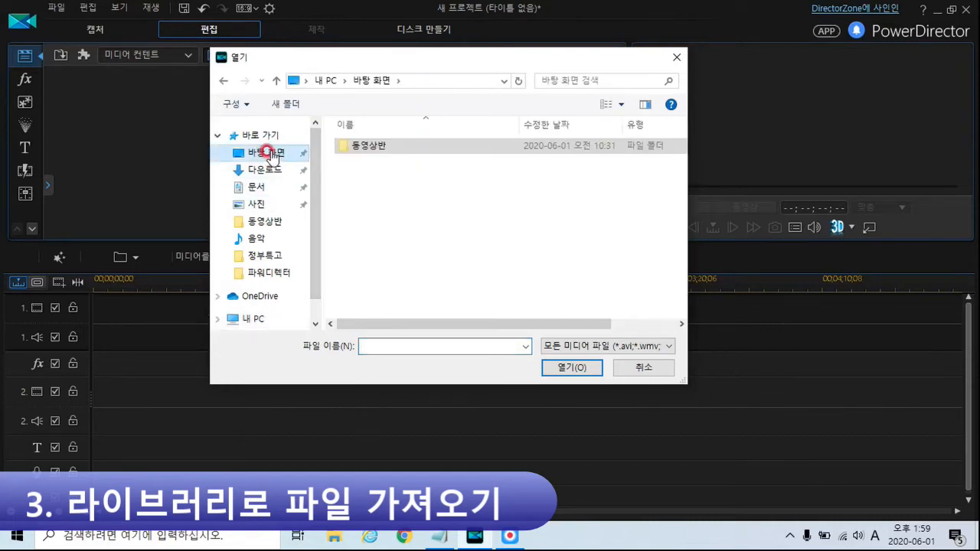
double_click(360, 146)
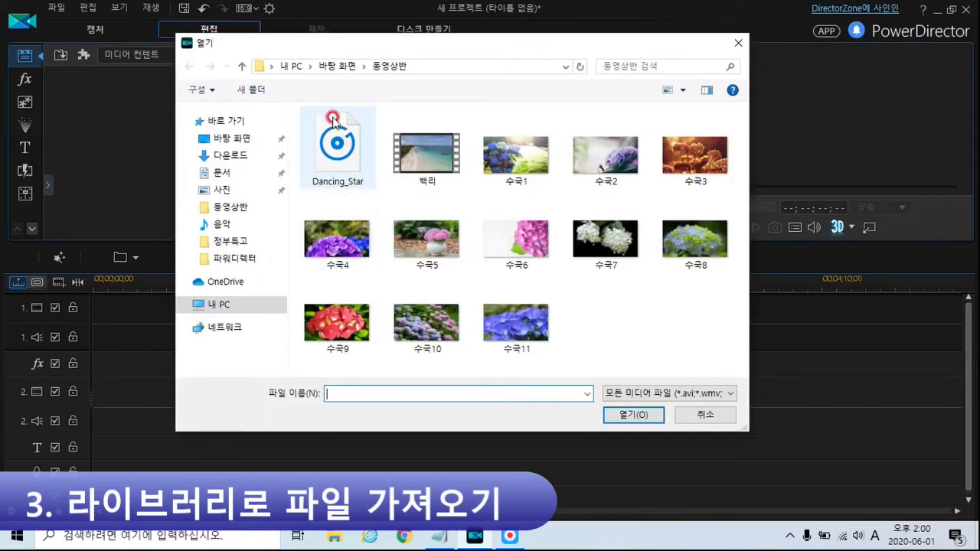
click(348, 145)
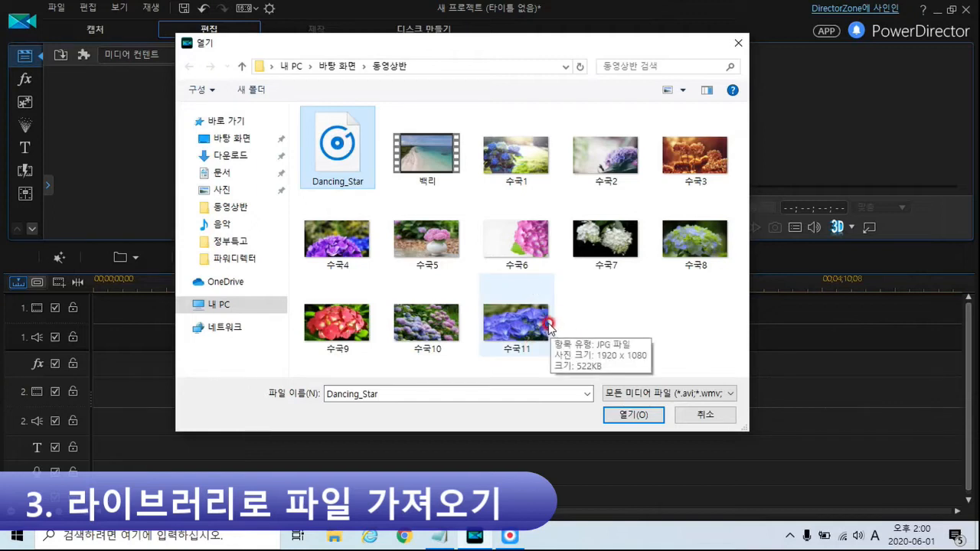
shift+click(548, 326)
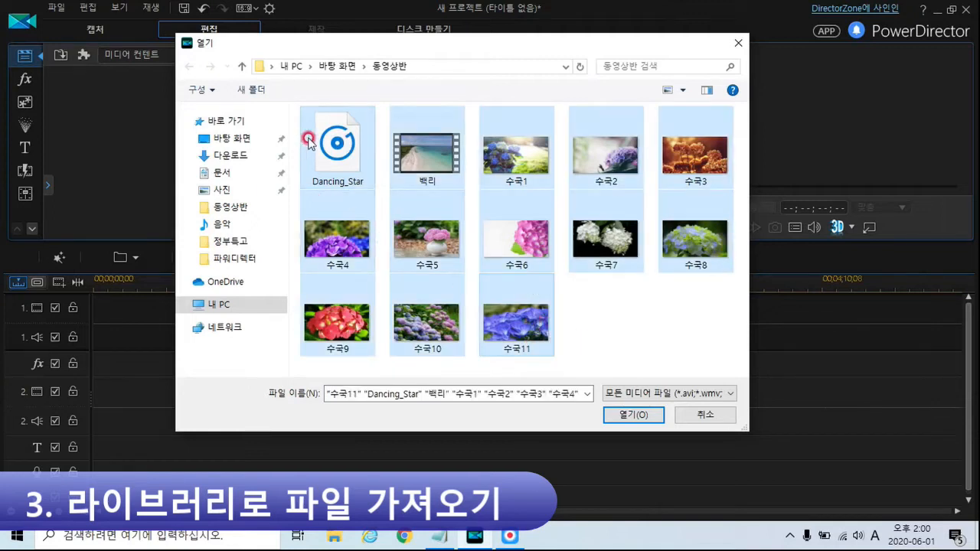
click(639, 415)
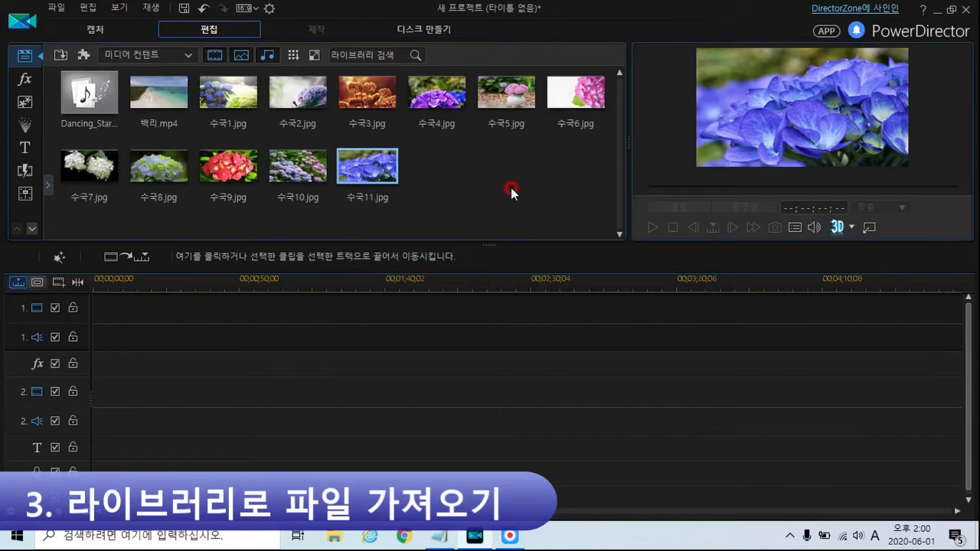
Empty the library and import the entire 동영상반 folder from the desktop as a media folder.
right_click(511, 163)
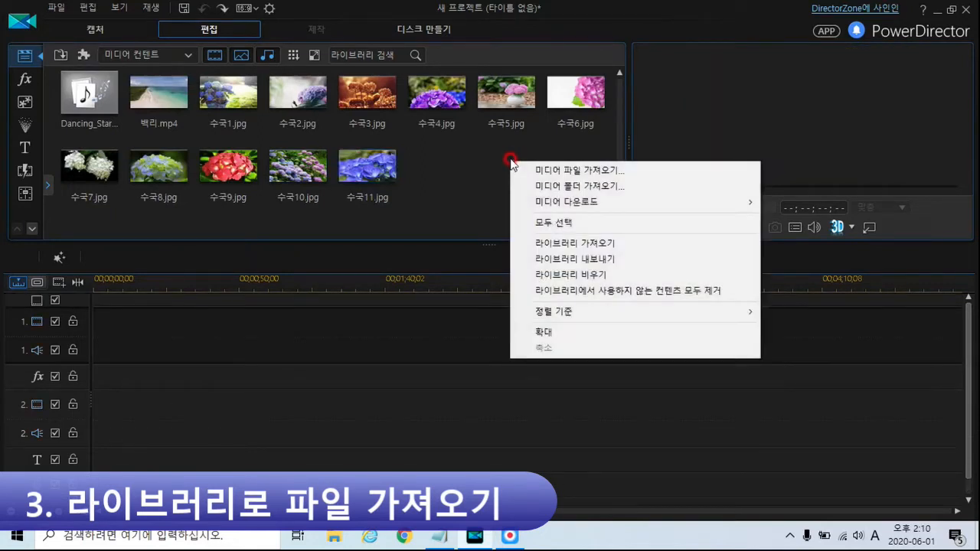
click(595, 275)
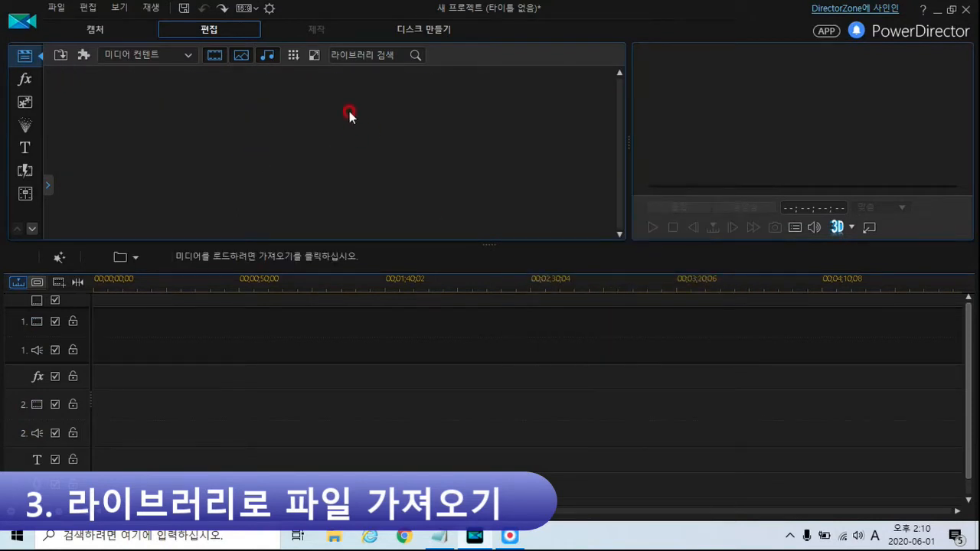
right_click(366, 124)
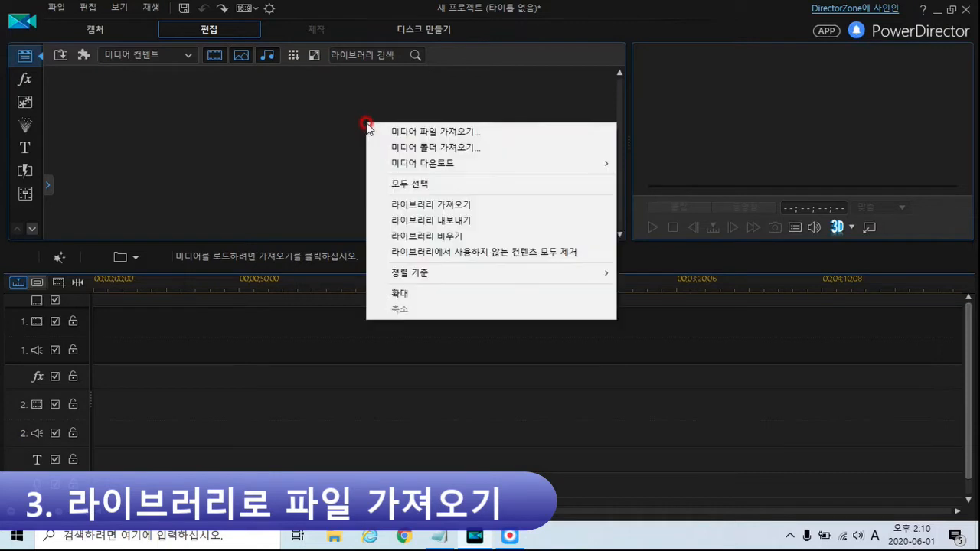
click(420, 151)
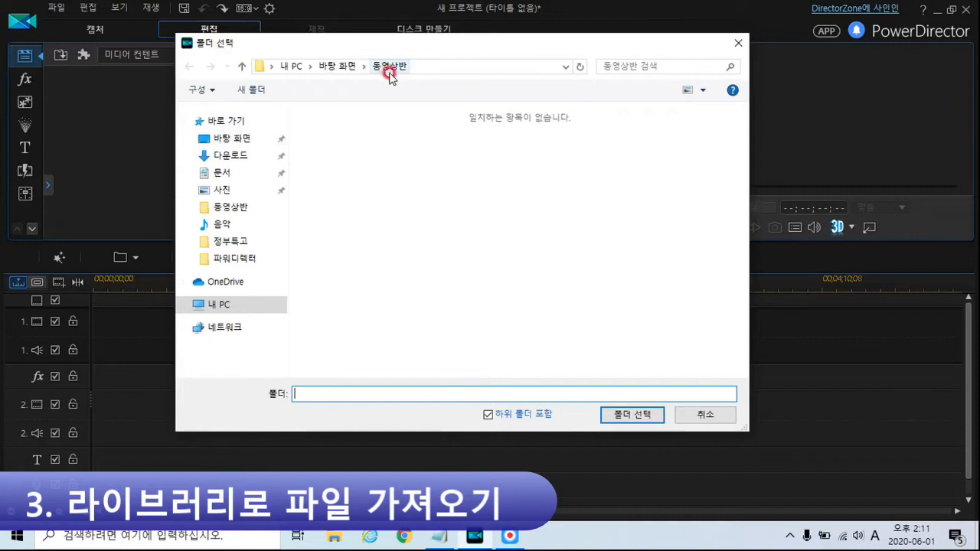
click(241, 139)
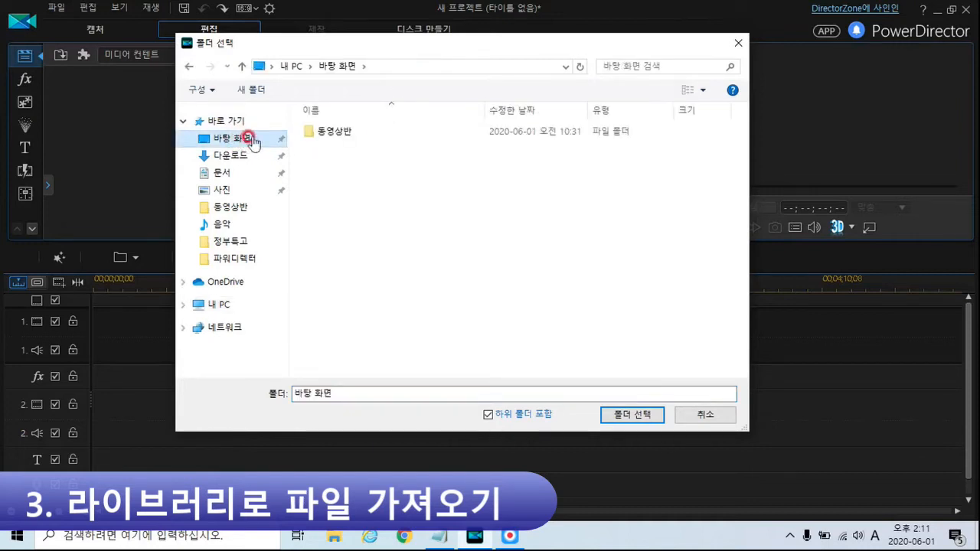
click(337, 141)
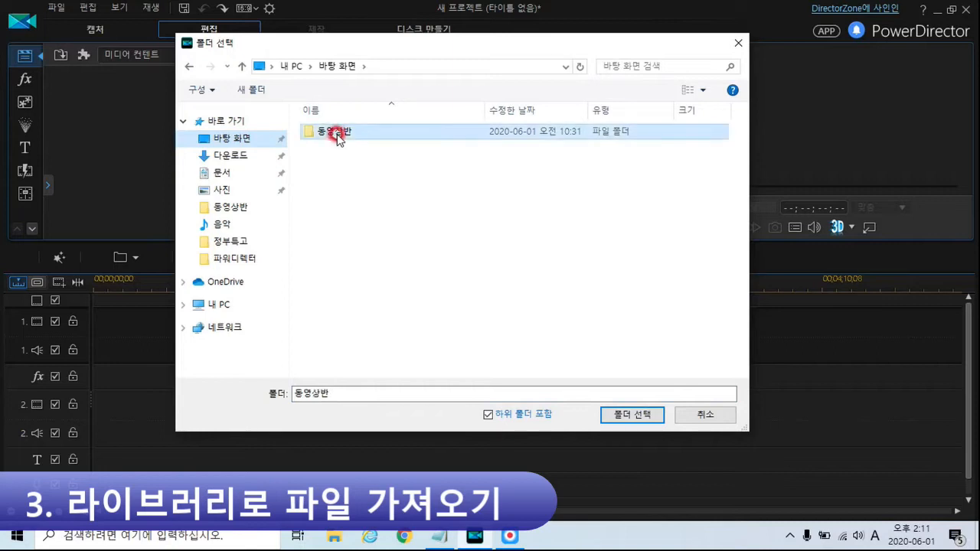
click(623, 417)
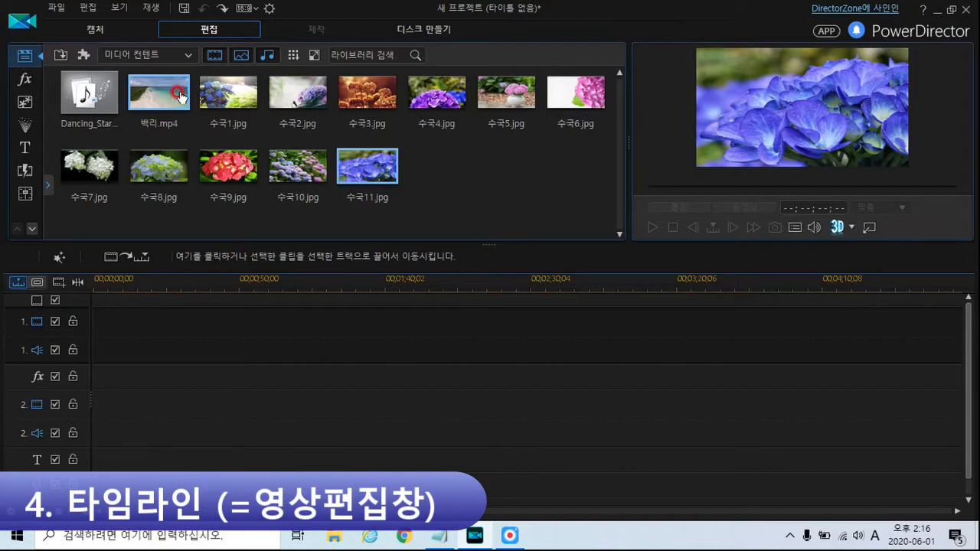
Place the 백리.mp4 video at the start of video track 1.
drag(176, 98, 86, 326)
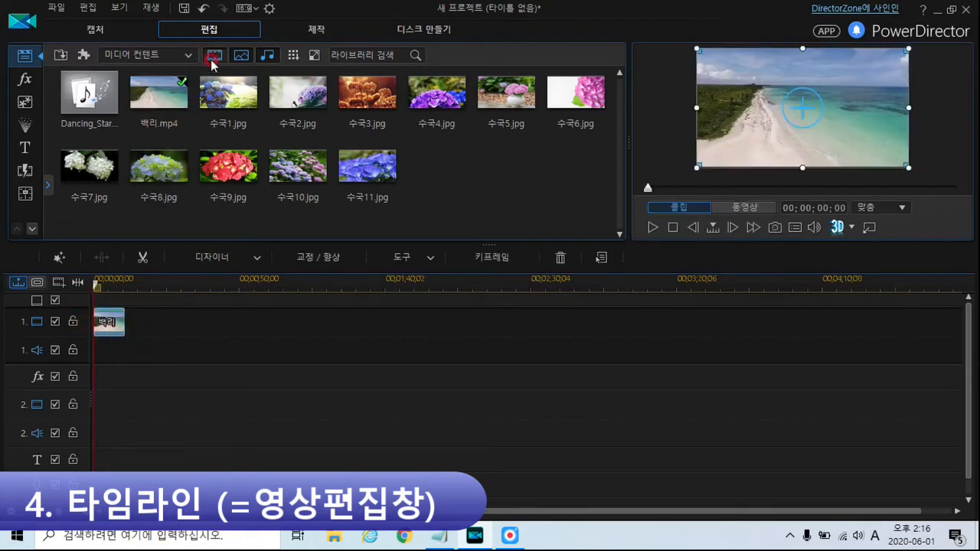
Insert 수국1.jpg at the start of track 1 ahead of the 백리 clip, and undo the insertion.
click(234, 96)
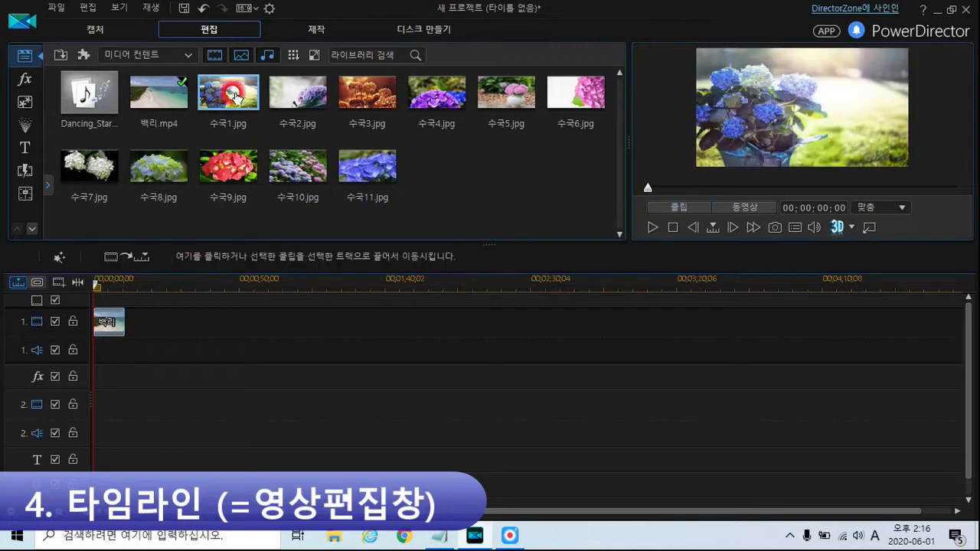
click(139, 259)
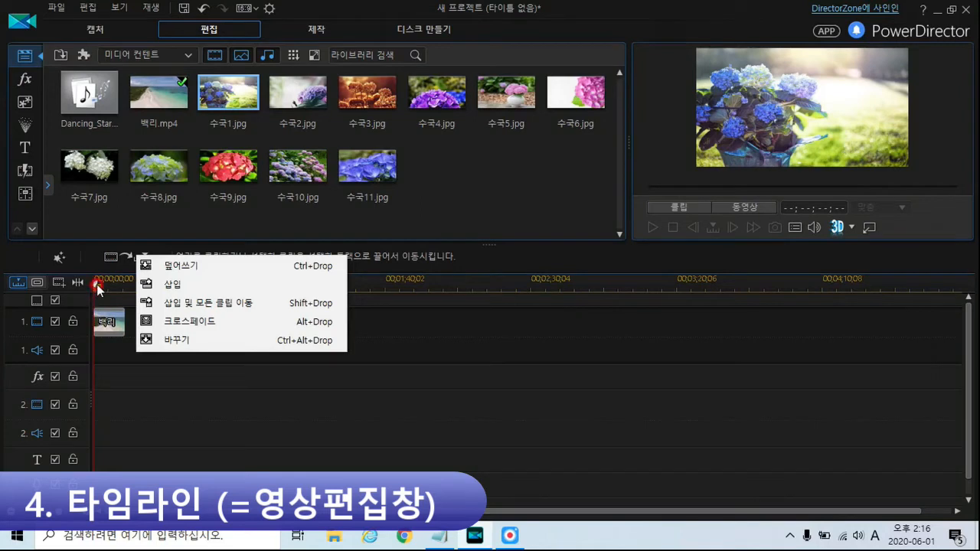
click(172, 284)
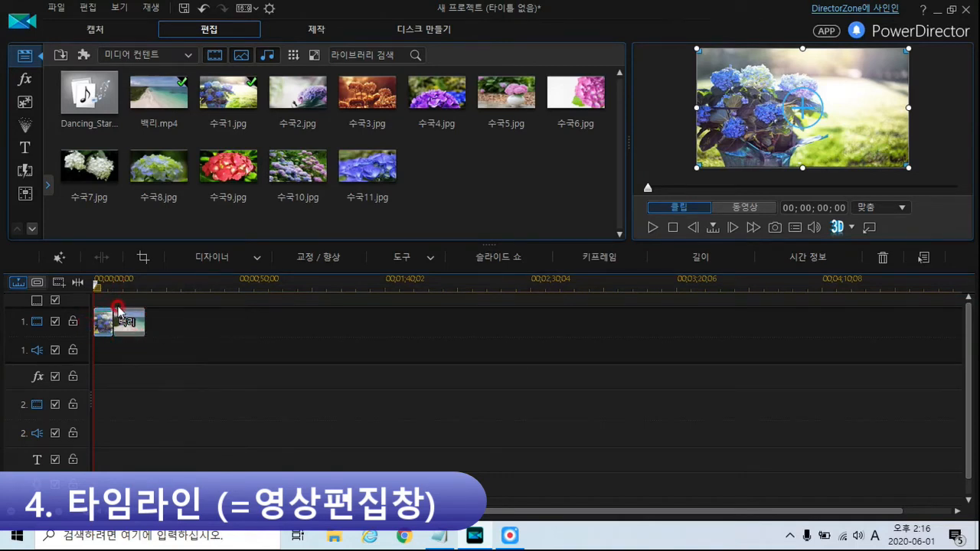
click(102, 325)
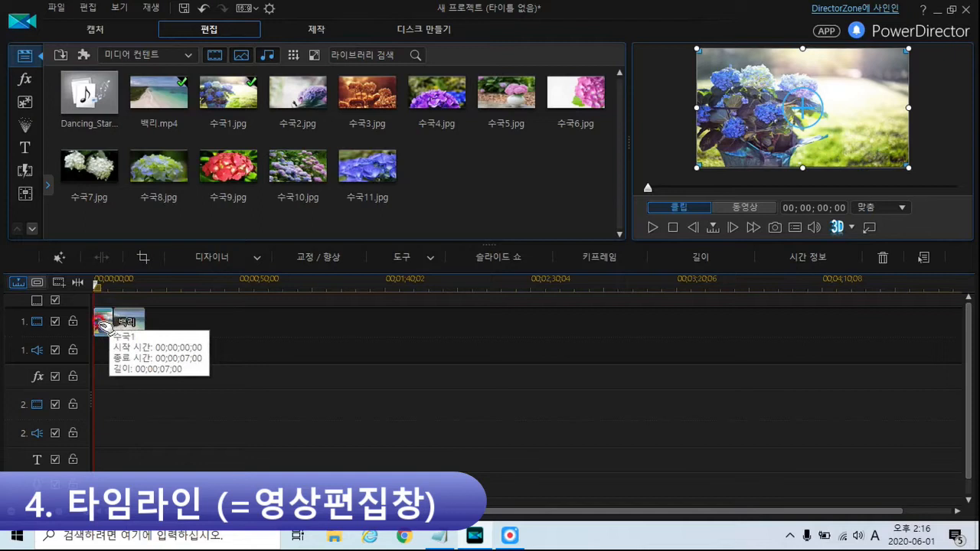
click(203, 8)
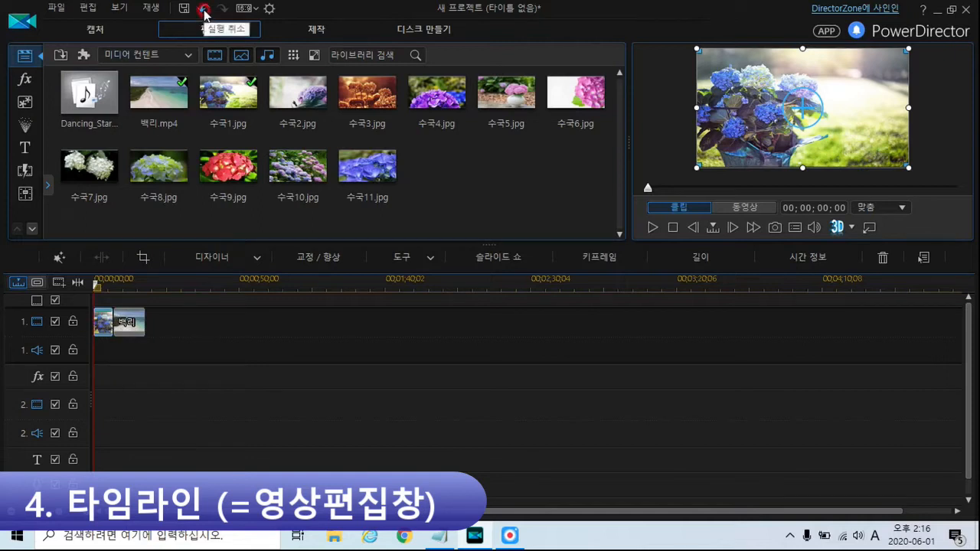
Undo the 수국1.jpg placement ahead of 백리 and insert the photo on track 1 at the end of the 백리 clip.
click(203, 8)
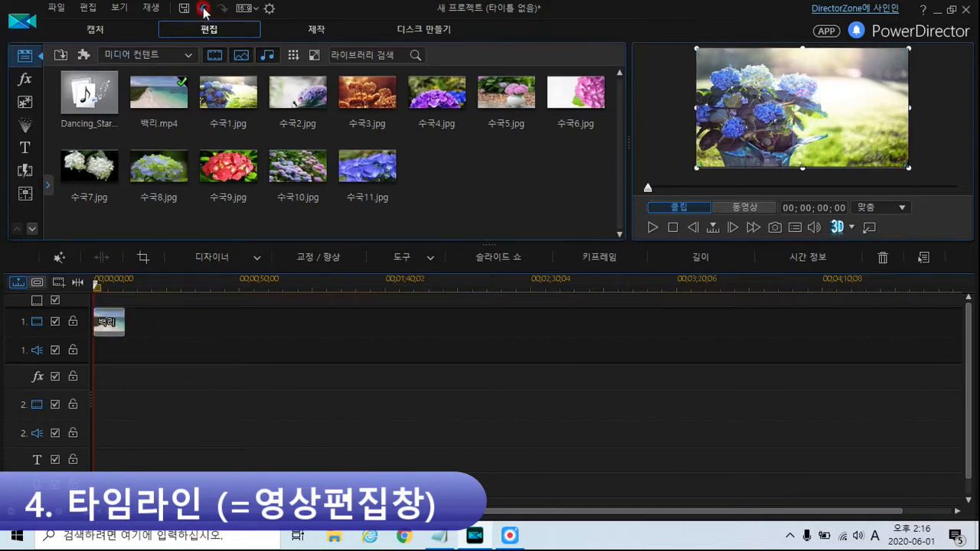
click(125, 284)
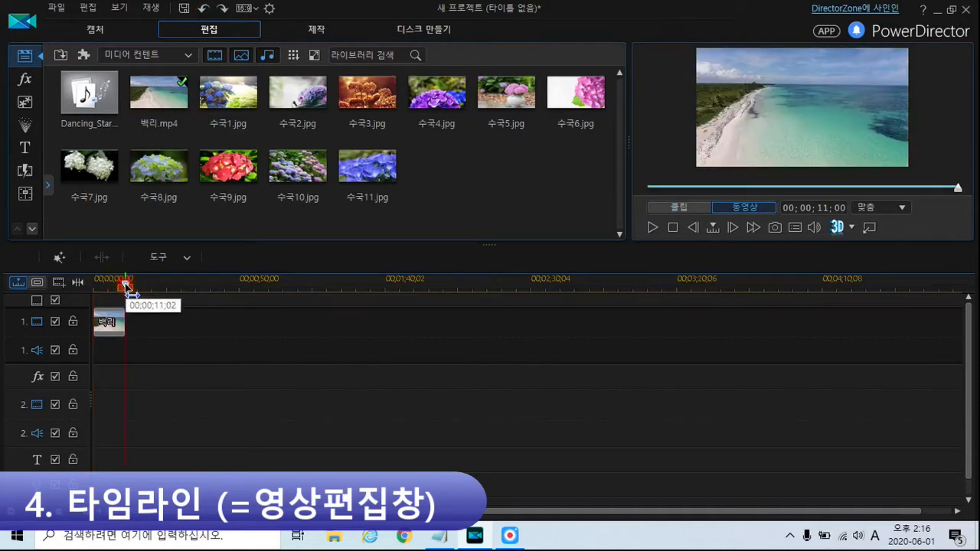
click(229, 92)
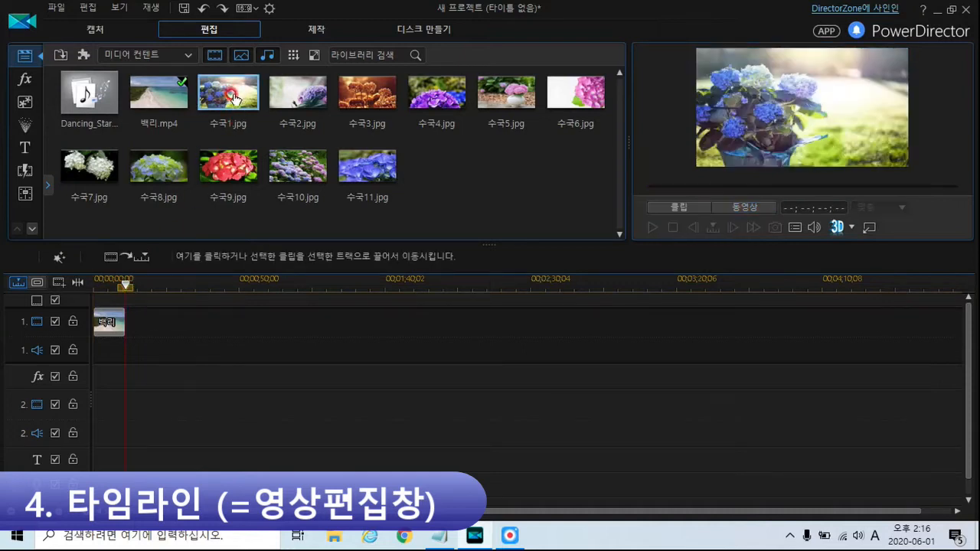
click(138, 260)
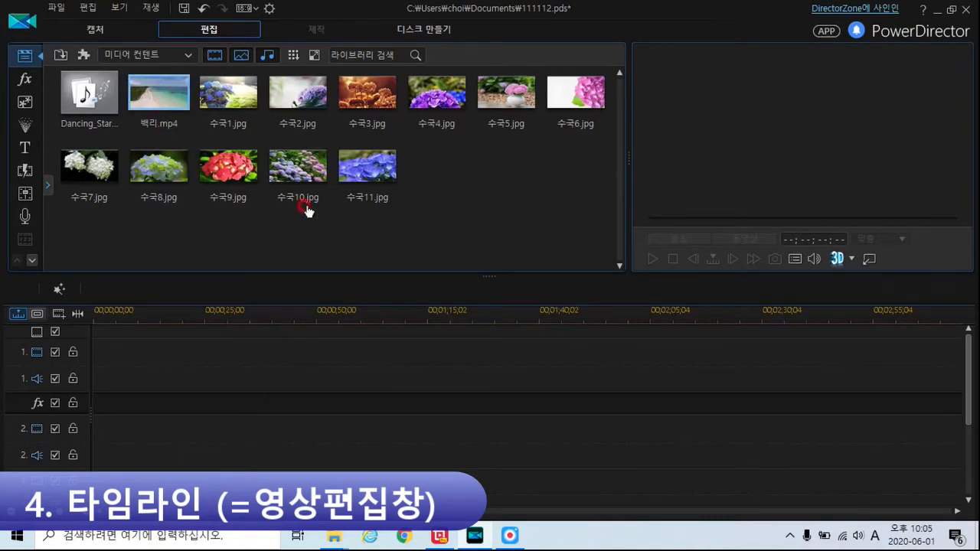
Place 백리.mp4 and the photos 수국1.jpg through 수국11.jpg together at the start of video track 1.
shift+click(378, 172)
drag(371, 187, 102, 350)
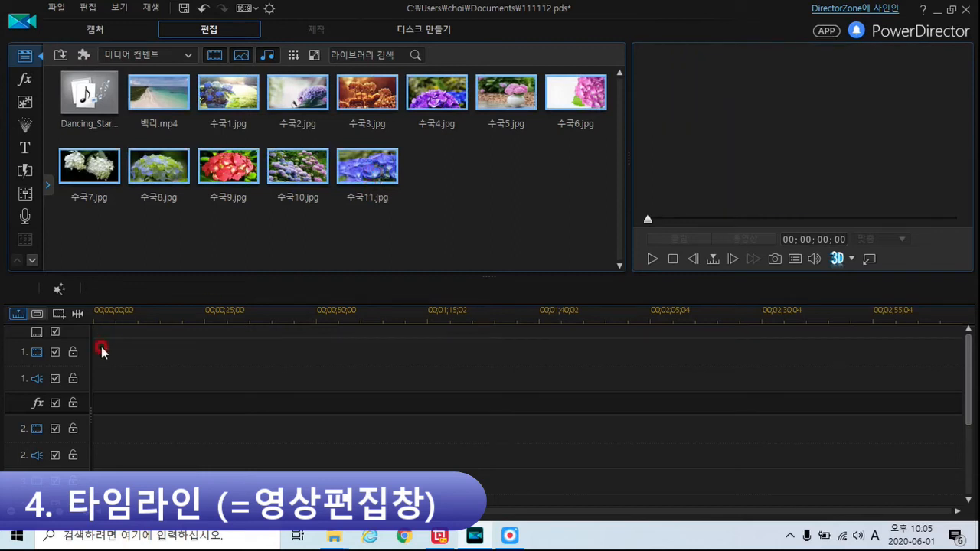
drag(154, 203, 90, 351)
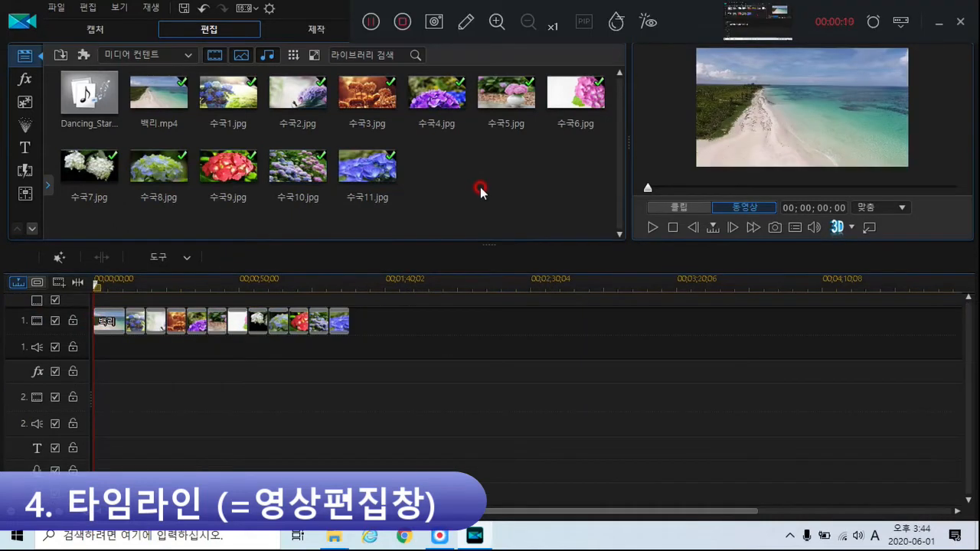
Look through the hydrangea photos in the library and check their marks for use on the timeline.
click(349, 159)
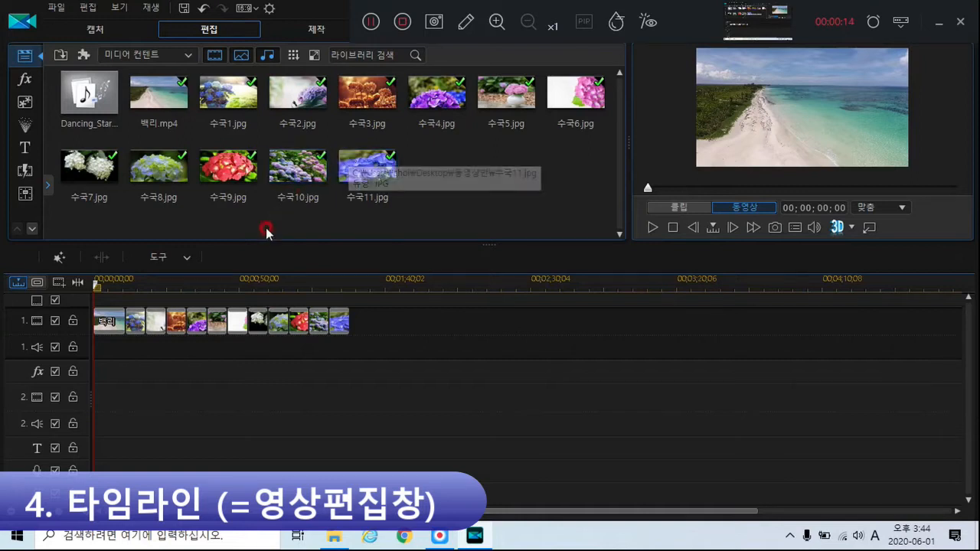
click(117, 167)
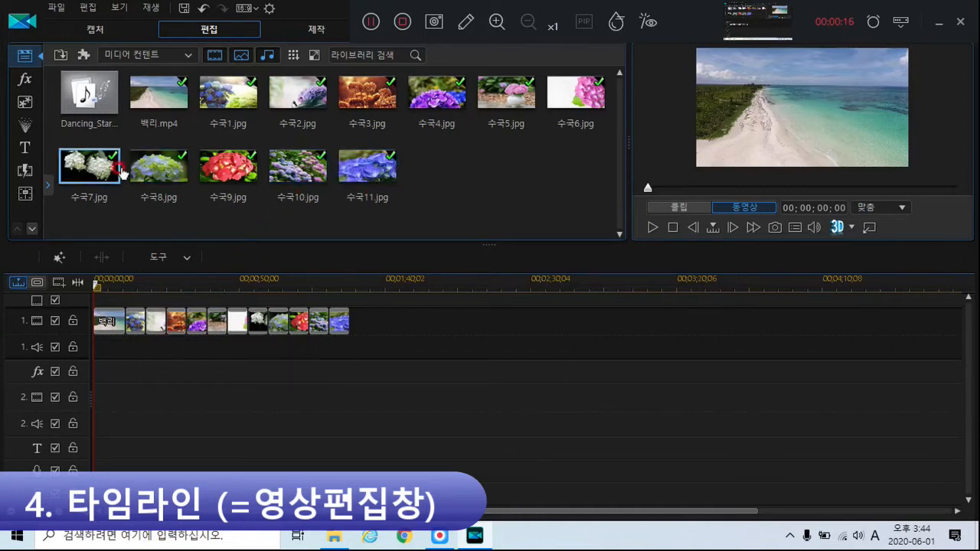
click(175, 169)
click(243, 164)
click(298, 168)
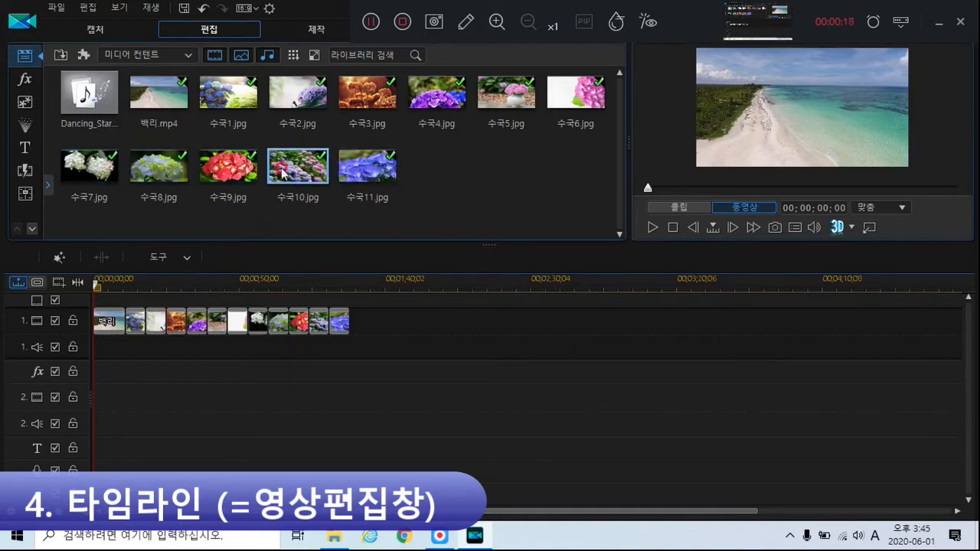
click(337, 176)
click(230, 98)
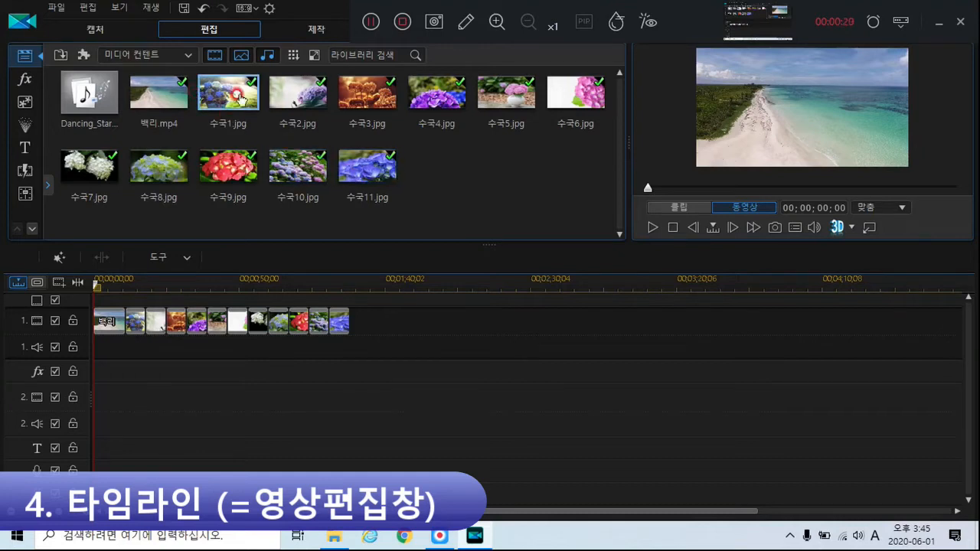
click(308, 109)
click(367, 98)
click(437, 98)
click(498, 100)
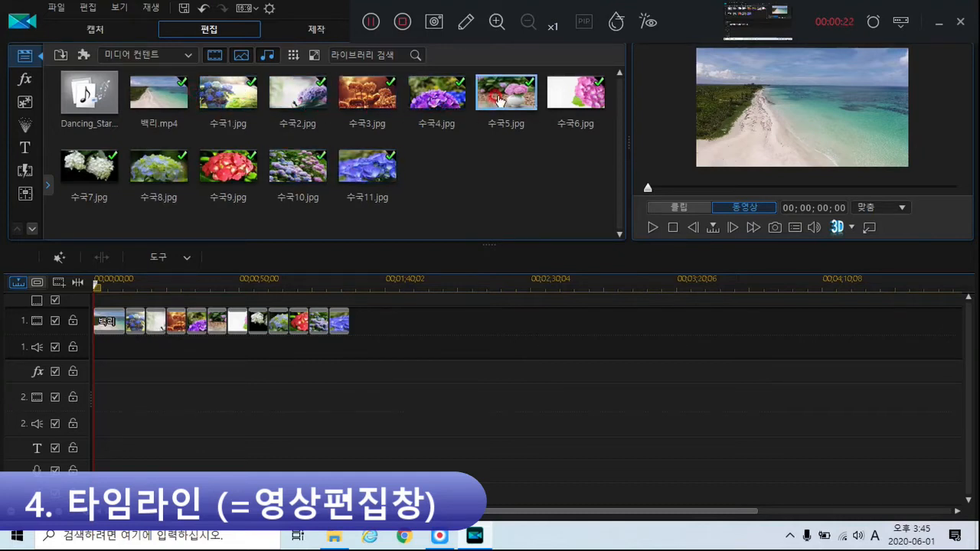
Stretch the timeline's time scale so the clips on track 1 are shown wider.
click(291, 290)
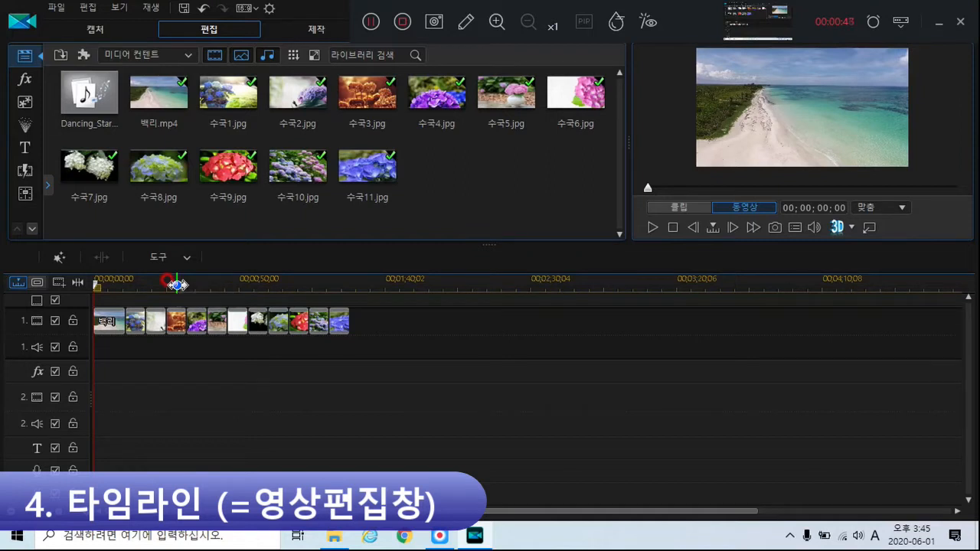
drag(177, 284, 348, 318)
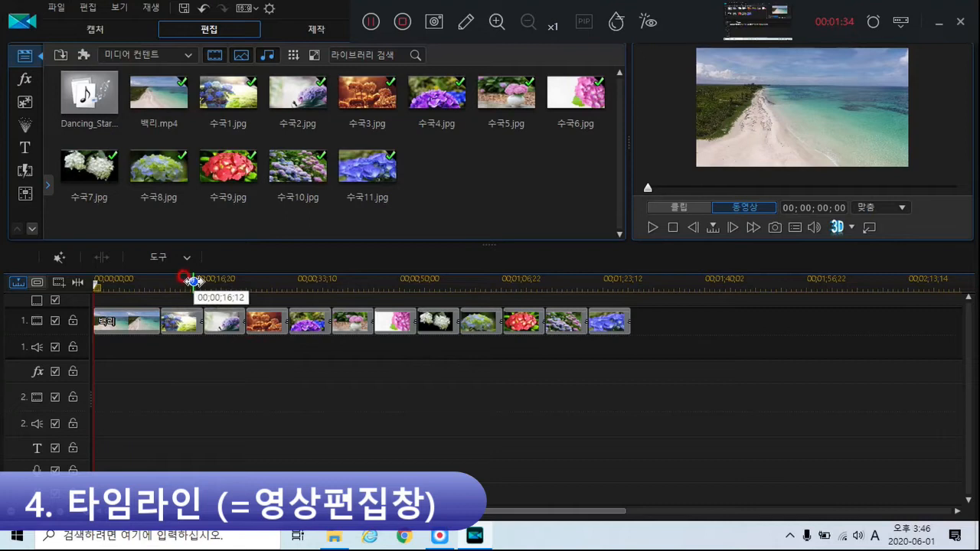
drag(192, 279, 219, 285)
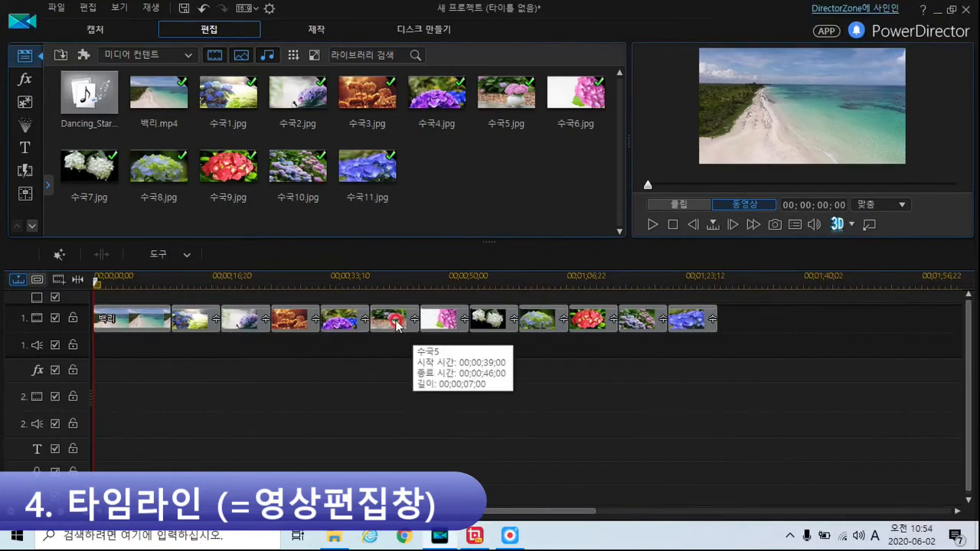
Check the start time, end time and duration of the 수국5, 수국6 and 백리 clips on track 1.
click(436, 325)
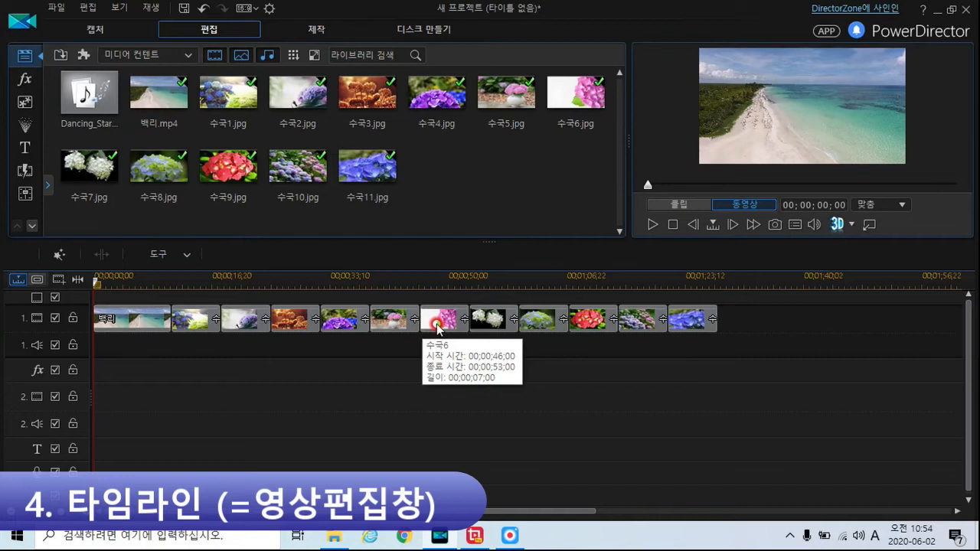
click(136, 324)
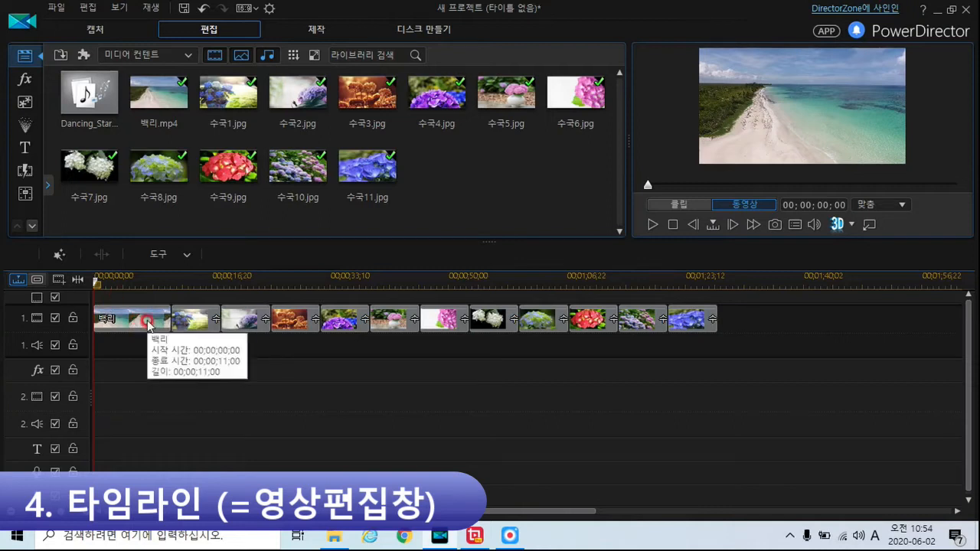
click(132, 311)
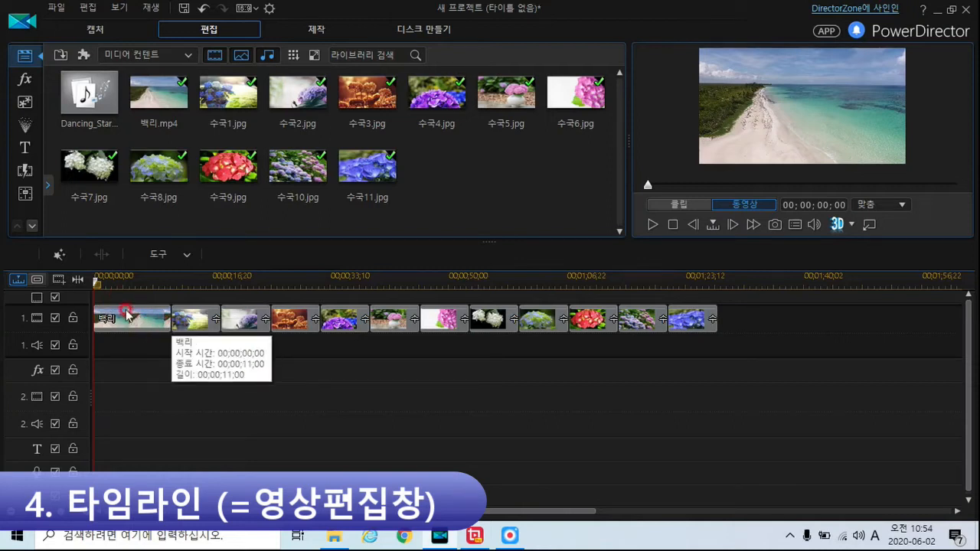
Move the playhead to 00;00;07;00 and split the 백리 clip there.
mouse_move(97, 283)
mouse_down()
mouse_move(142, 284)
mouse_move(87, 284)
mouse_up()
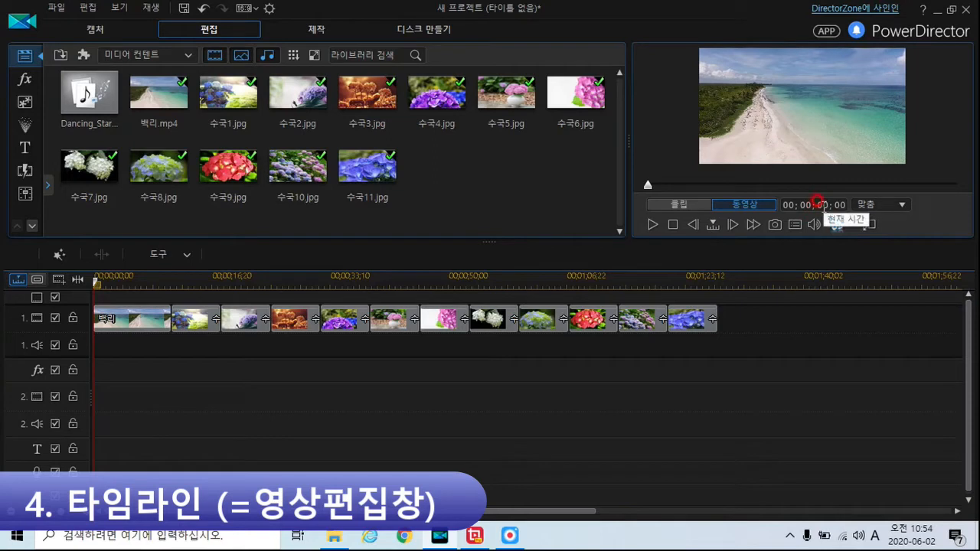
click(824, 206)
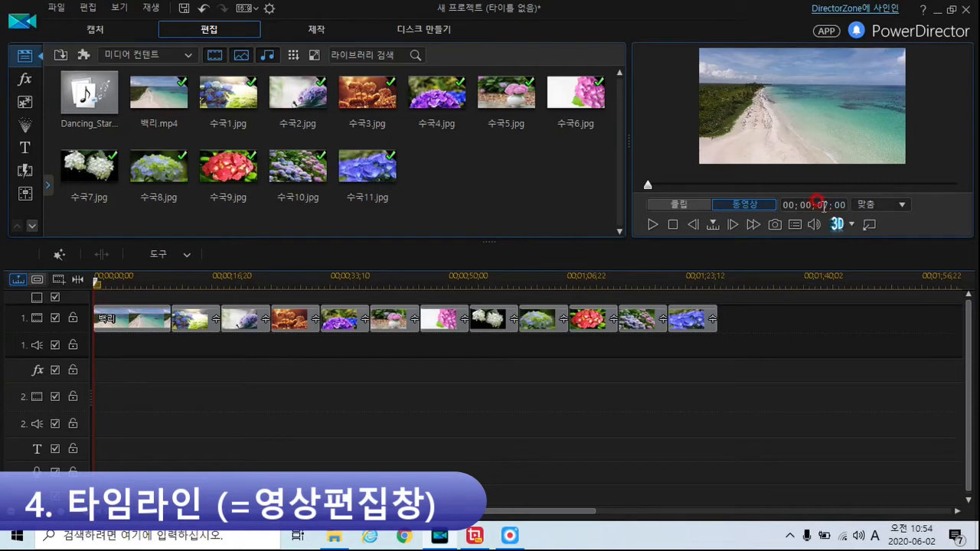
key(space)
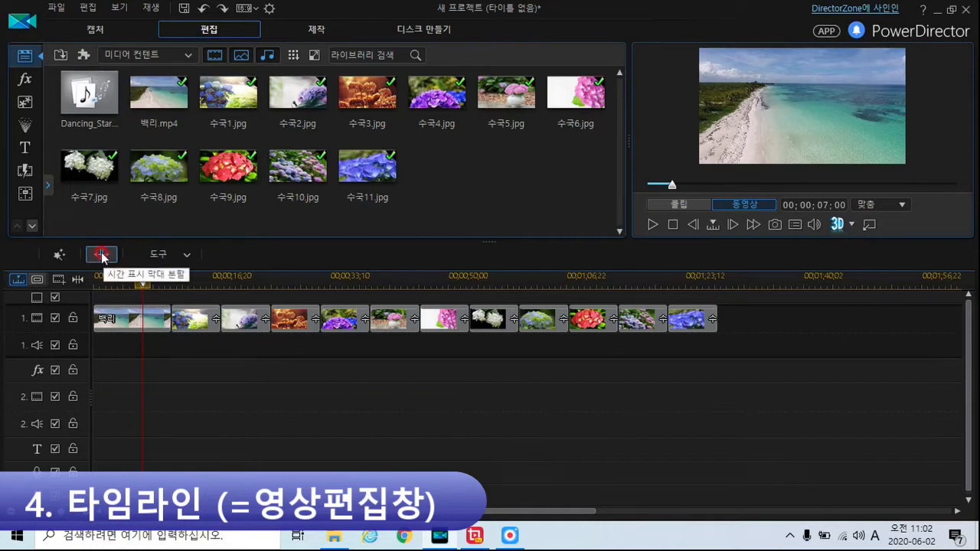
click(102, 256)
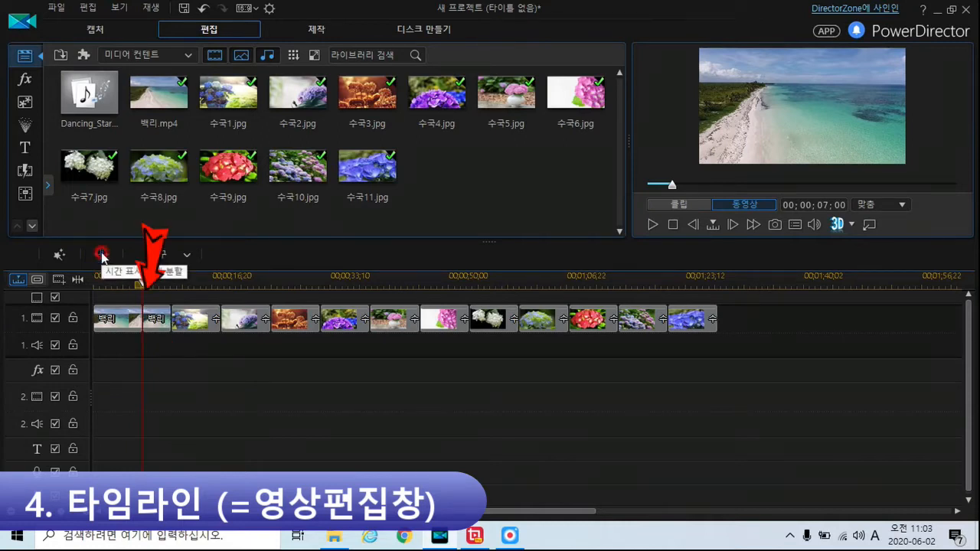
Remove the second part of the split 백리 clip and fill the gap it leaves on track 1.
click(132, 319)
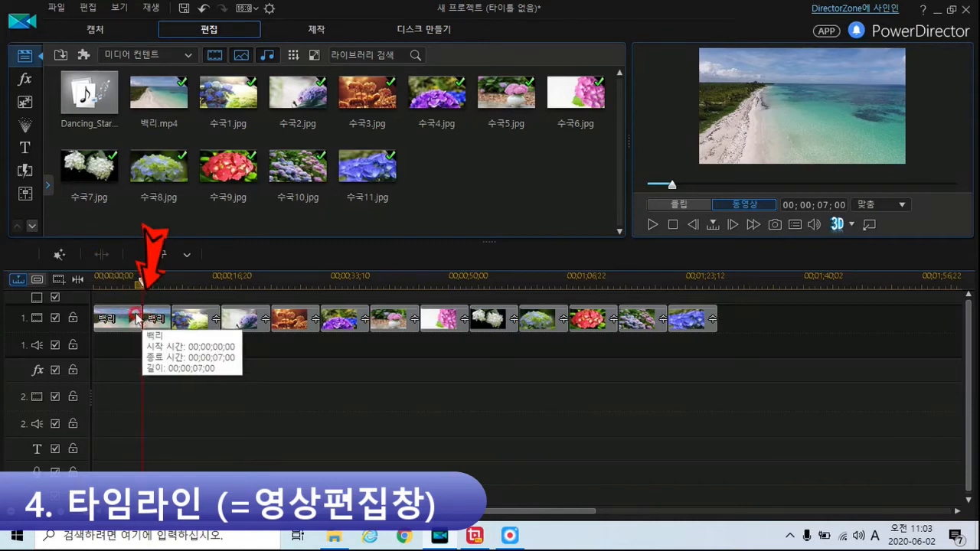
click(159, 327)
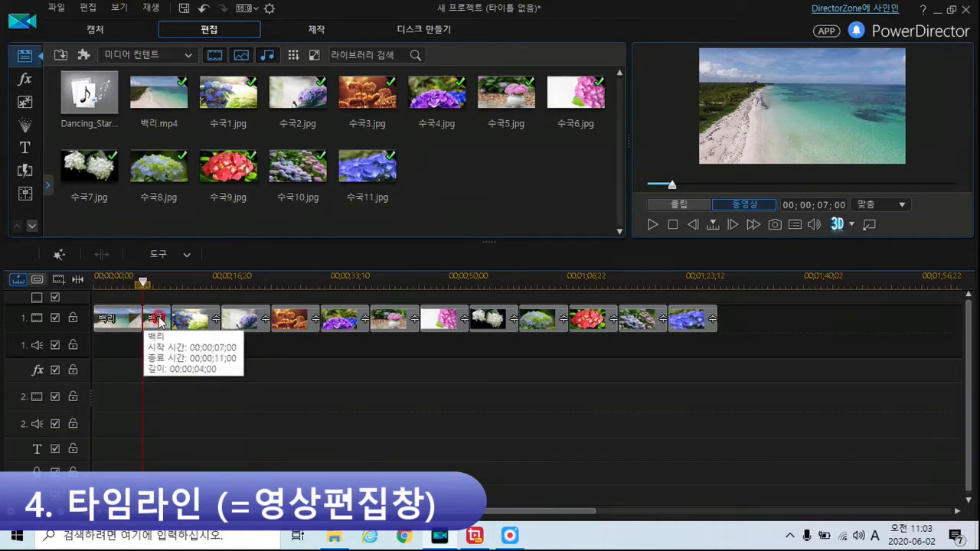
click(159, 327)
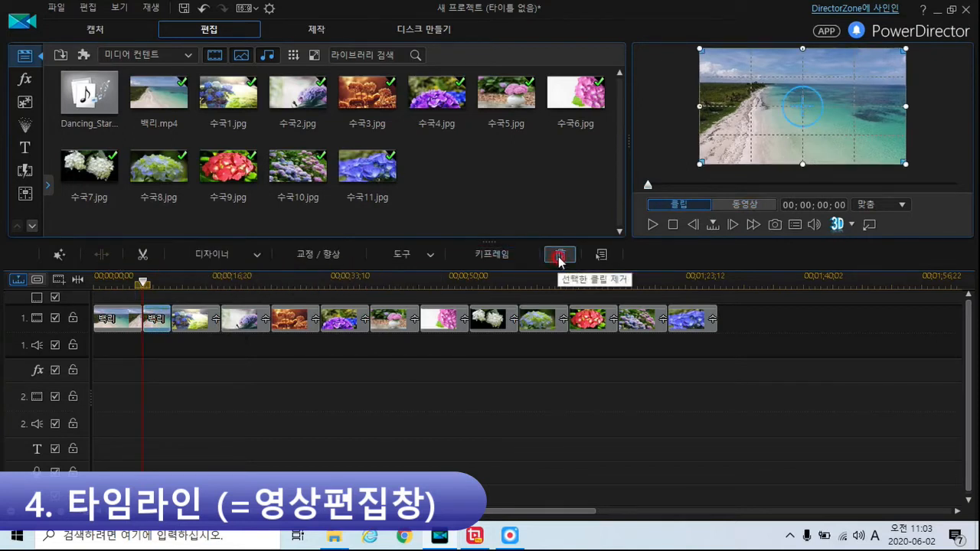
click(155, 320)
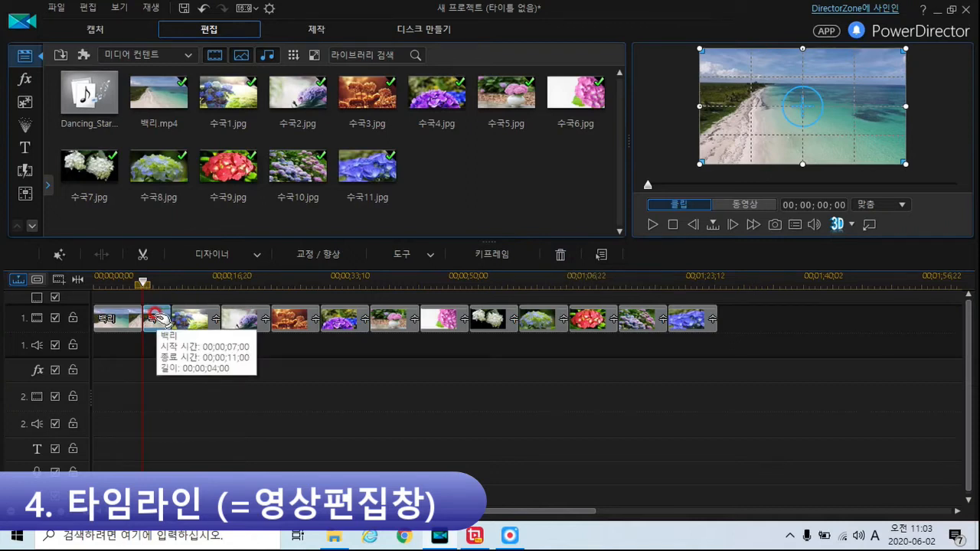
right_click(158, 320)
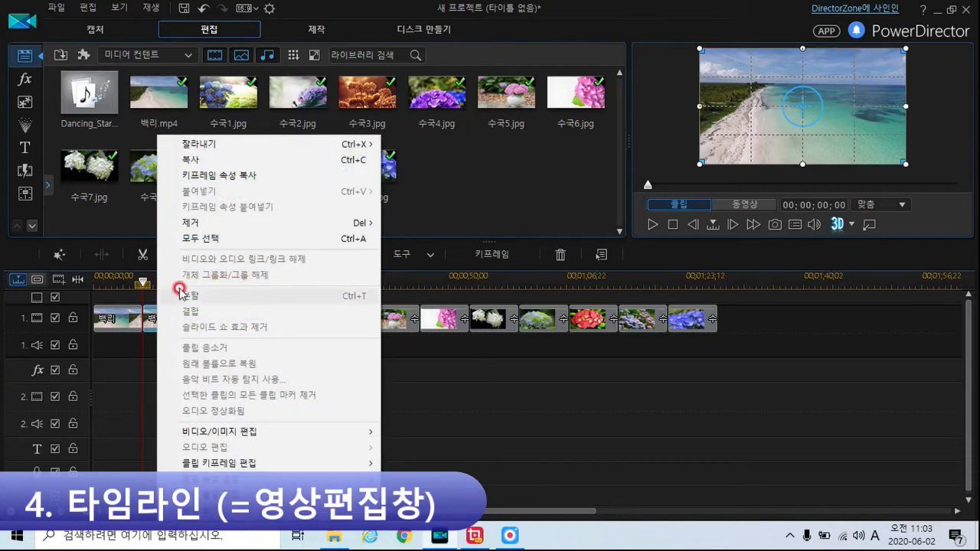
click(257, 224)
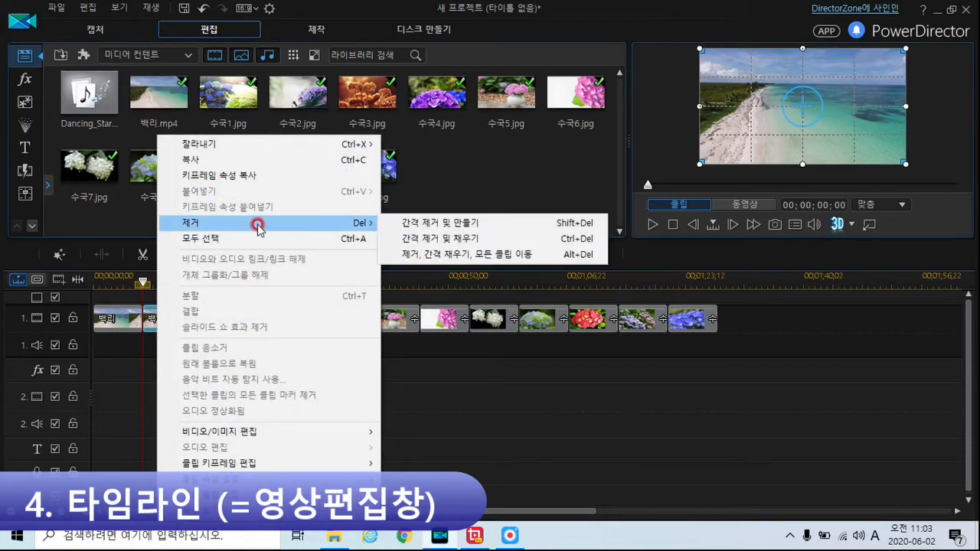
click(428, 240)
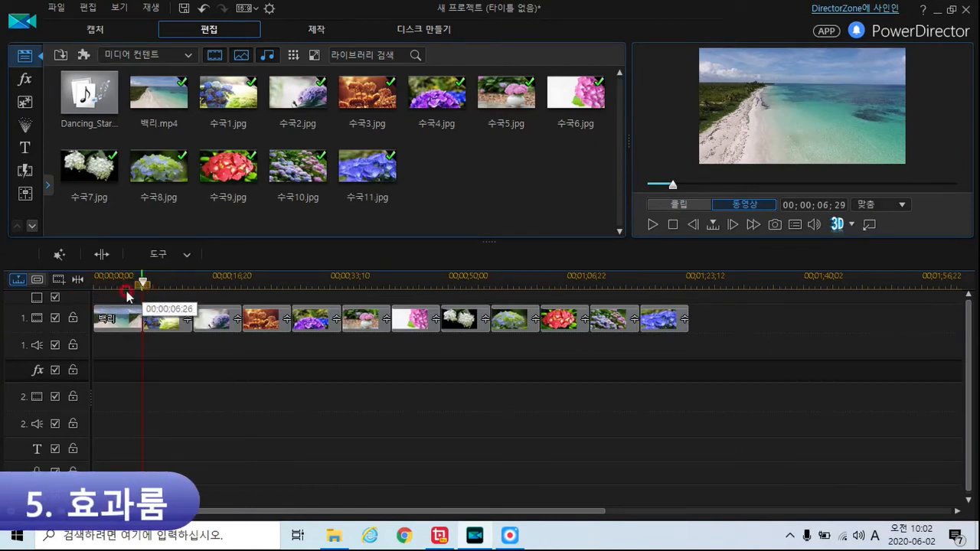
Add the 3D effect 안개 to the effect track at the start of the timeline, beneath the 백리 clip, and preview it.
click(83, 278)
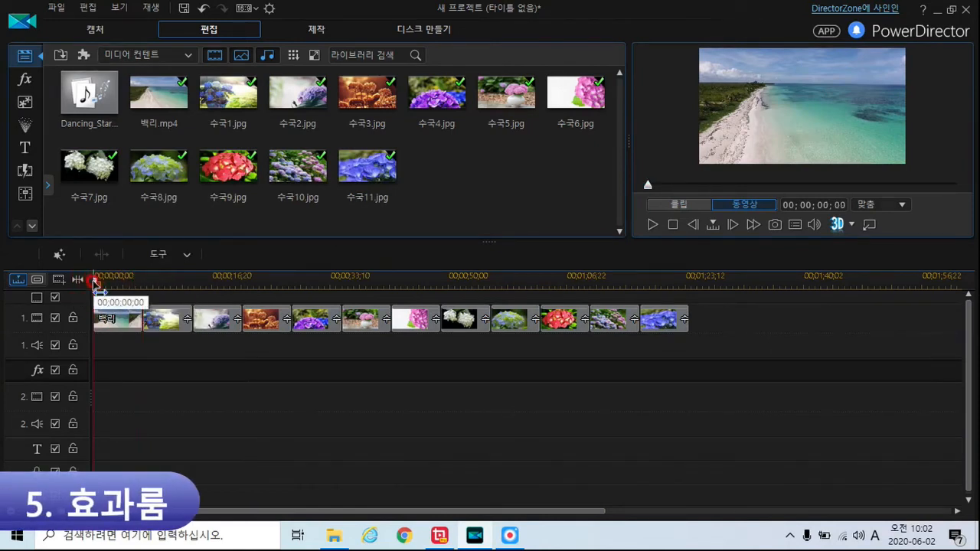
click(29, 81)
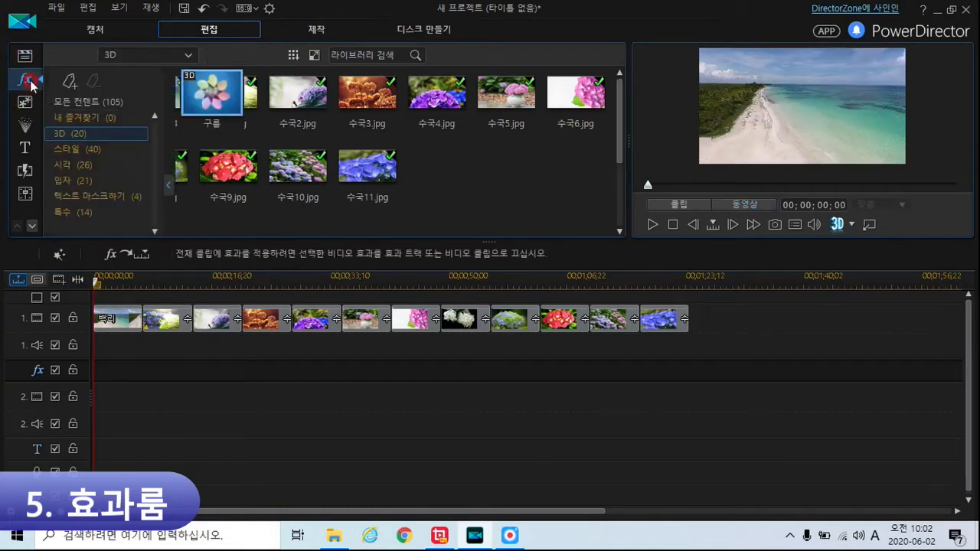
scroll(359, 165, down, 2)
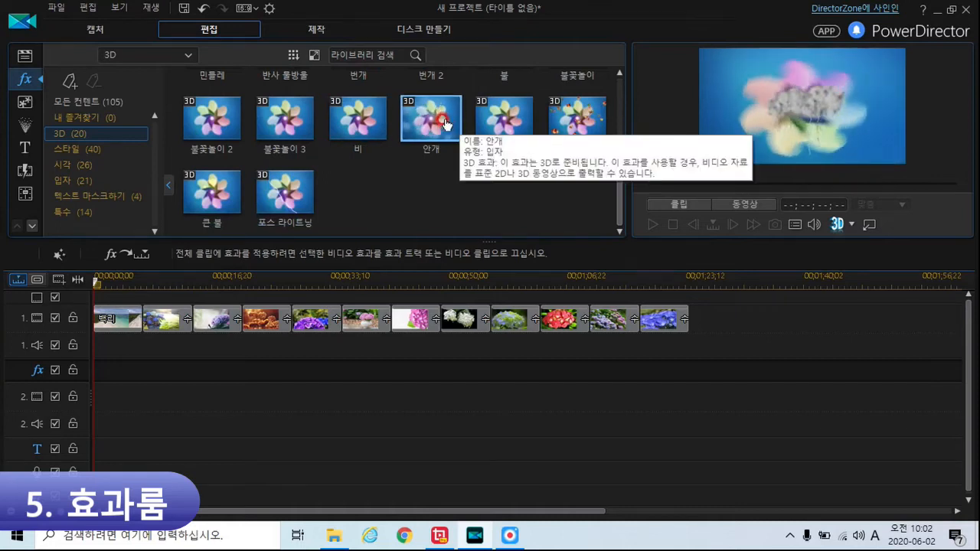
drag(444, 123, 121, 375)
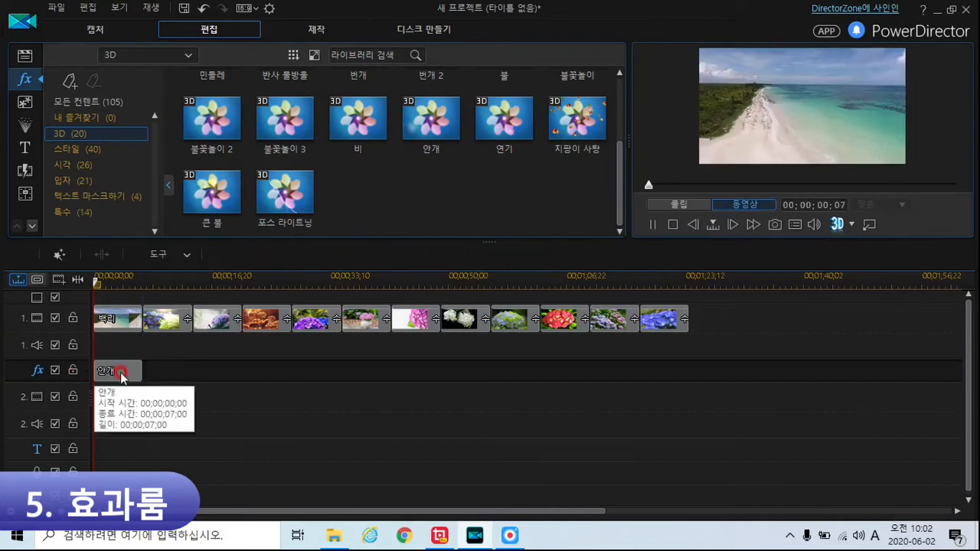
click(765, 127)
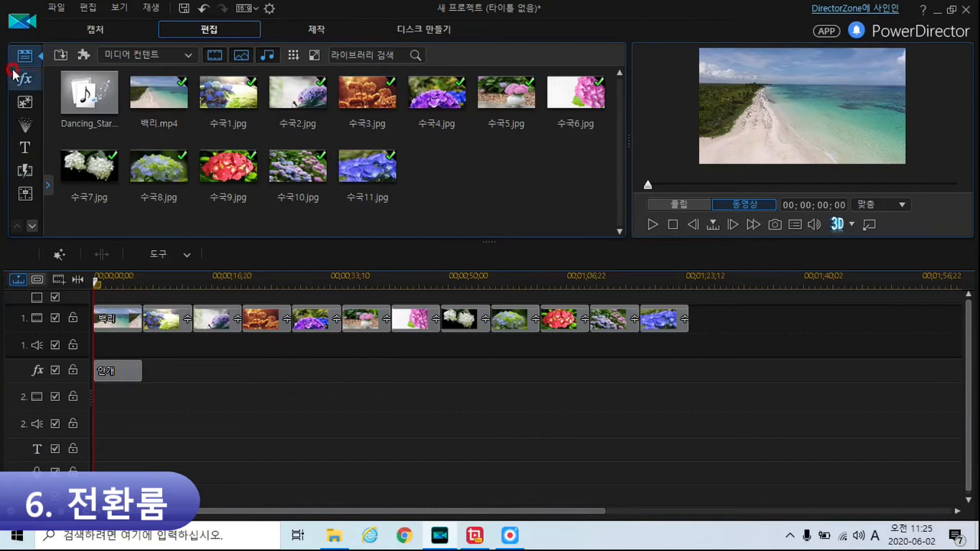
Add the 결정 transition between the 백리 and 수국1 clips on track 1 and try replacing it with 겹쳐 잇기.
click(26, 171)
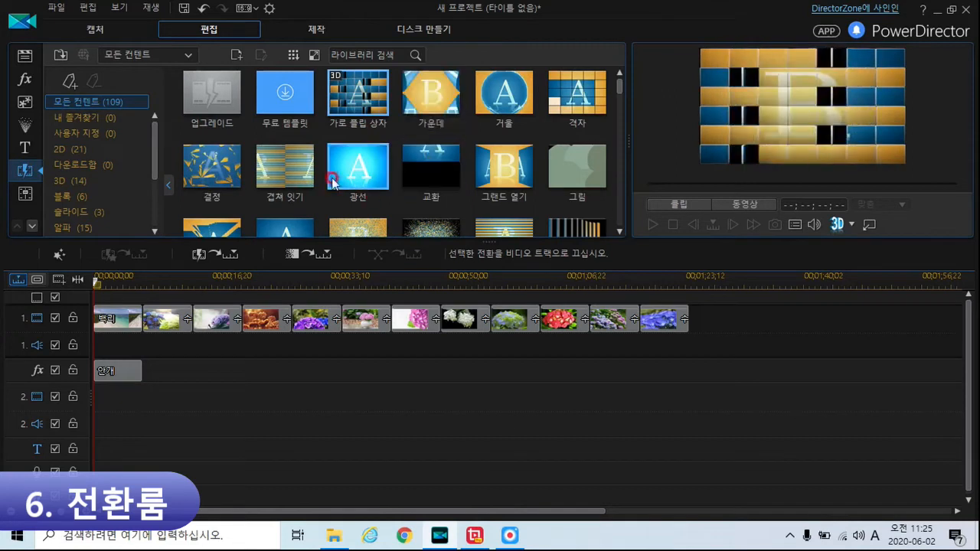
drag(216, 178, 165, 326)
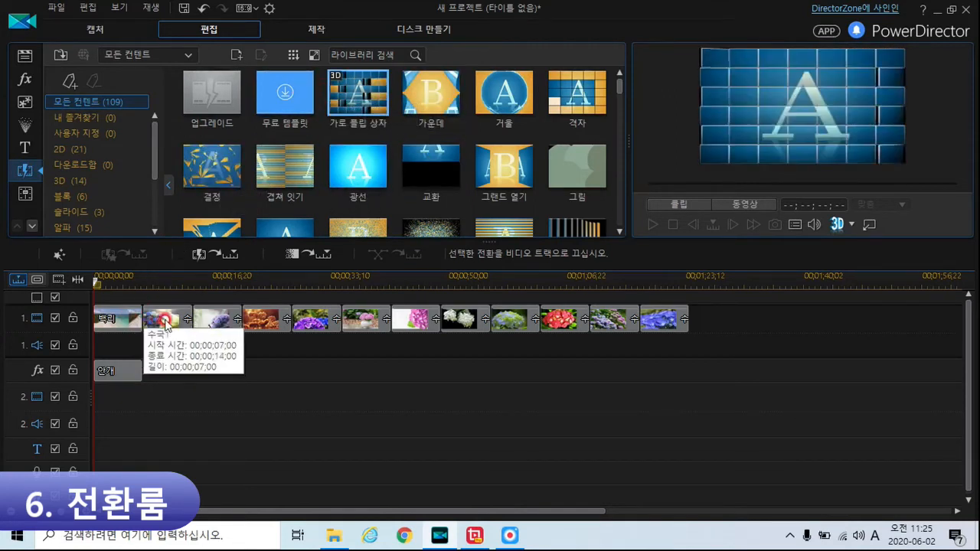
drag(211, 177, 139, 316)
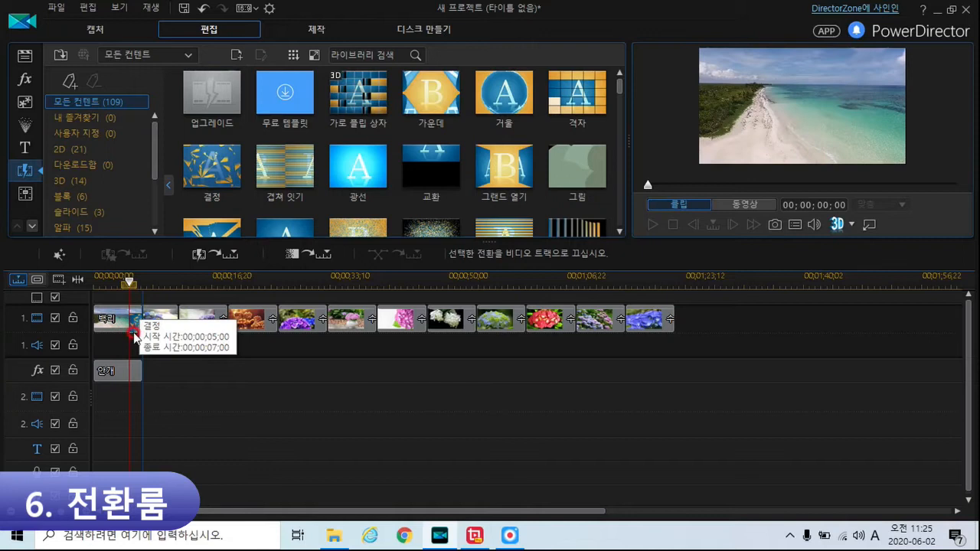
click(133, 322)
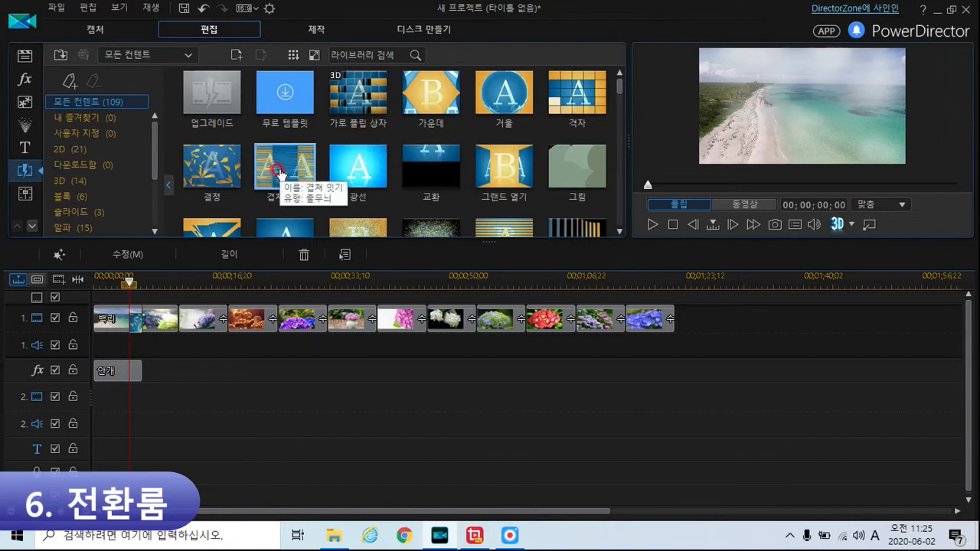
drag(280, 173, 166, 278)
drag(136, 317, 136, 323)
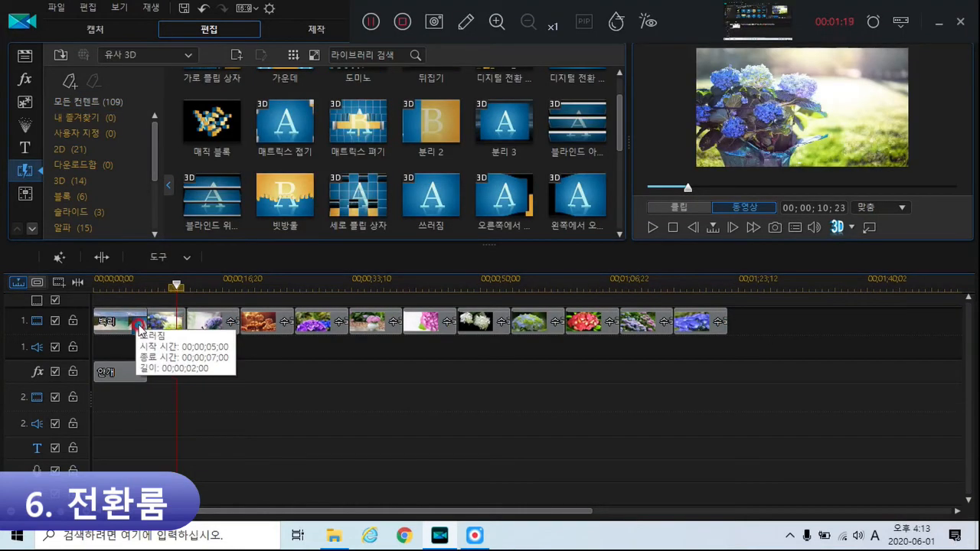
Check the start time, end time and duration of the 쓰러짐 transition between the 백리 and 수국1 clips.
drag(139, 327, 139, 327)
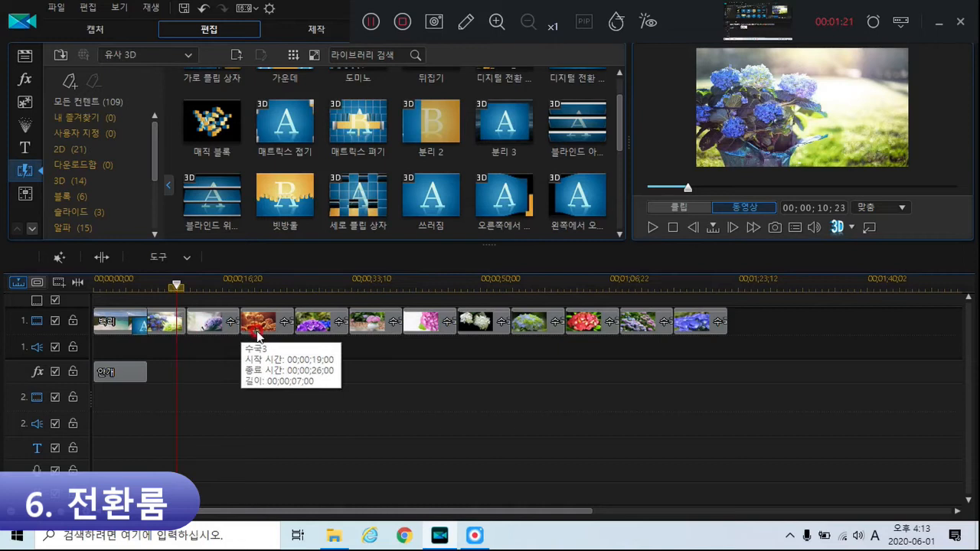
click(142, 327)
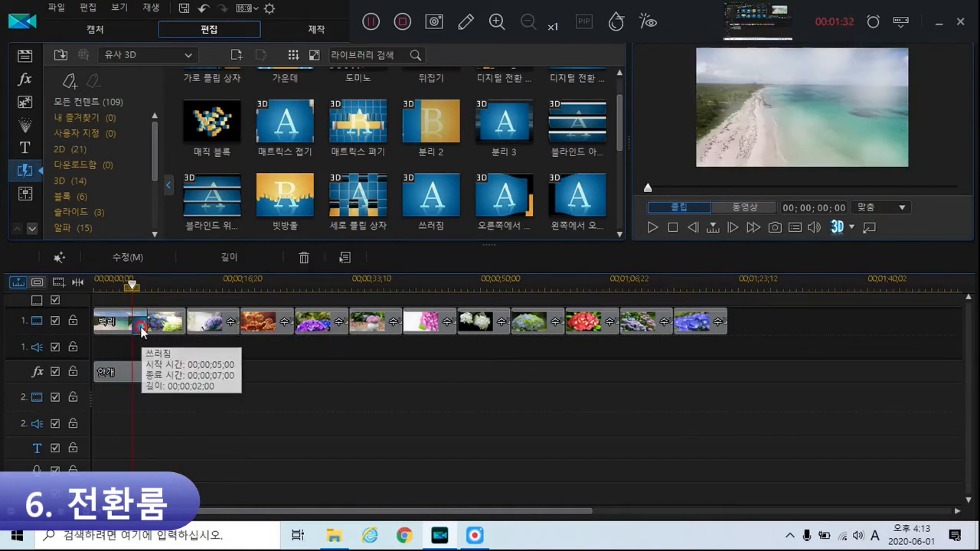
click(141, 328)
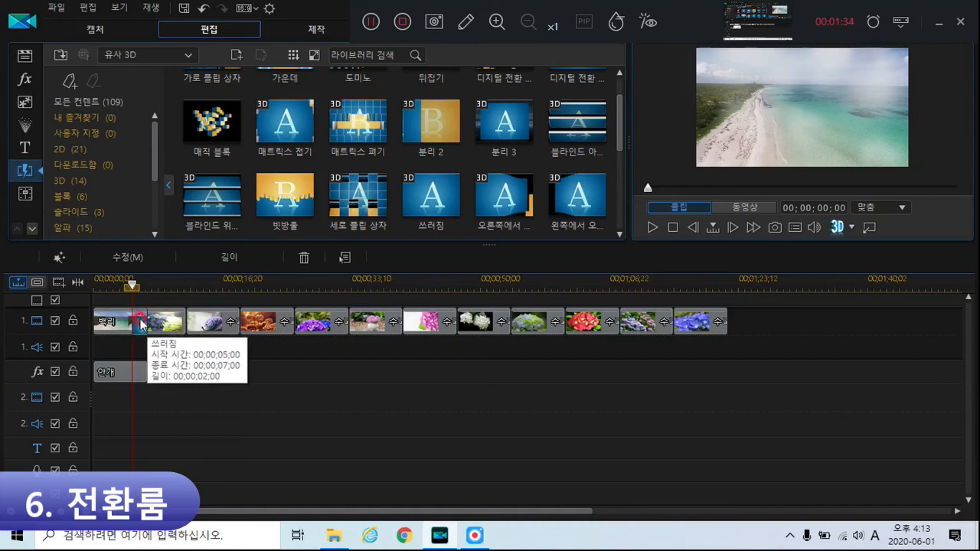
Change the behaviour of the 쓰러짐 transition after the 백리 clip to 십자가 in its transition settings.
double_click(142, 329)
click(258, 117)
click(259, 125)
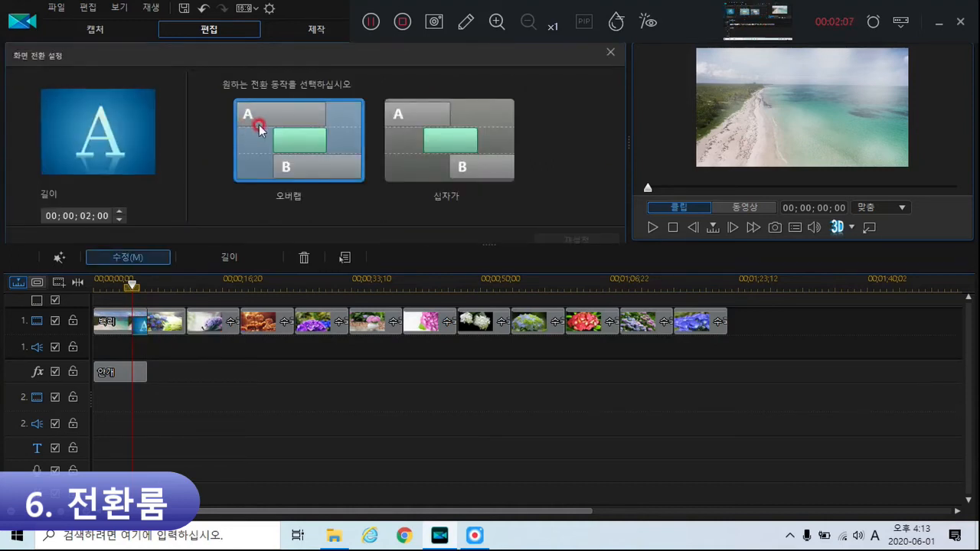
click(320, 125)
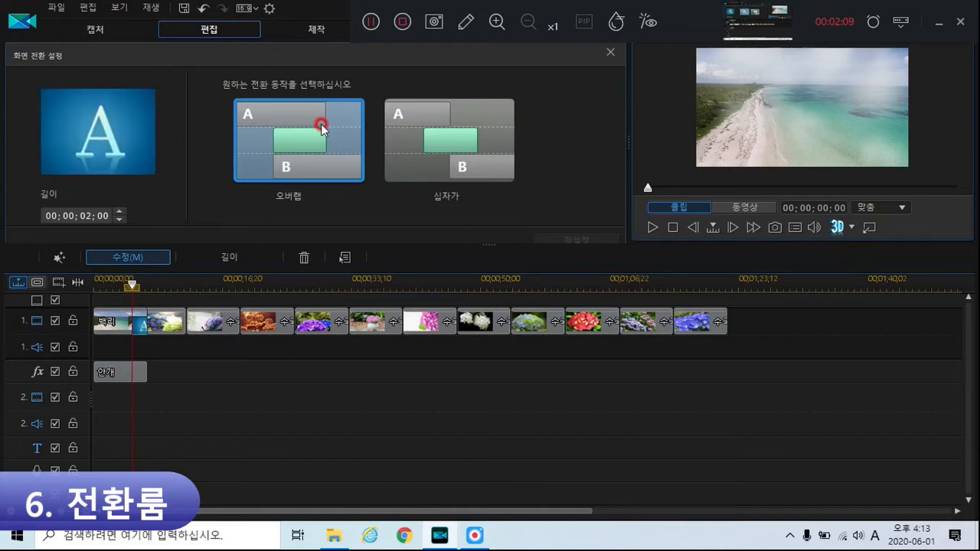
click(252, 126)
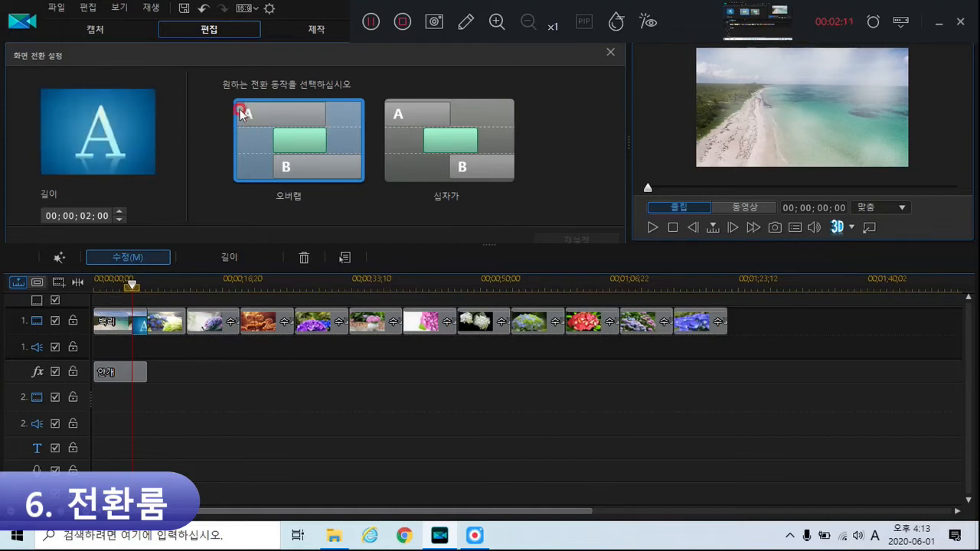
click(313, 136)
click(330, 188)
click(360, 176)
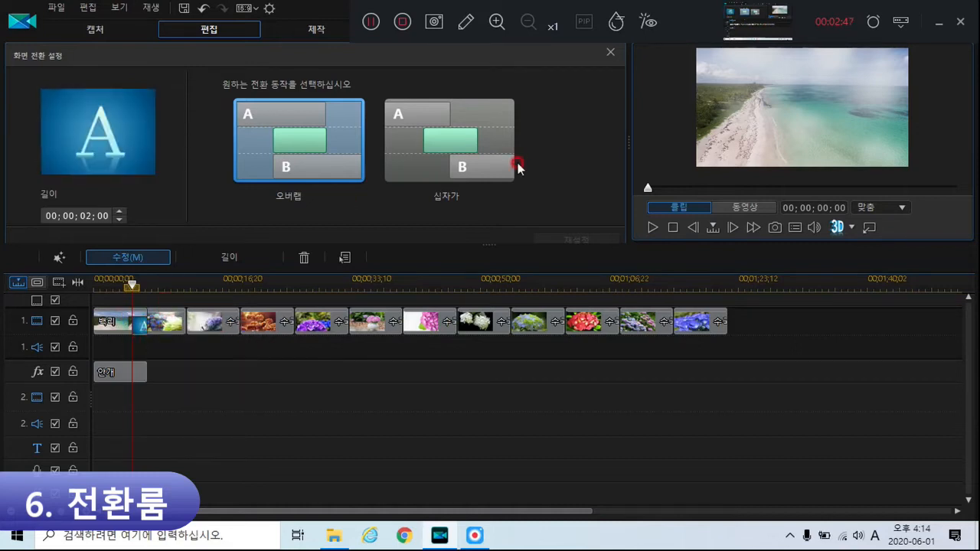
click(466, 141)
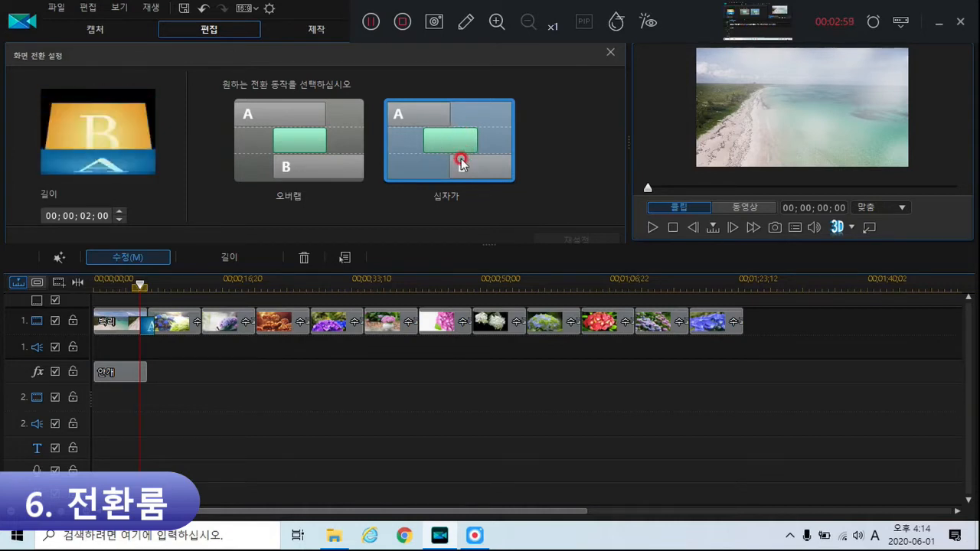
click(611, 52)
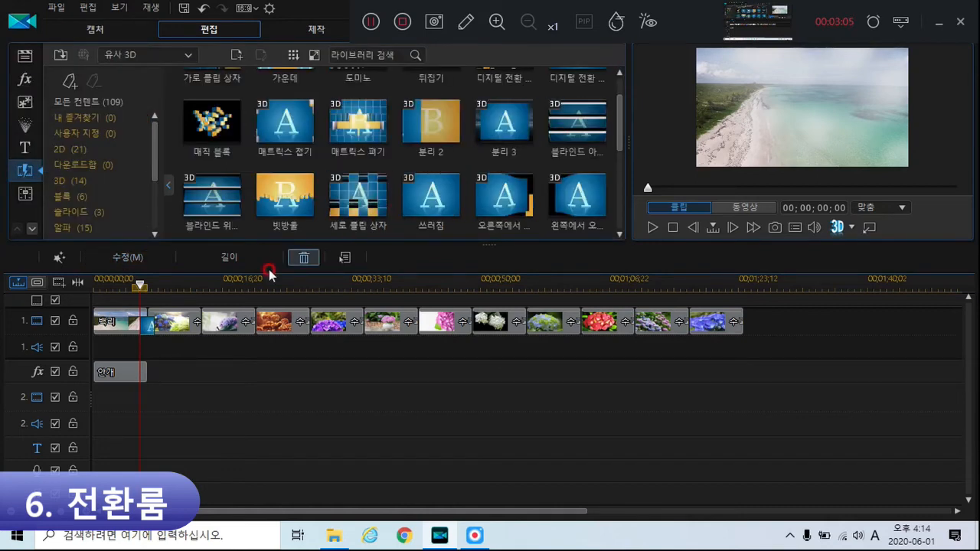
Apply random transitions to all track 1 clips with 크로스 전환 and replace the one between 수국2 and 수국3 with 광선.
click(148, 322)
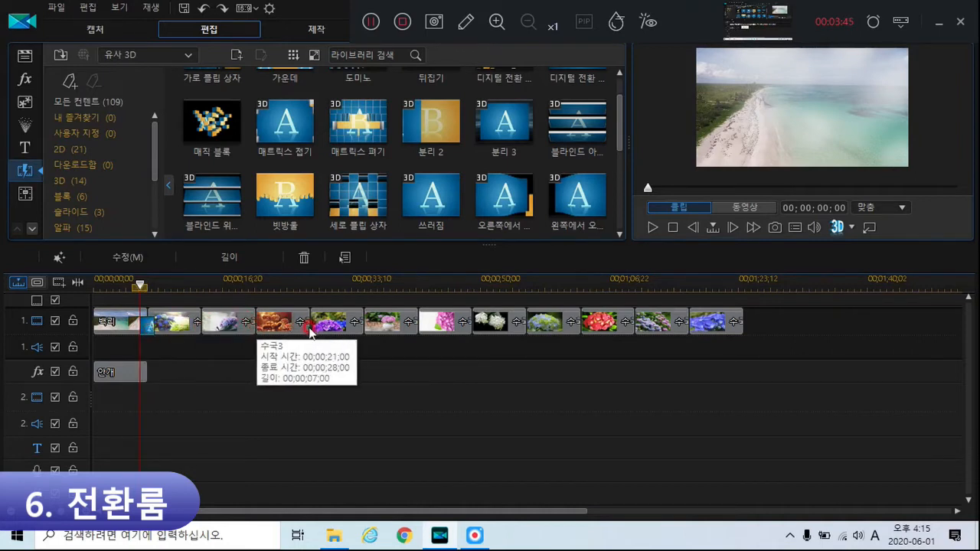
click(62, 101)
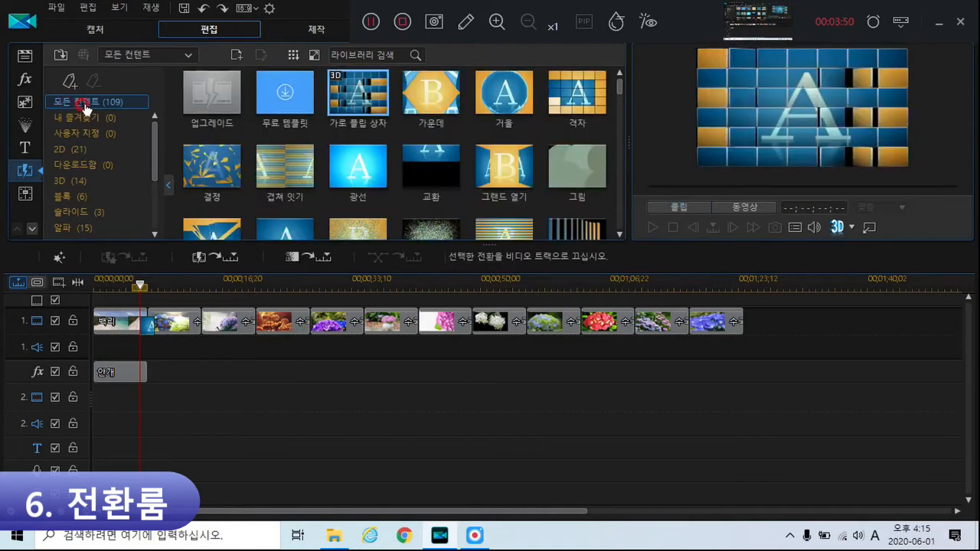
click(223, 259)
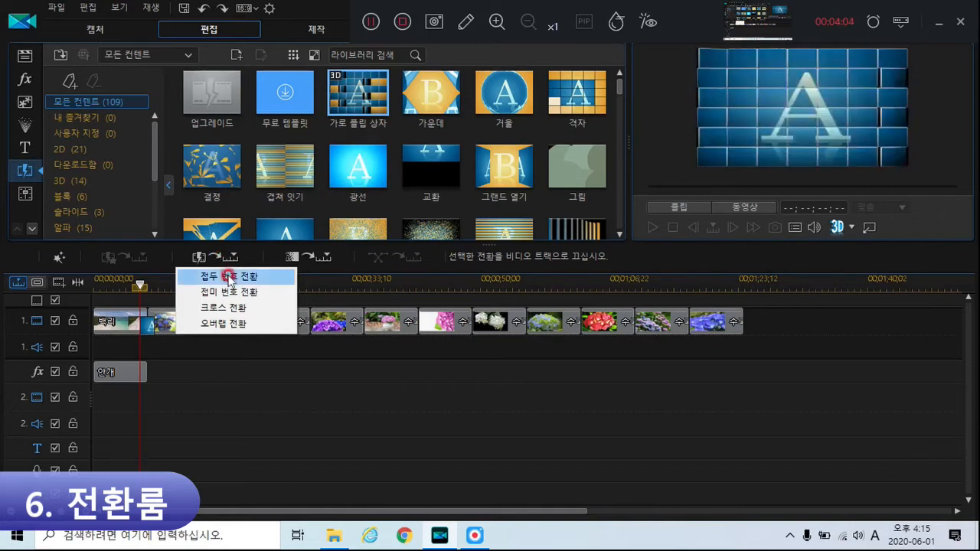
click(228, 311)
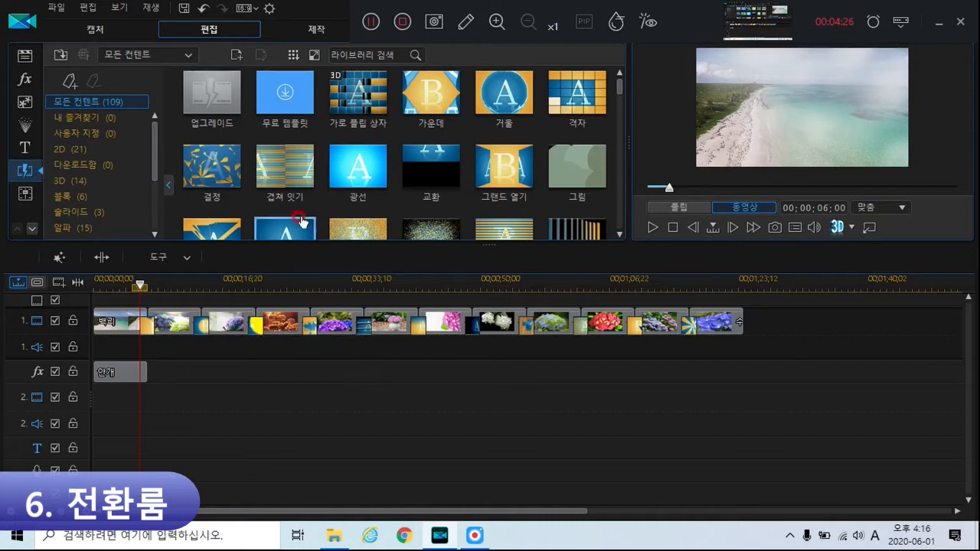
drag(356, 172, 254, 327)
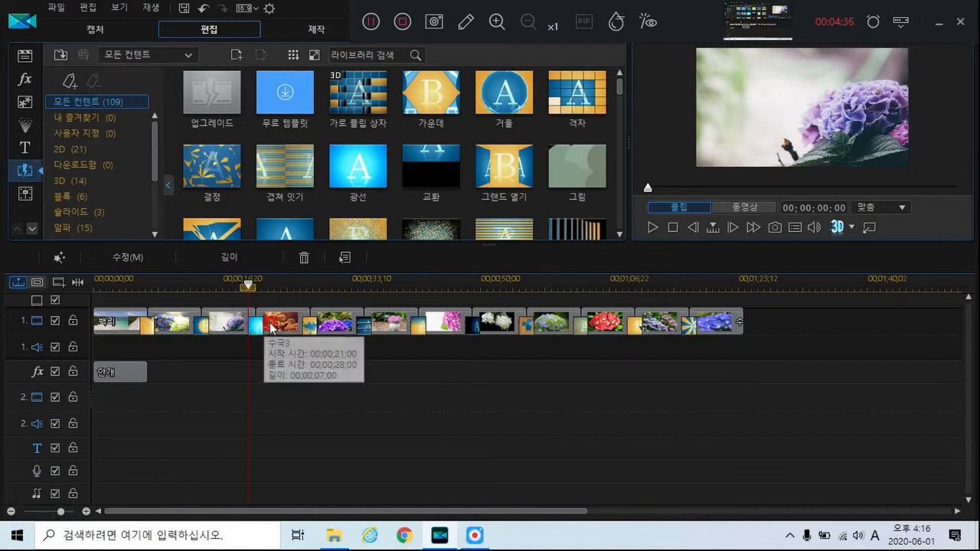
Look through the list of rooms down to 자막 룸.
click(160, 93)
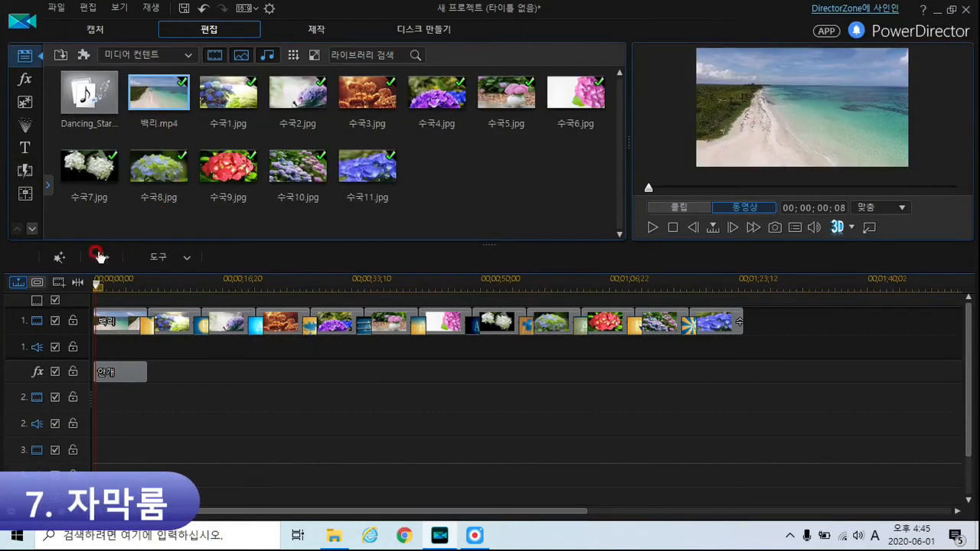
click(66, 238)
click(39, 144)
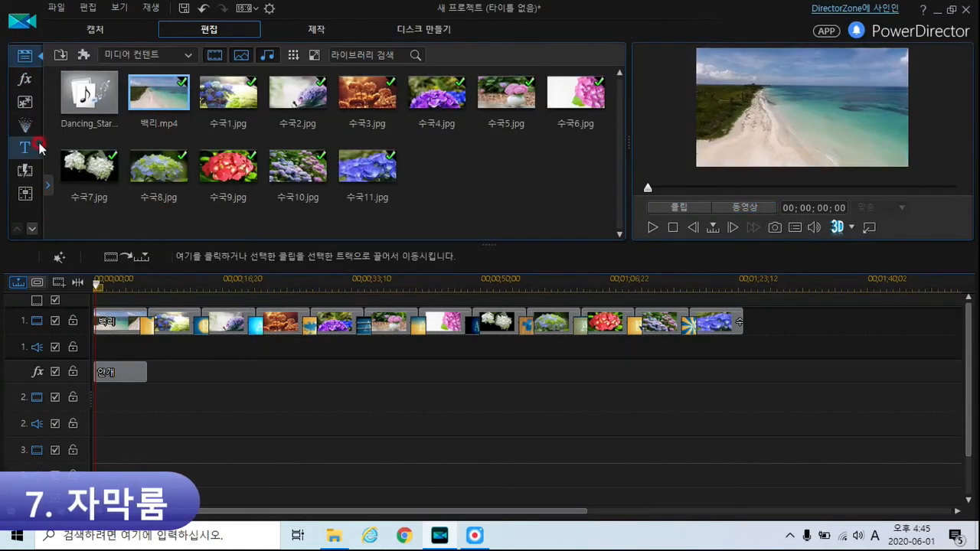
click(31, 228)
click(32, 229)
click(32, 228)
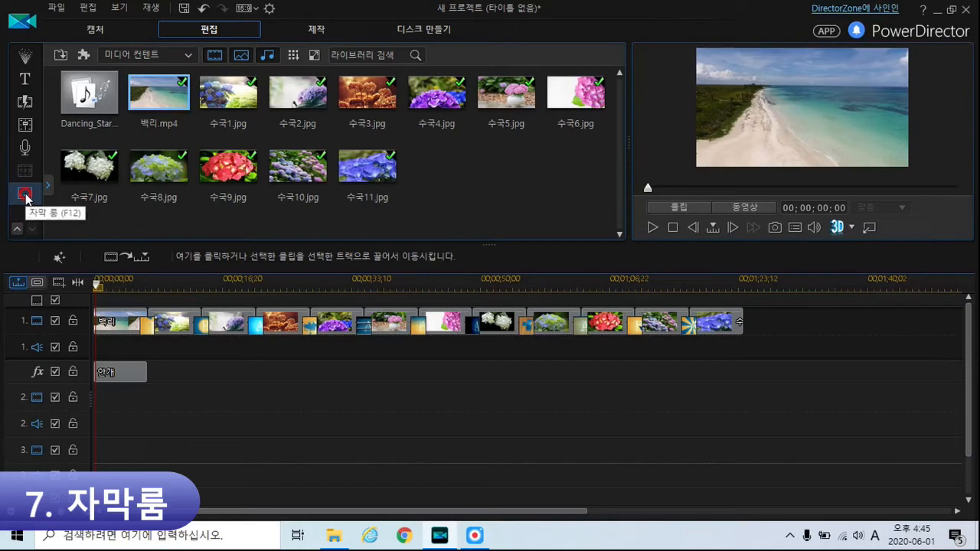
Add the 기본 title to video track 2 at the start of the timeline, beneath the 안개 effect, and select it.
click(16, 228)
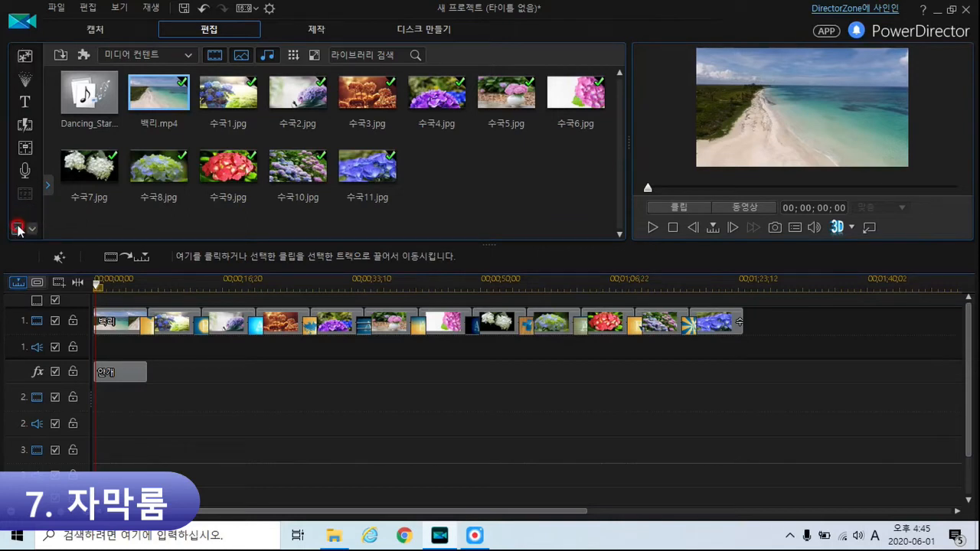
click(24, 102)
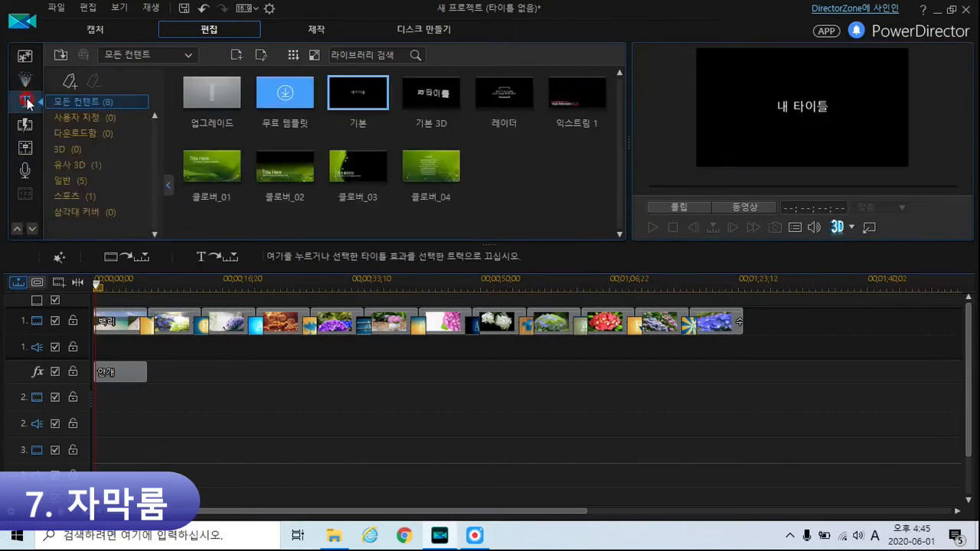
click(81, 103)
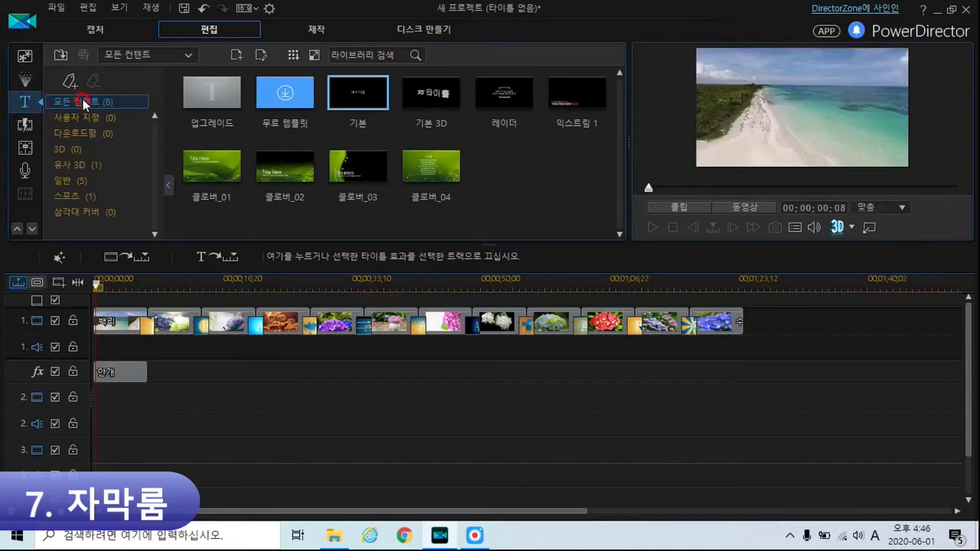
click(352, 98)
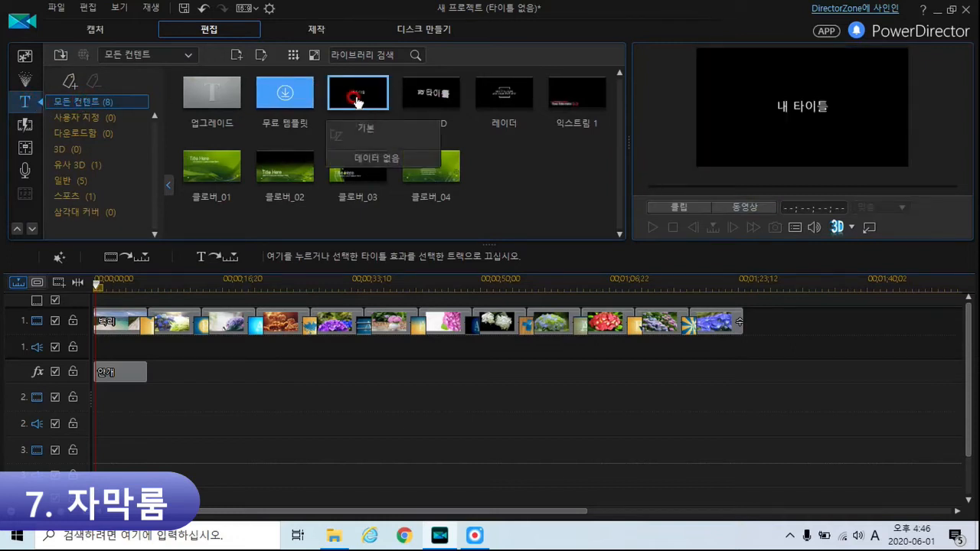
drag(356, 99, 86, 412)
click(97, 388)
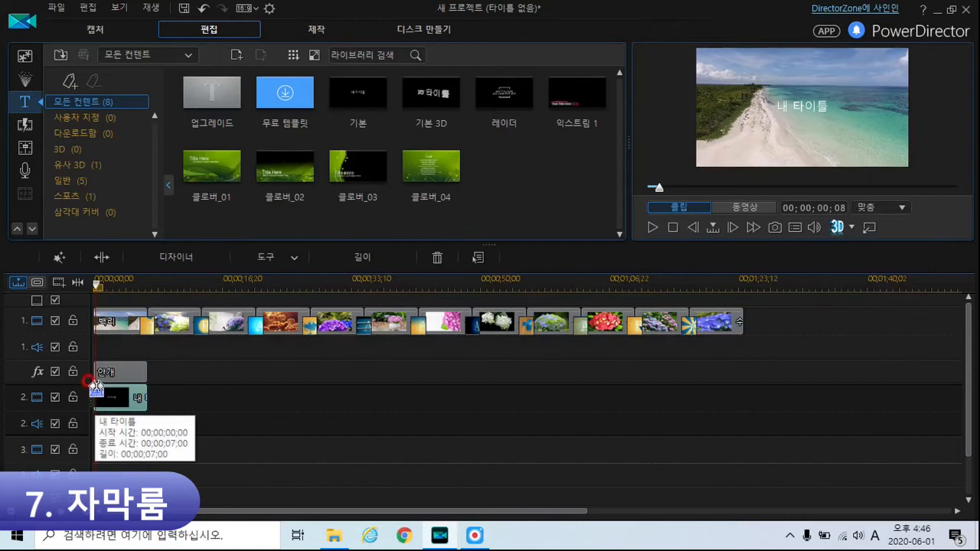
click(131, 395)
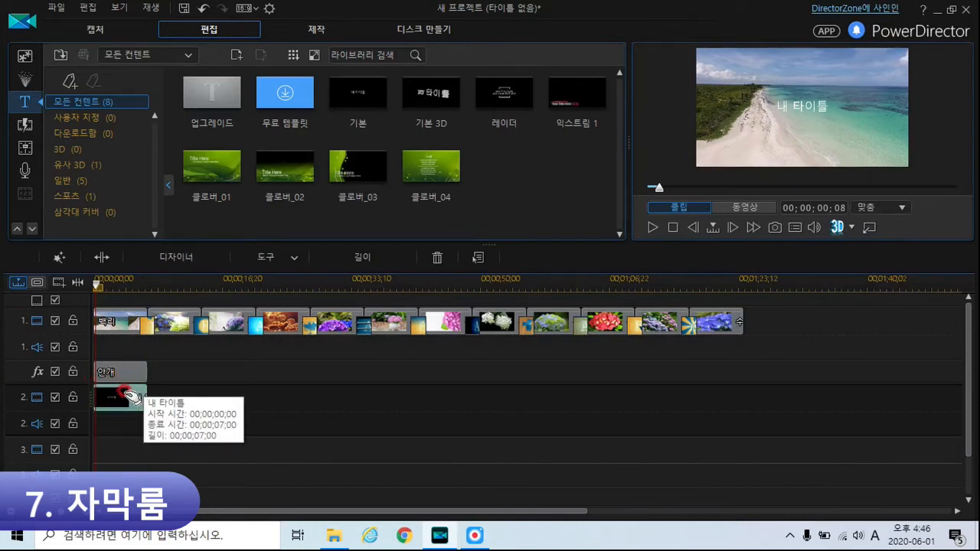
click(115, 401)
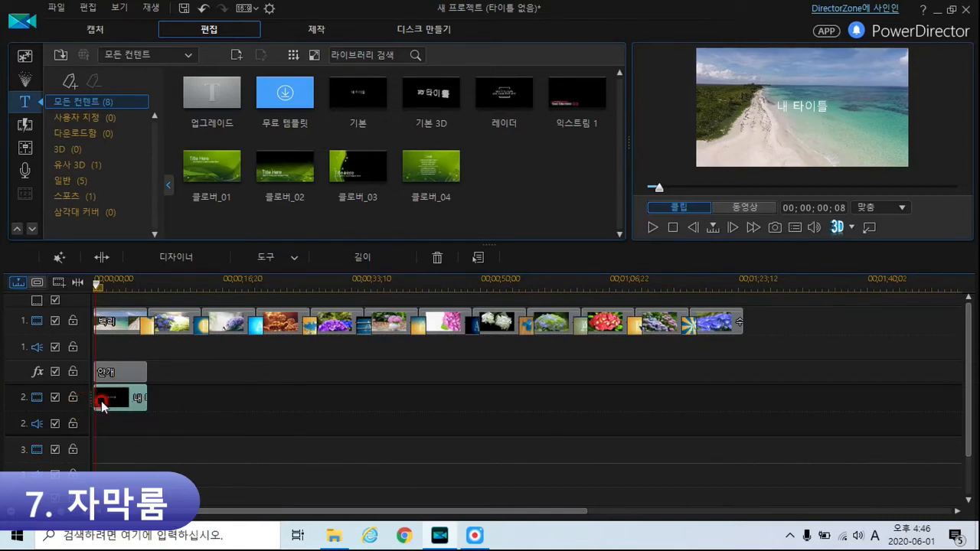
Open the track 2 title in the title designer and select its placeholder text 내 타이틀.
double_click(102, 401)
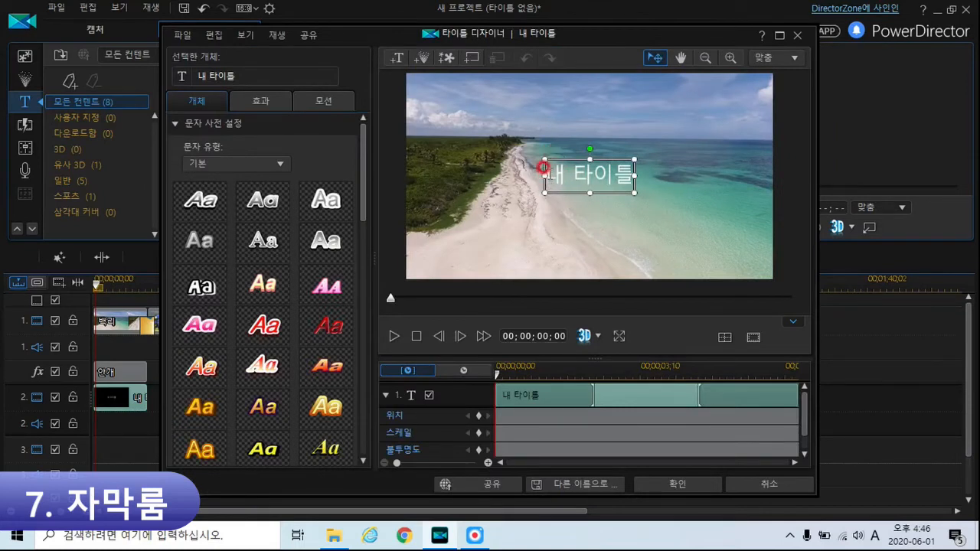
drag(541, 167, 637, 173)
click(594, 175)
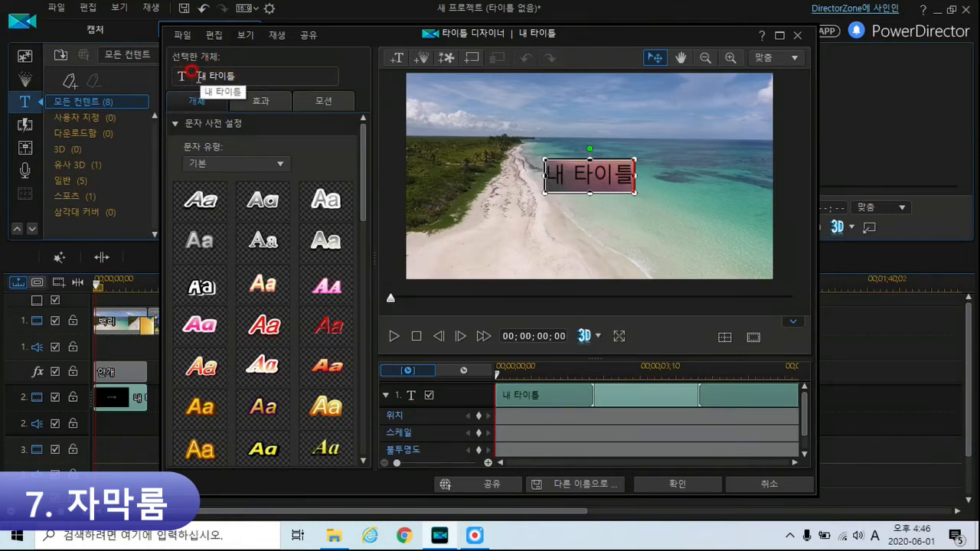
drag(240, 74, 196, 83)
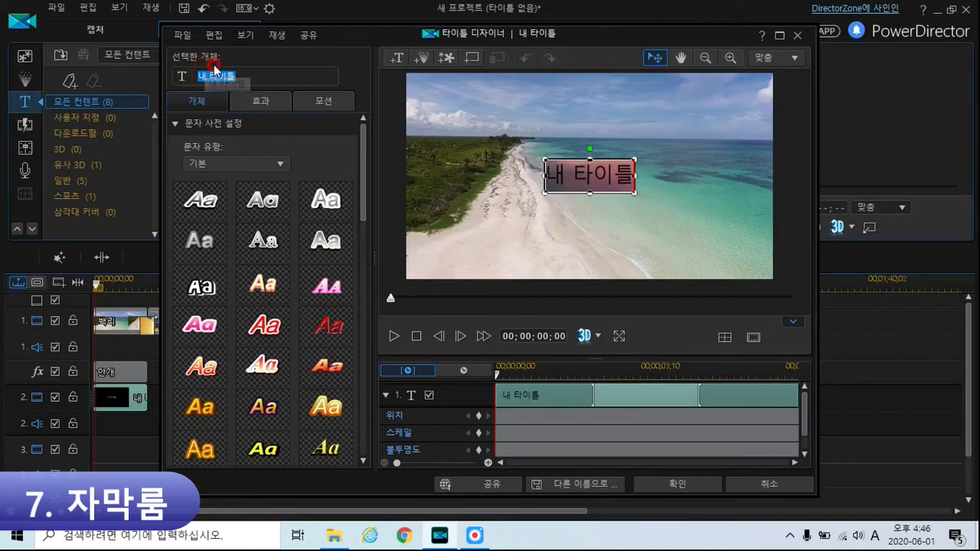
Switch to the 수국 text file in Notepad and copy the poem's title and author lines.
mouse_move(495, 545)
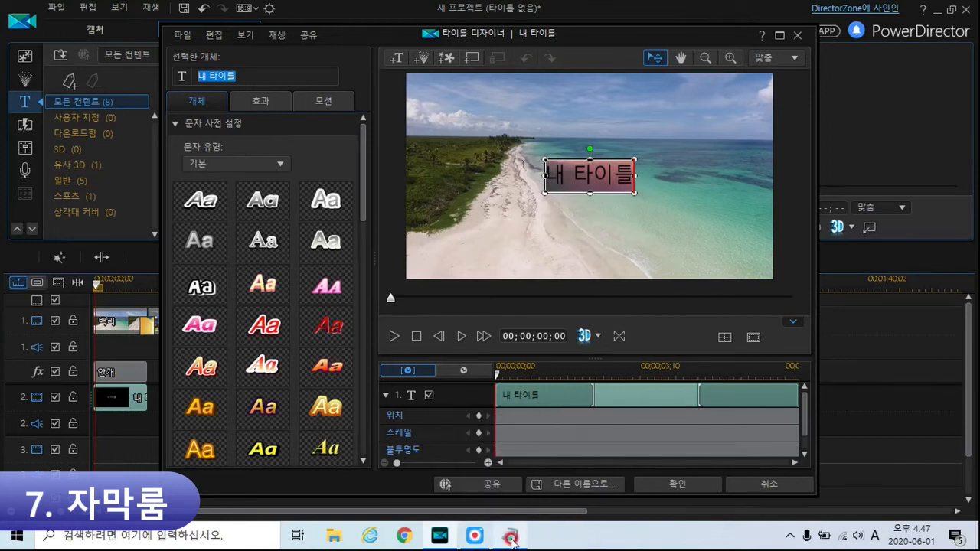
click(509, 536)
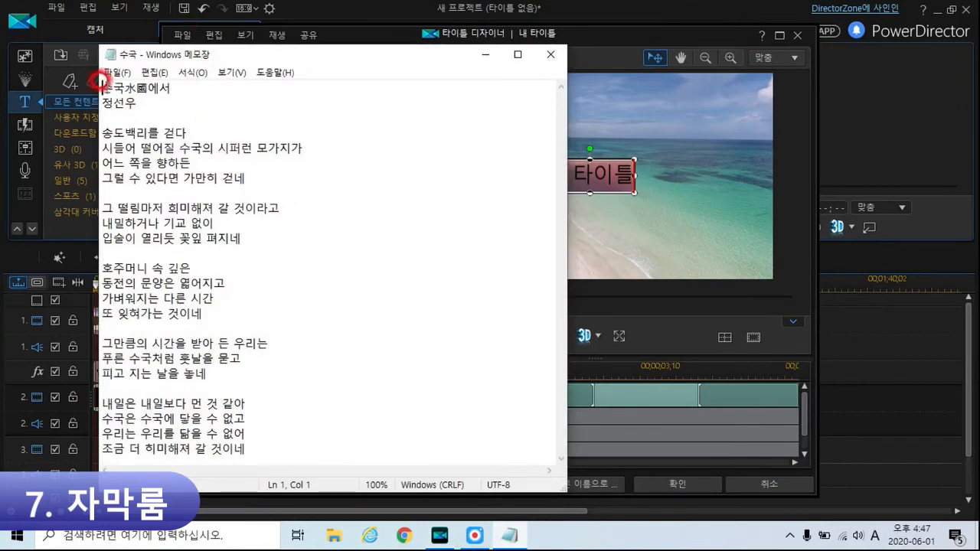
drag(103, 86, 137, 101)
key(ctrl+c)
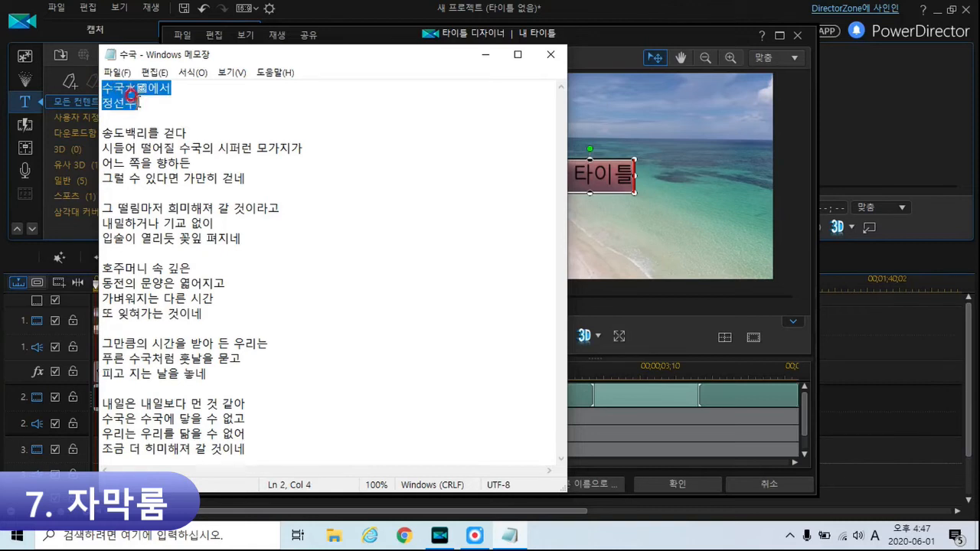
Replace the title's placeholder text with the copied poem title and author lines, and enlarge the text box.
click(485, 54)
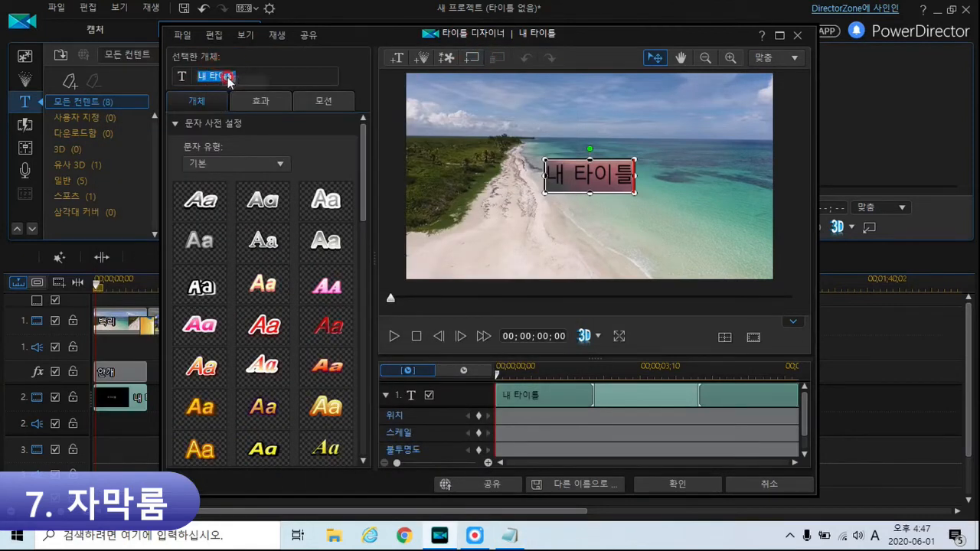
key(ctrl+v)
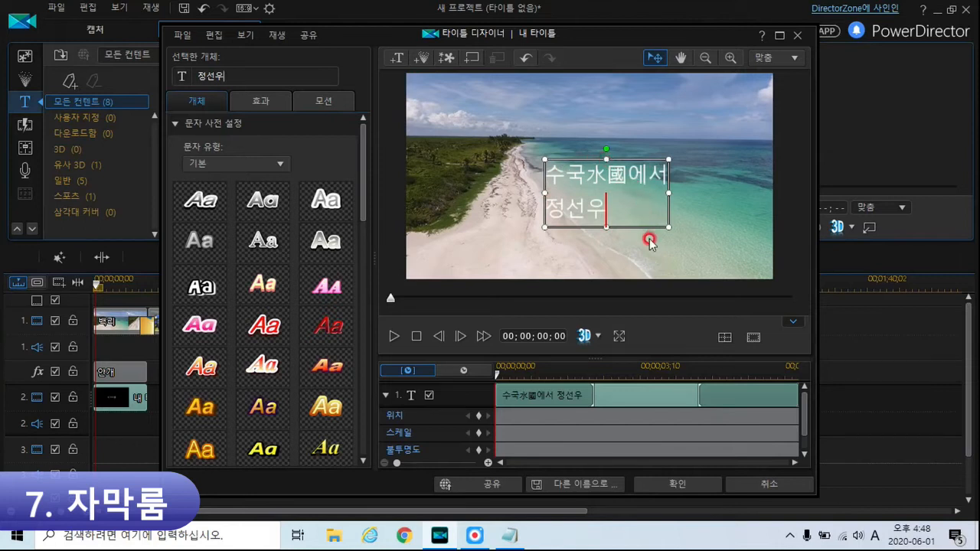
drag(540, 155, 496, 132)
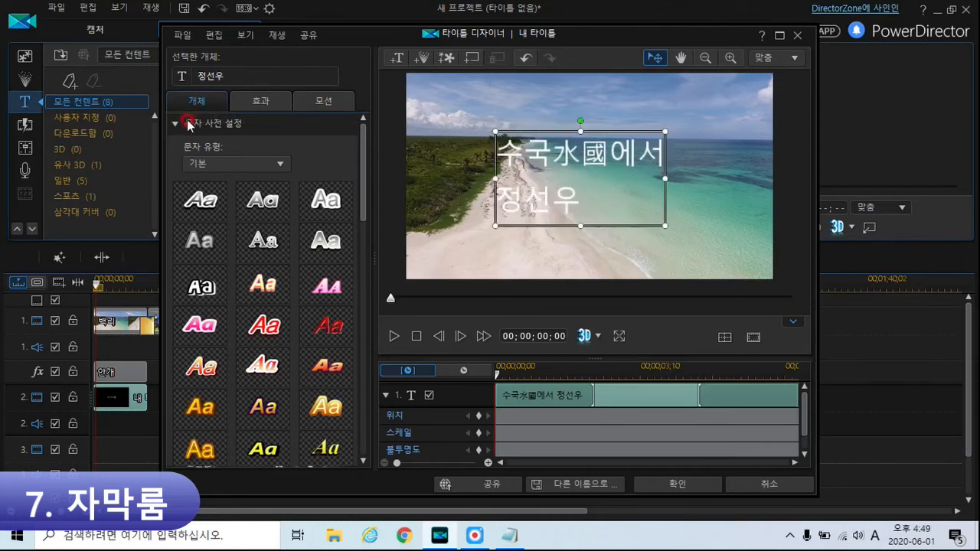
Apply the red-to-yellow character preset with a drop shadow to the title text and enlarge its text box.
click(174, 123)
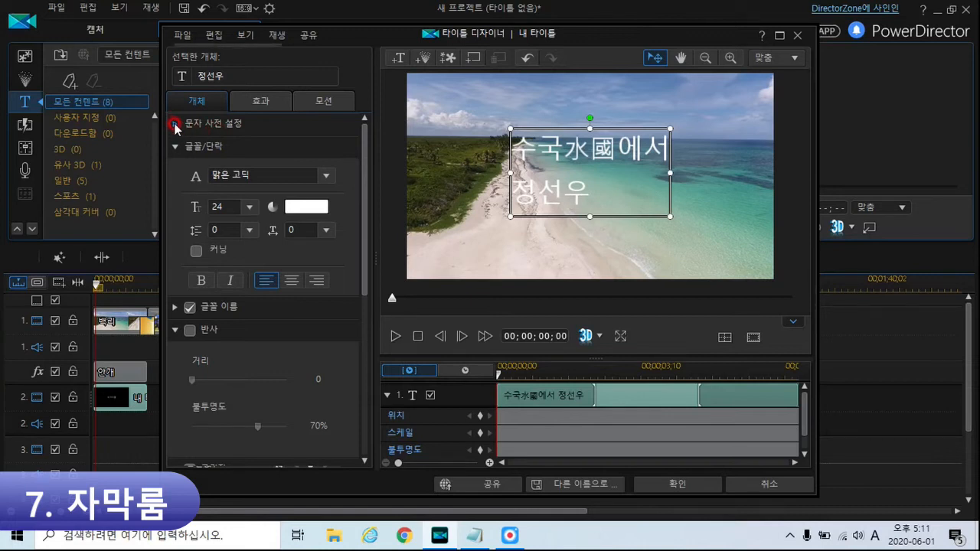
click(176, 124)
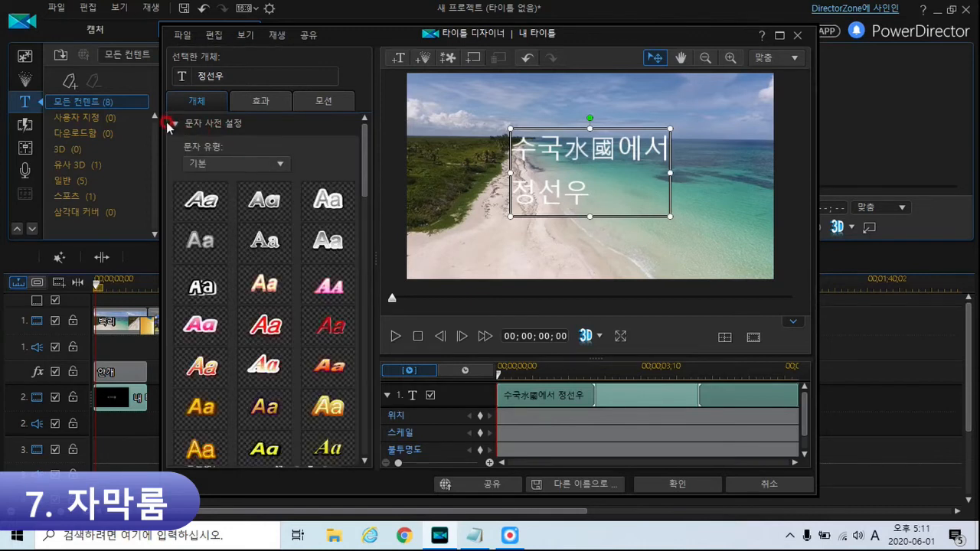
click(271, 342)
click(284, 342)
scroll(284, 342, down, 5)
click(207, 410)
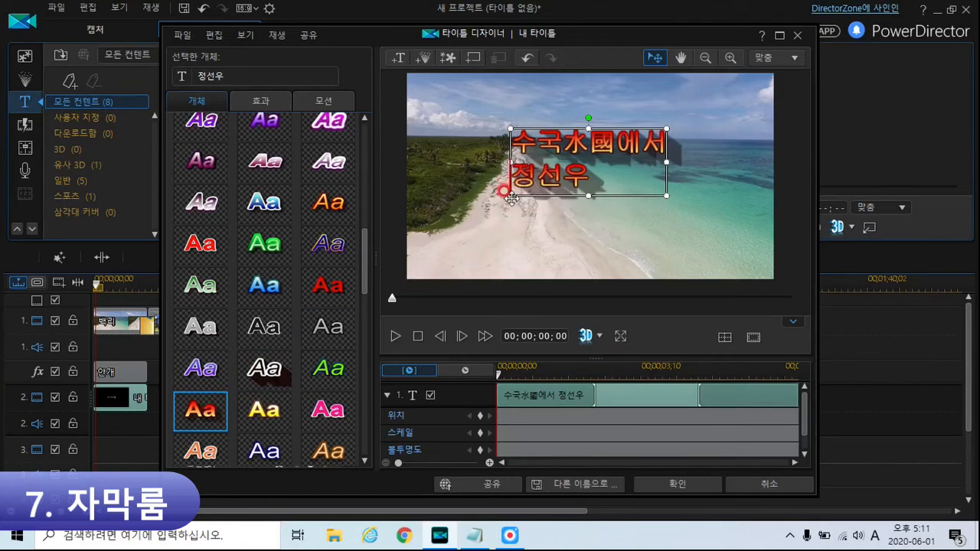
drag(506, 190, 477, 217)
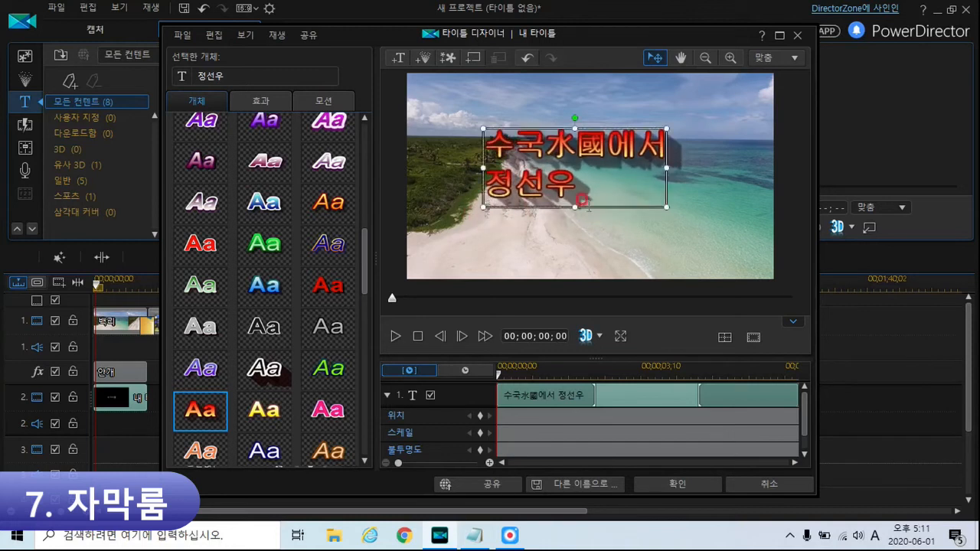
drag(663, 205, 687, 230)
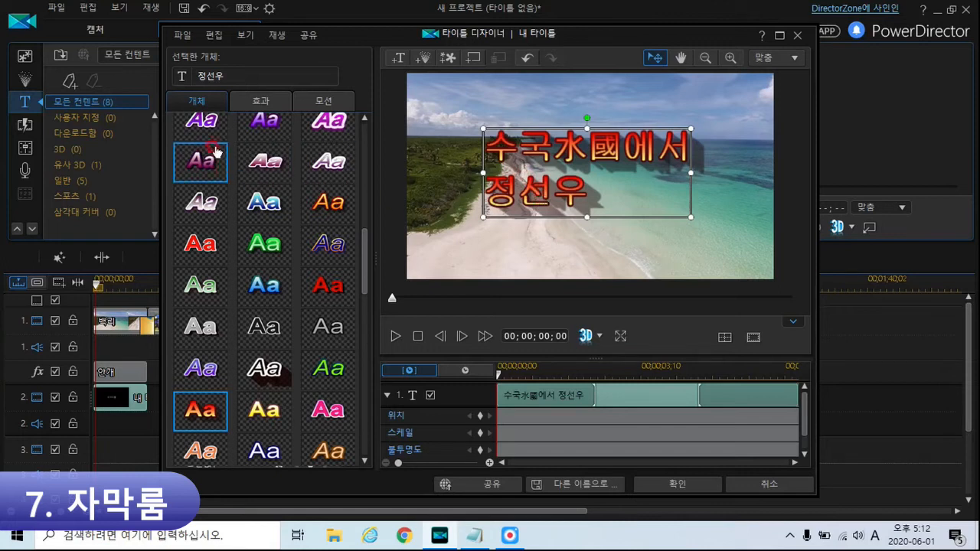
Keep the title's font size at 24 and centre-align its two lines.
scroll(180, 143, up, 1)
scroll(228, 191, up, 2)
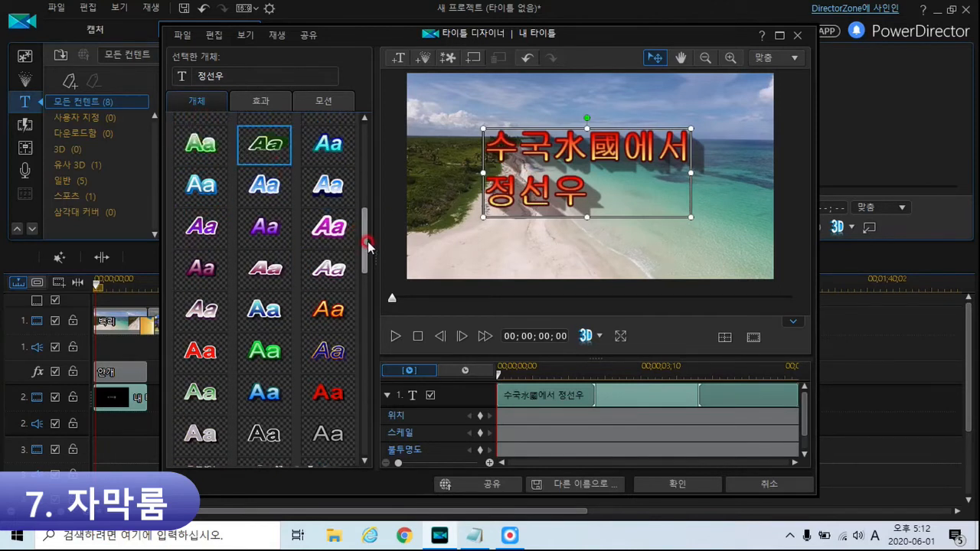
drag(366, 242, 370, 121)
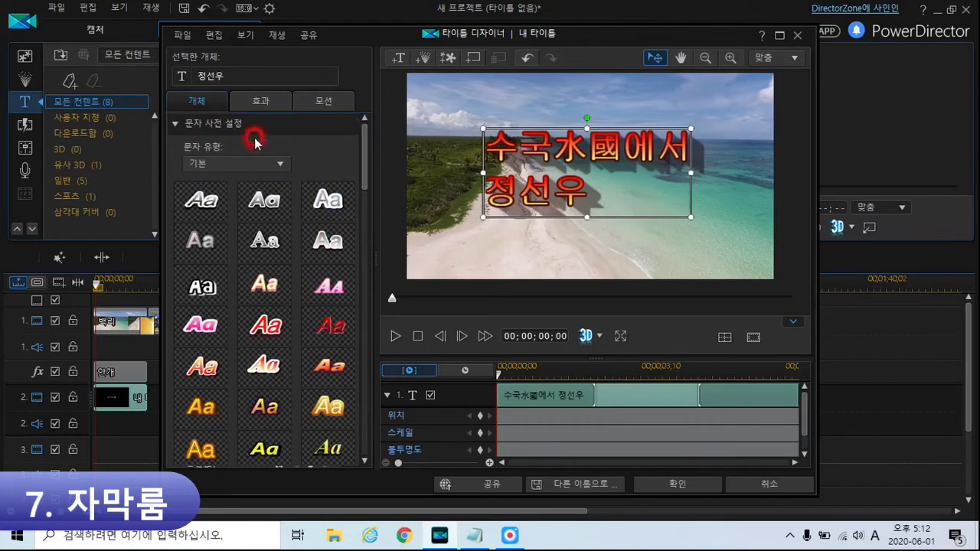
click(176, 124)
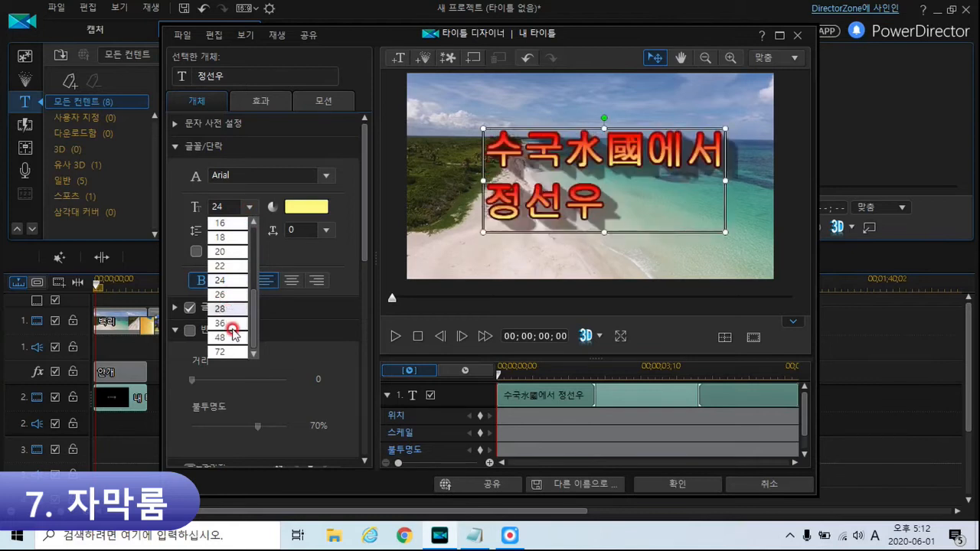
click(222, 282)
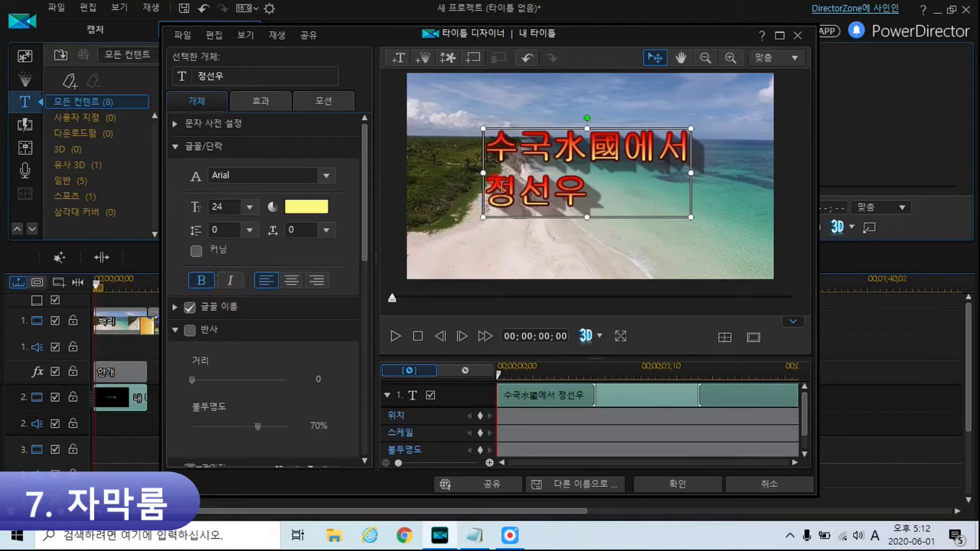
click(292, 280)
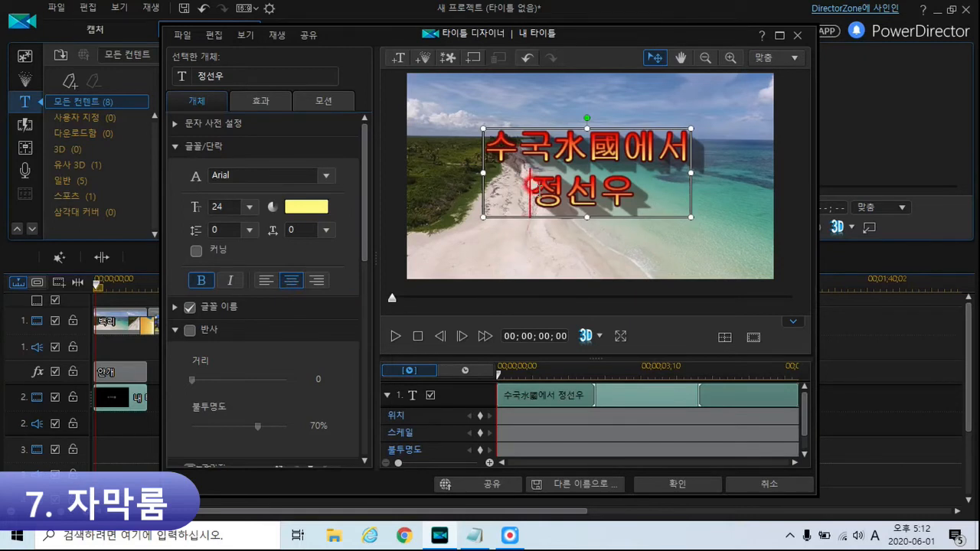
Set the font size of the author line and of the characters 水國 in the title line to 16.
drag(532, 184, 626, 210)
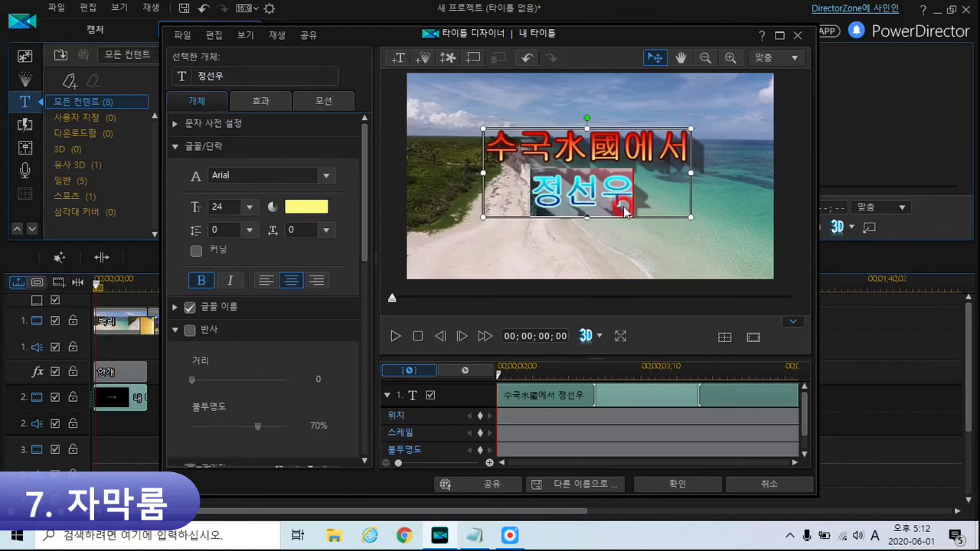
click(249, 206)
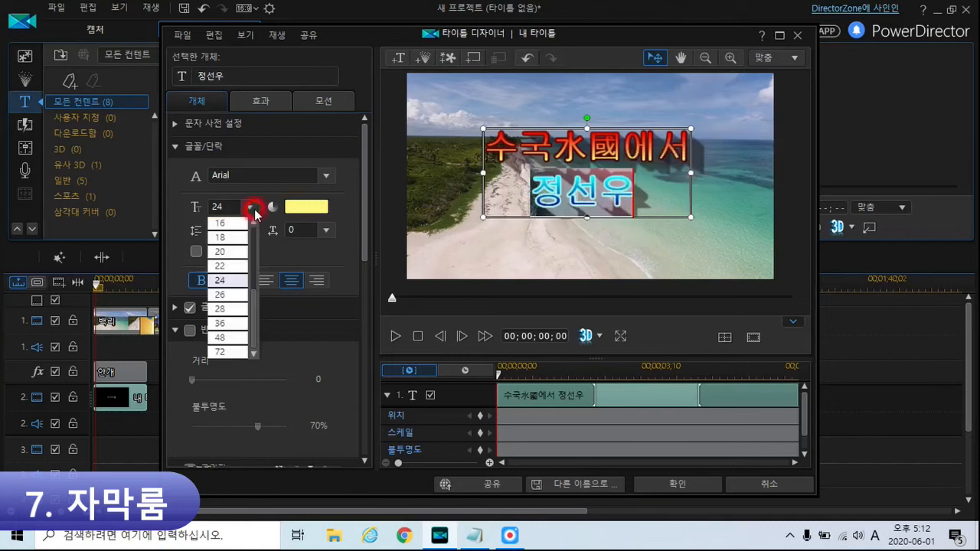
click(242, 226)
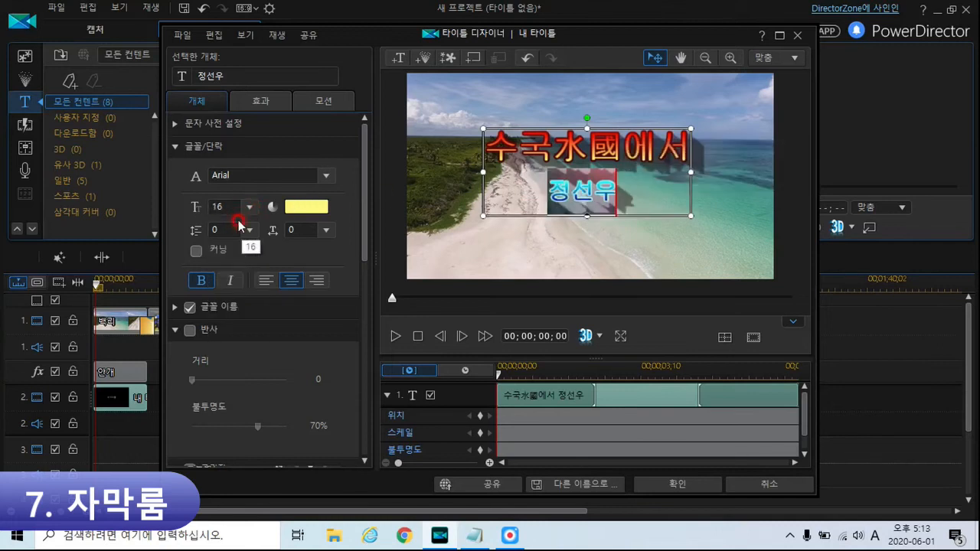
drag(553, 147, 620, 148)
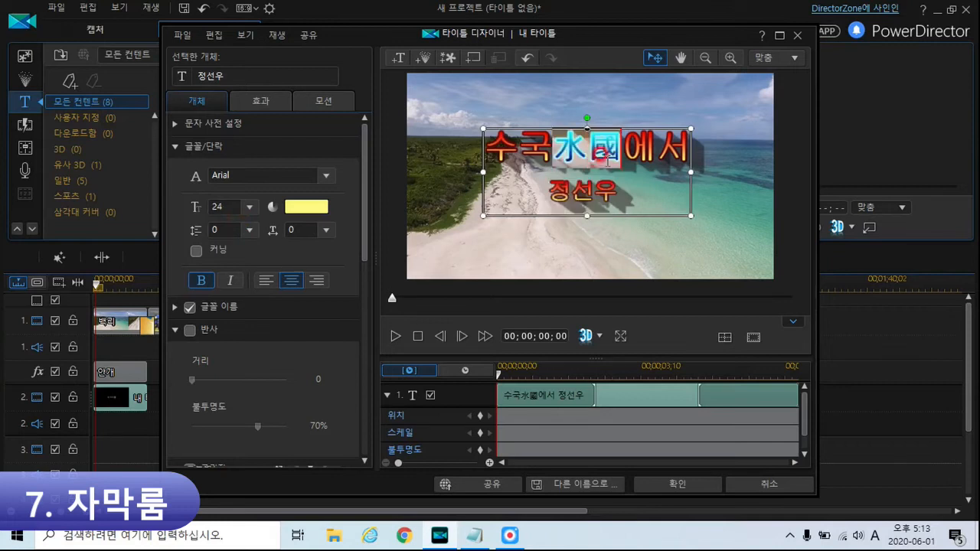
click(246, 206)
click(236, 228)
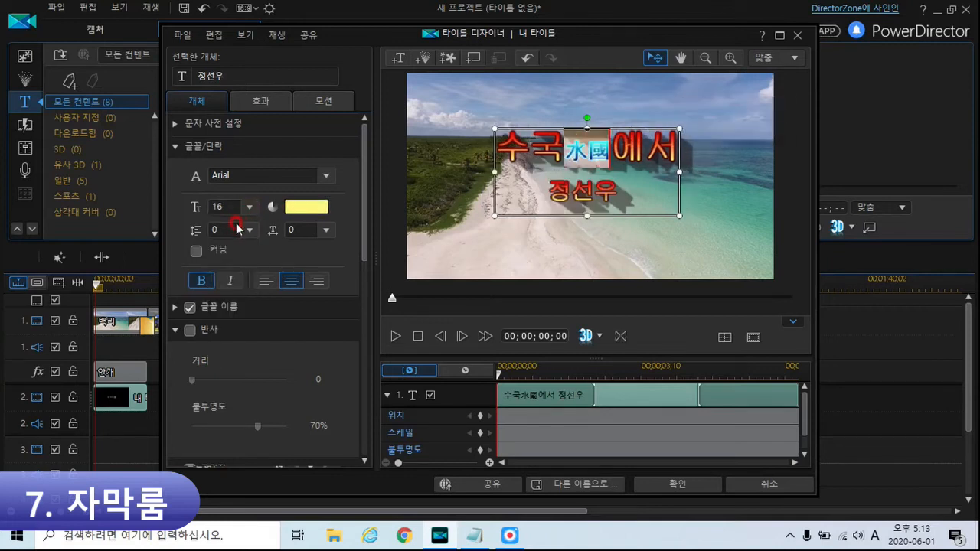
Apply the vertical downward dotted-arrow motion path to the title, preview it, and save the title design.
click(322, 102)
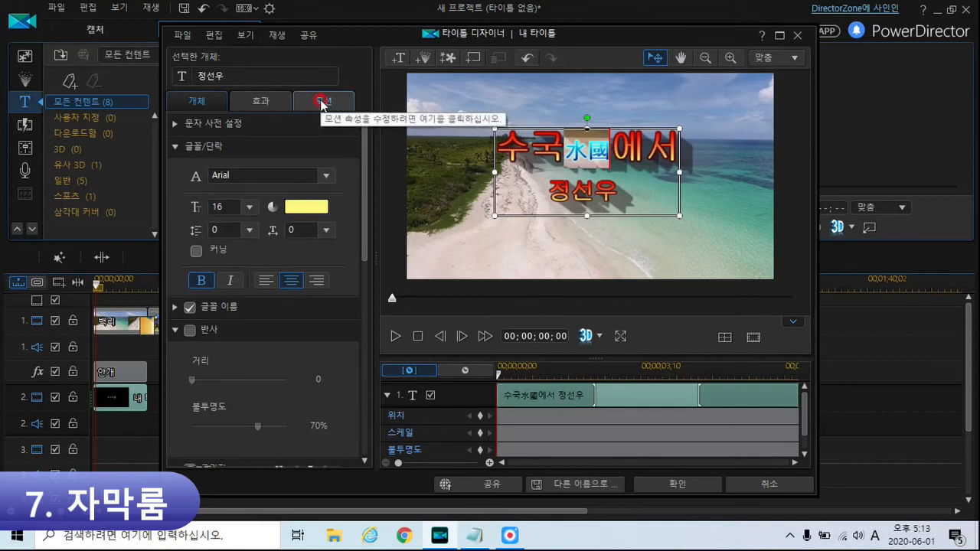
click(317, 318)
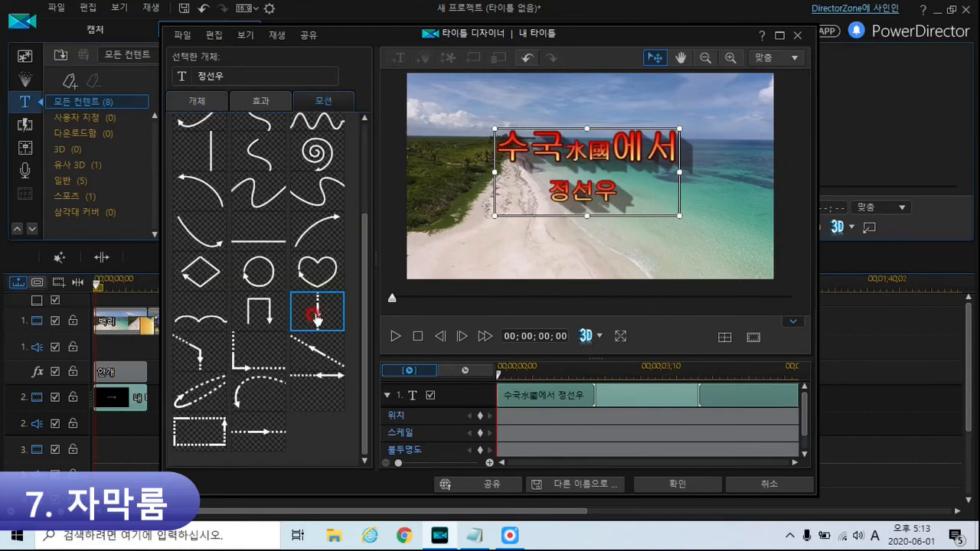
click(317, 314)
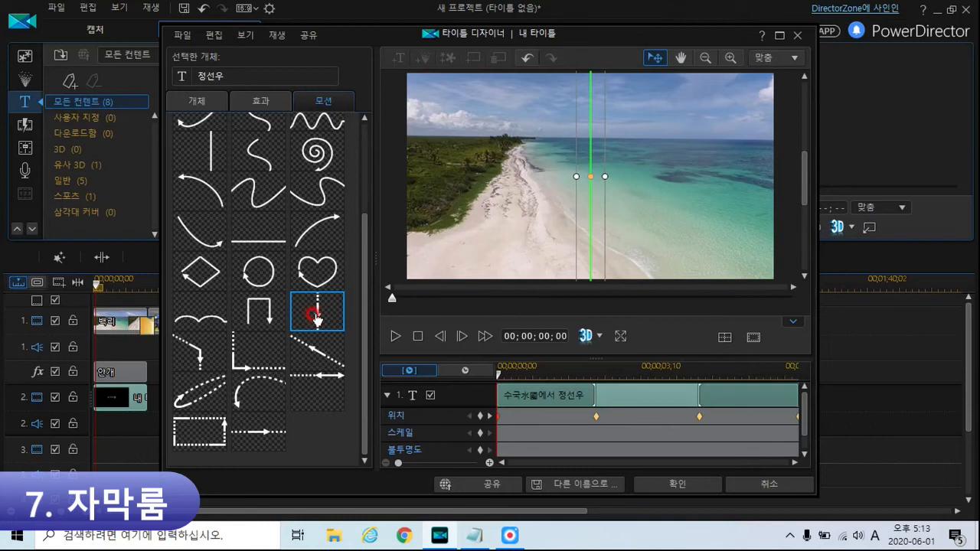
click(395, 338)
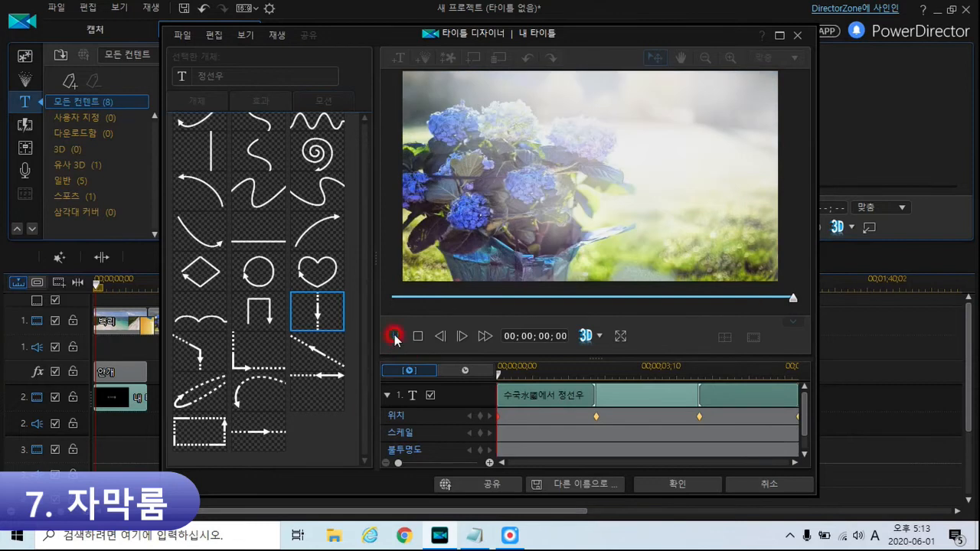
click(679, 486)
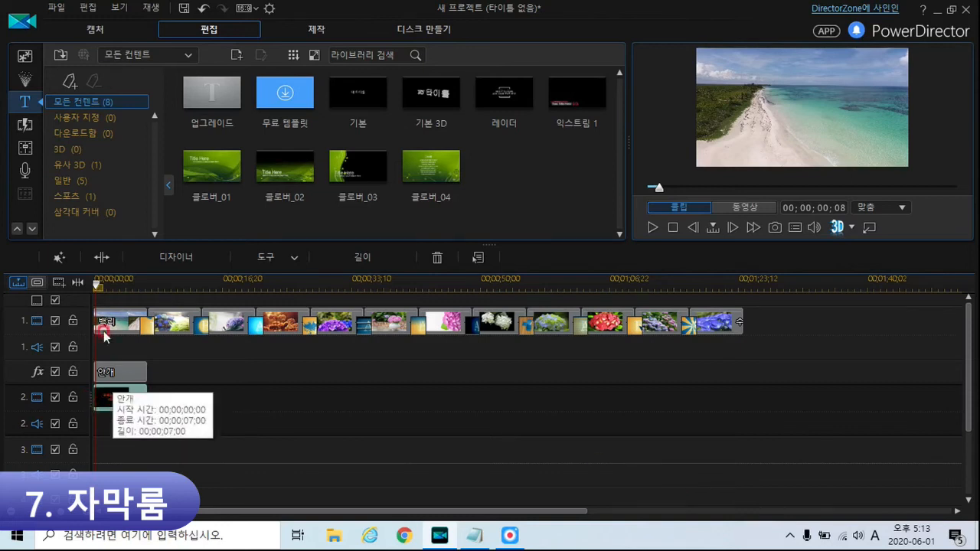
Add another 기본 title directly after the first on video track 2 and extend it to the end of the third clip.
click(172, 323)
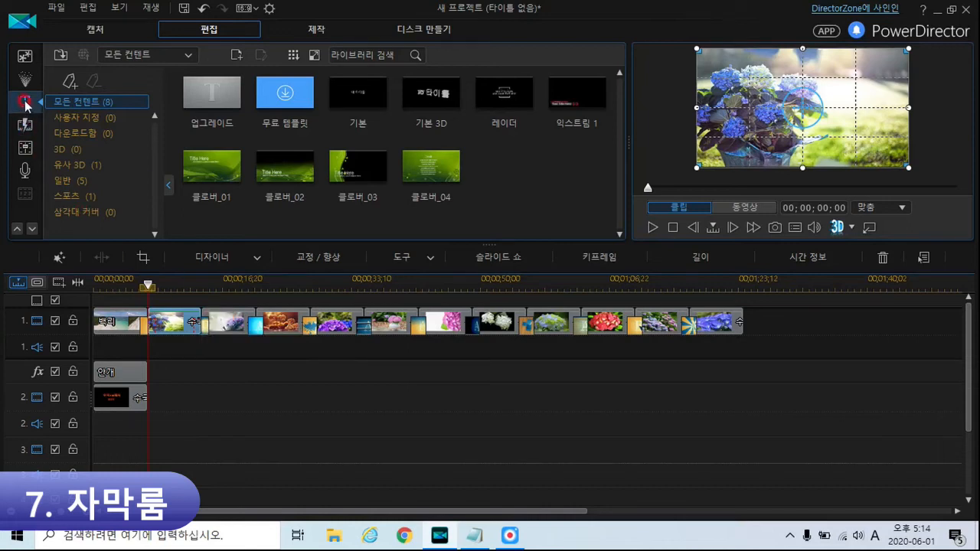
click(364, 98)
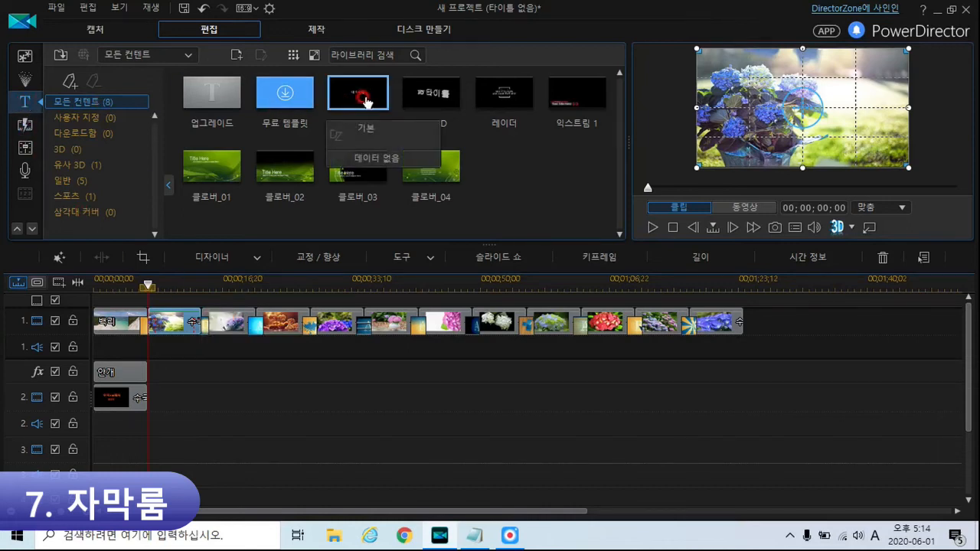
drag(363, 98, 144, 400)
click(164, 398)
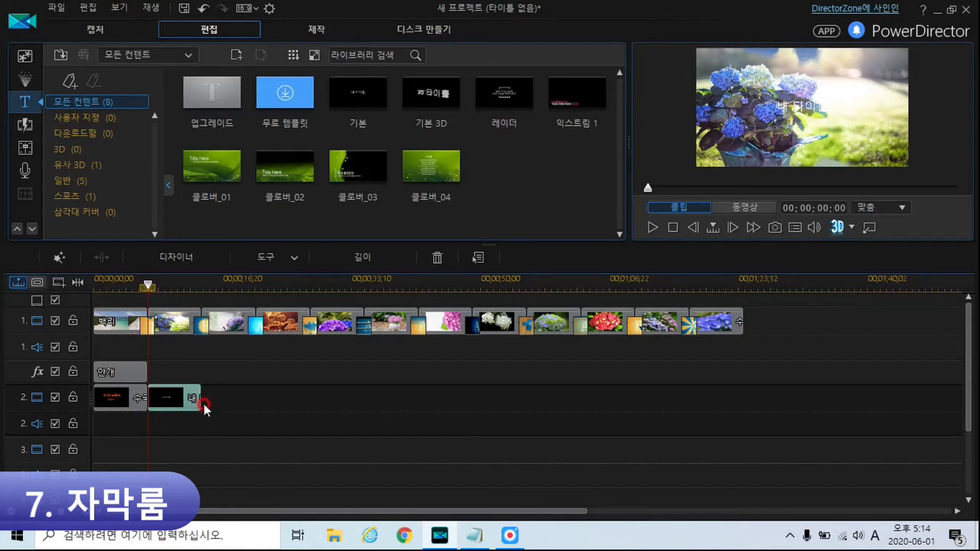
drag(201, 398, 254, 399)
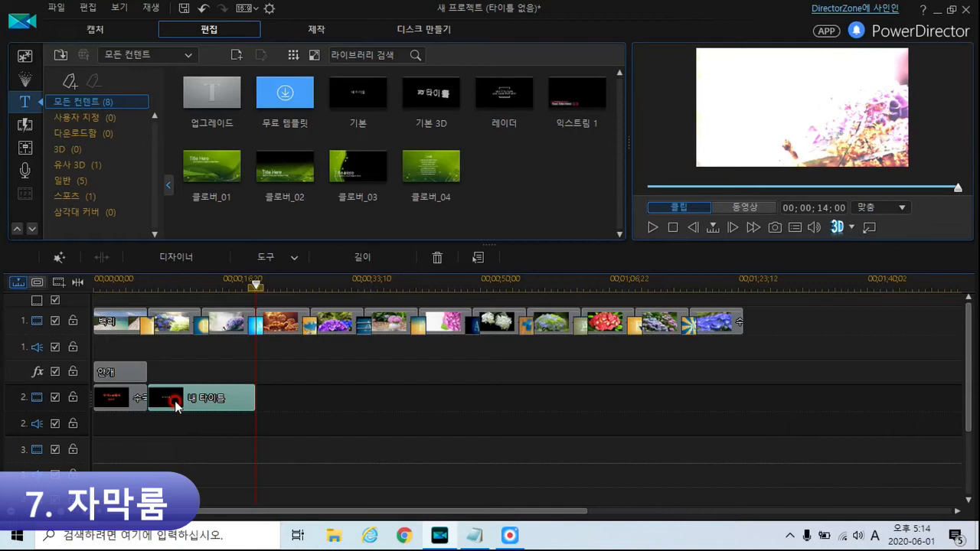
Open the second title in the title designer, and copy the poem's first four-line stanza from the 수국 text file in Notepad.
double_click(176, 403)
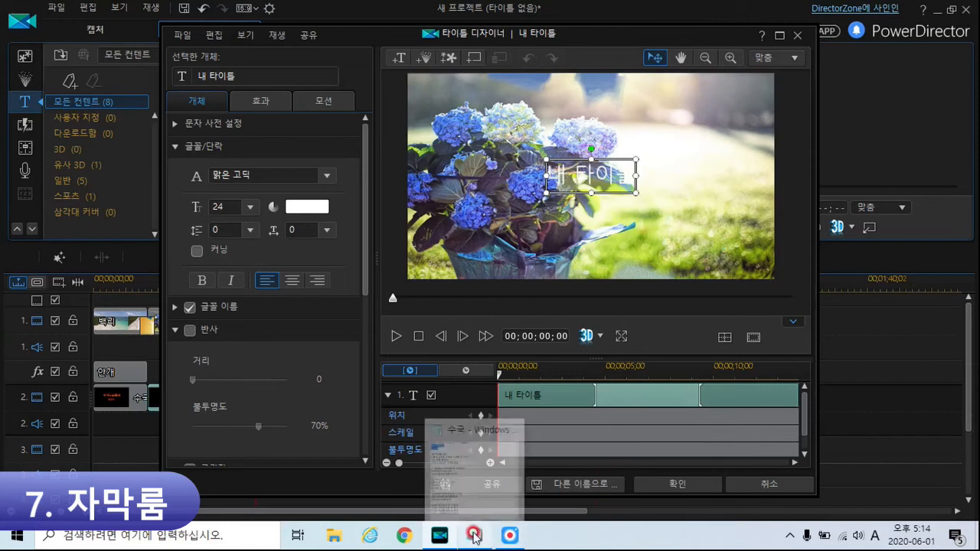
click(475, 536)
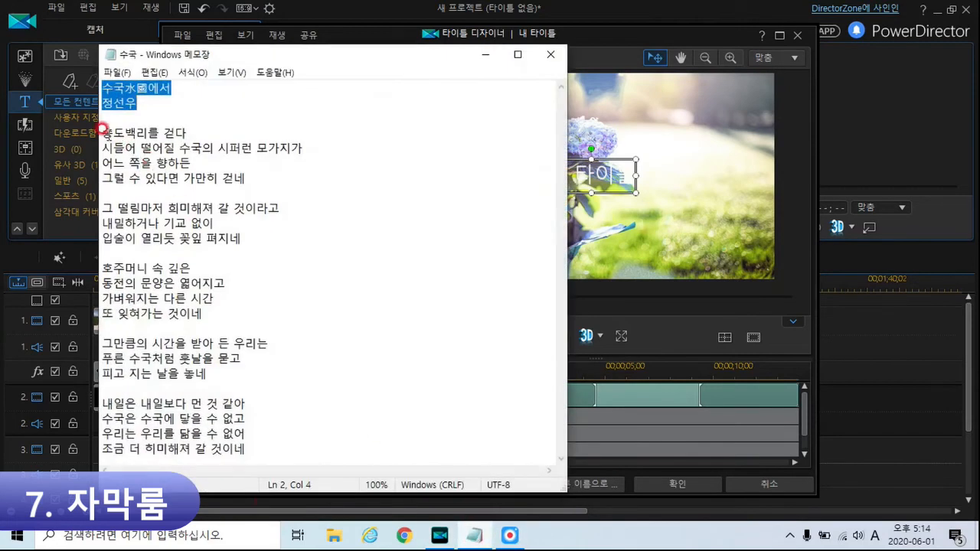
drag(100, 130, 244, 171)
key(ctrl+c)
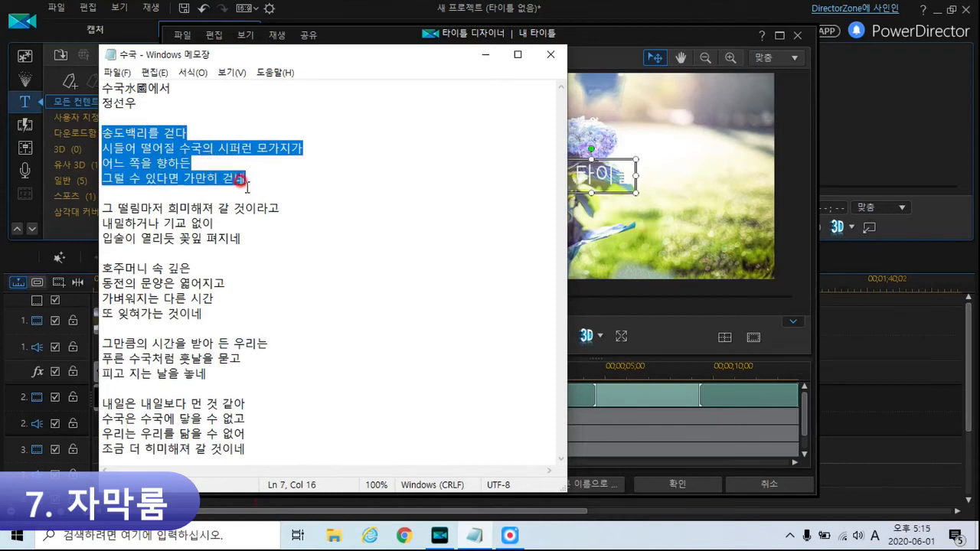
Replace the placeholder 내 타이틀 with the copied stanza, move the text block up and to the left, and shrink it from its upper-left corner.
click(484, 54)
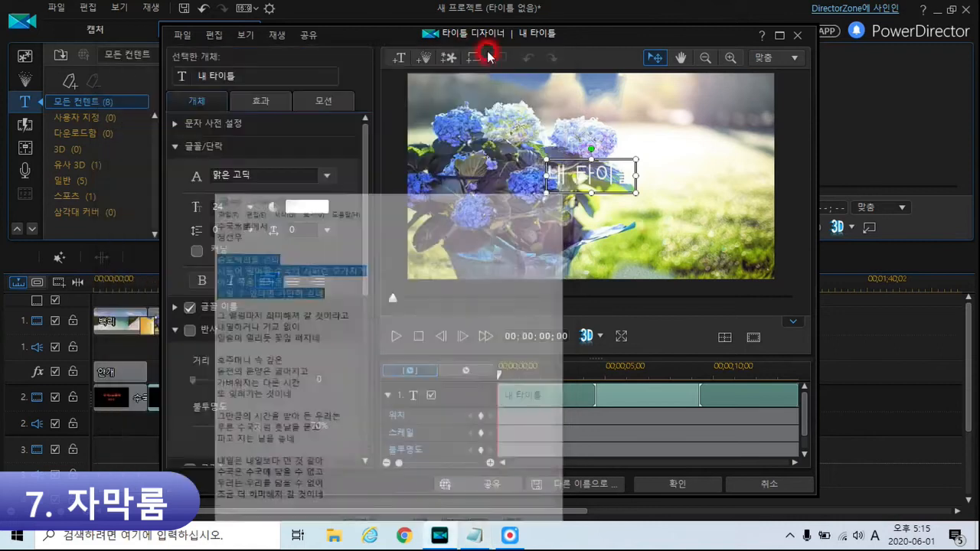
mouse_move(237, 75)
mouse_down()
mouse_move(187, 74)
mouse_move(190, 89)
mouse_up()
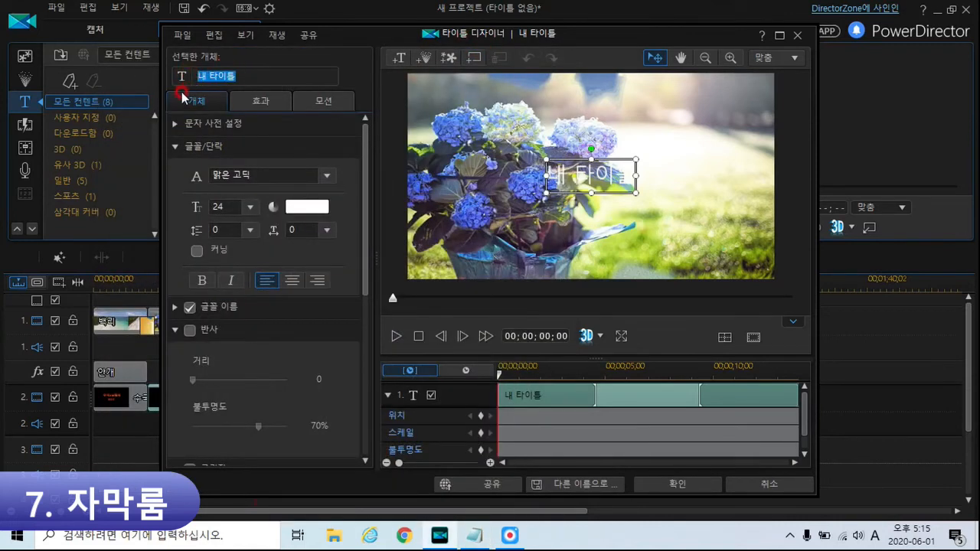
key(ctrl+v)
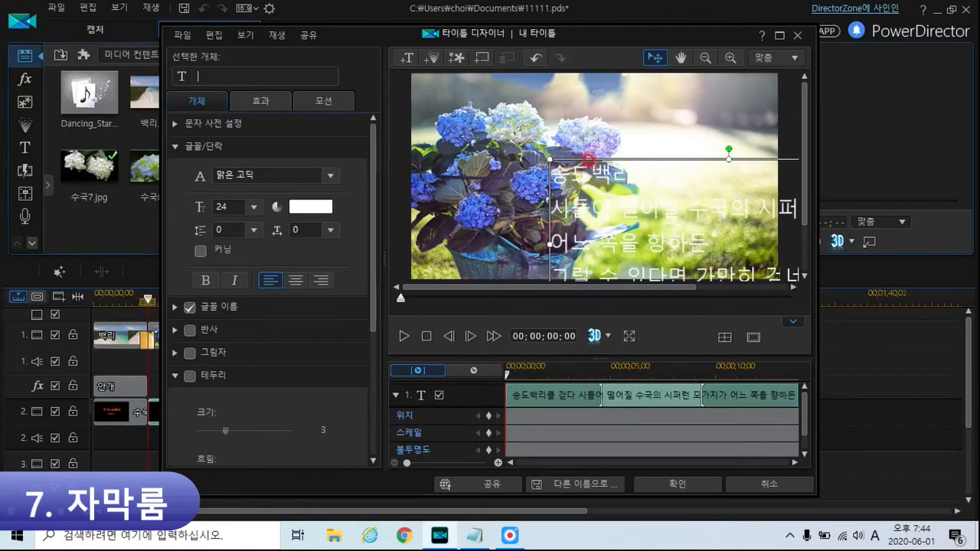
drag(594, 158, 499, 112)
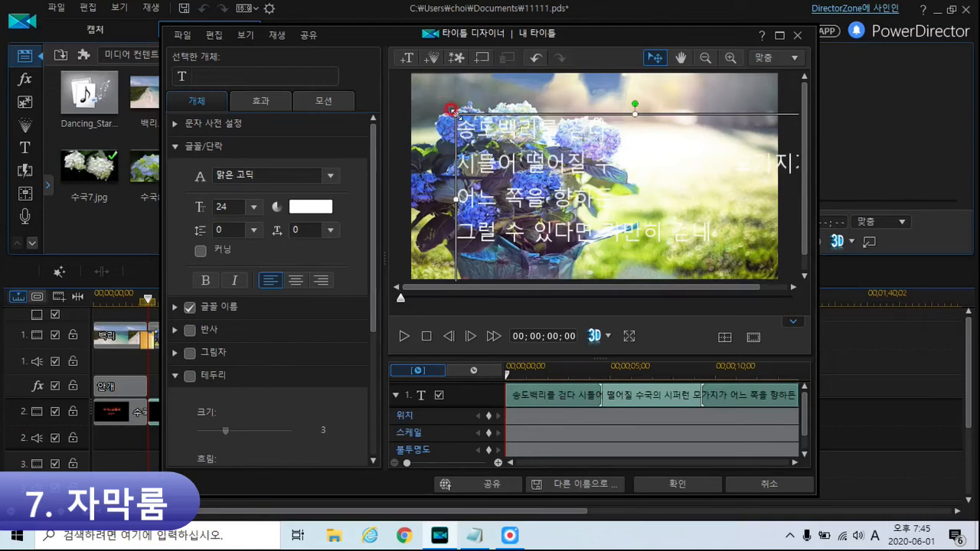
drag(451, 110, 518, 171)
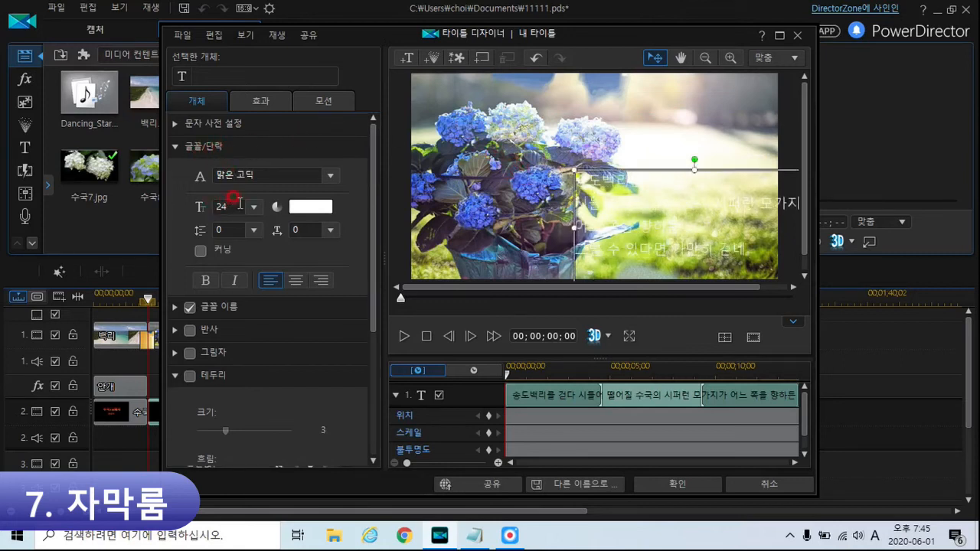
Reposition the stanza text block over the lower part of the flowerpot and set its text colour to yellow.
drag(606, 164, 512, 147)
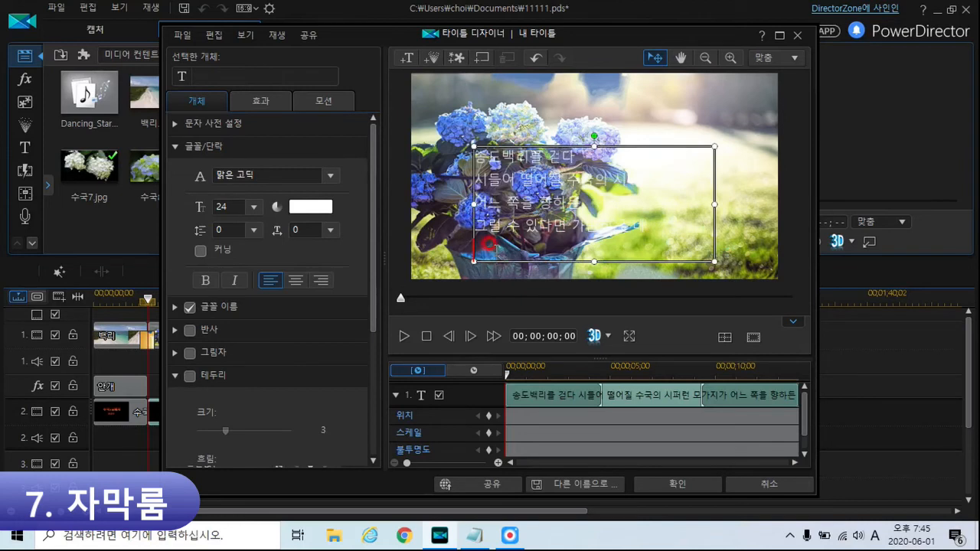
drag(488, 142, 461, 166)
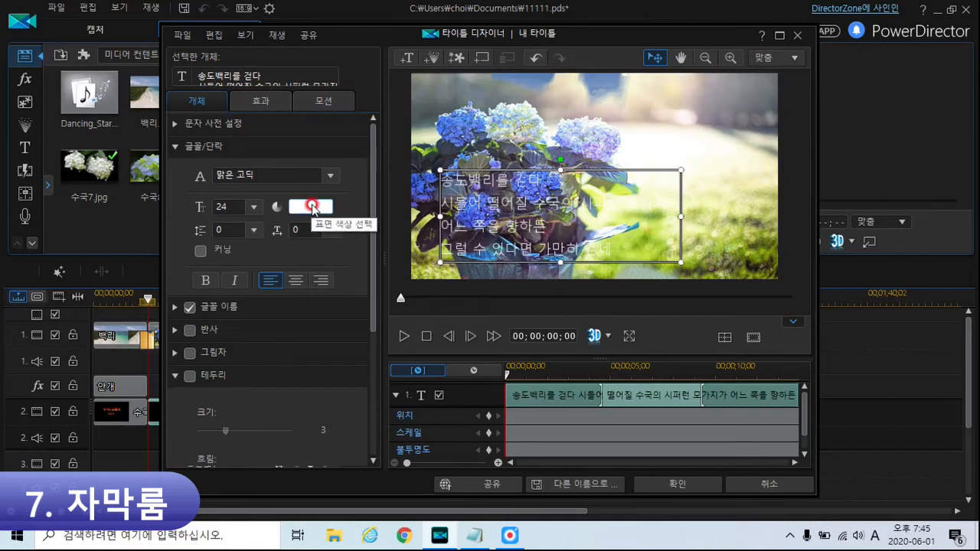
click(313, 206)
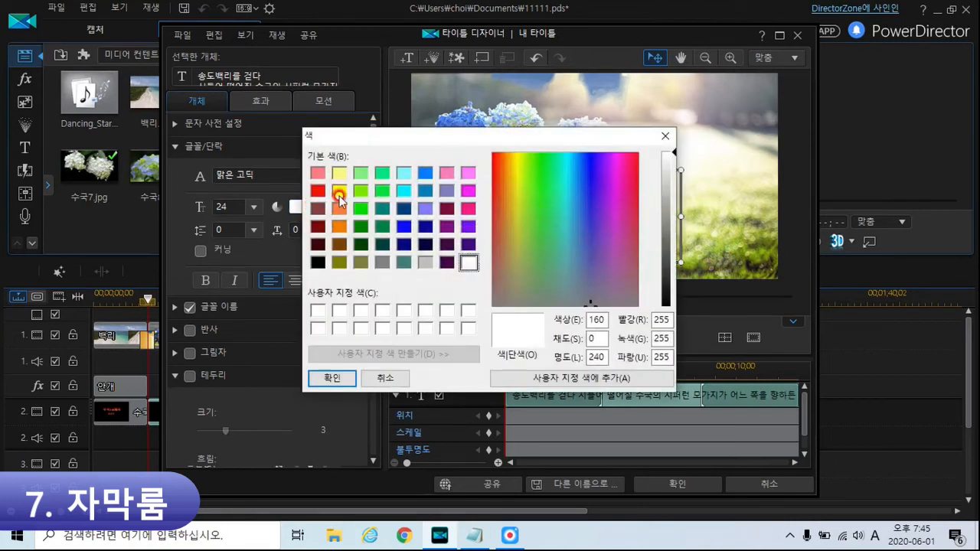
click(339, 191)
click(343, 377)
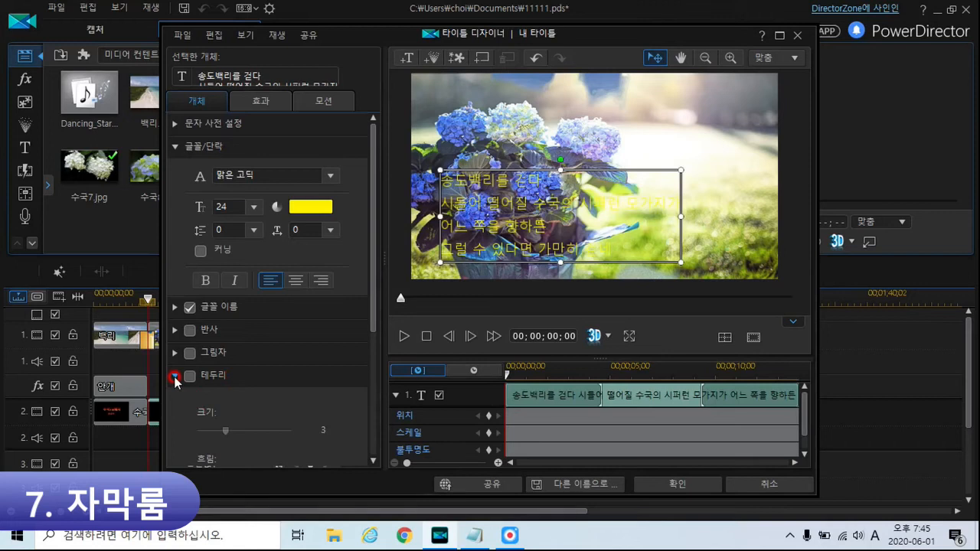
Enable the text border (테두리) for the stanza with a solid black fill and a size of 5.
scroll(218, 404, down, 2)
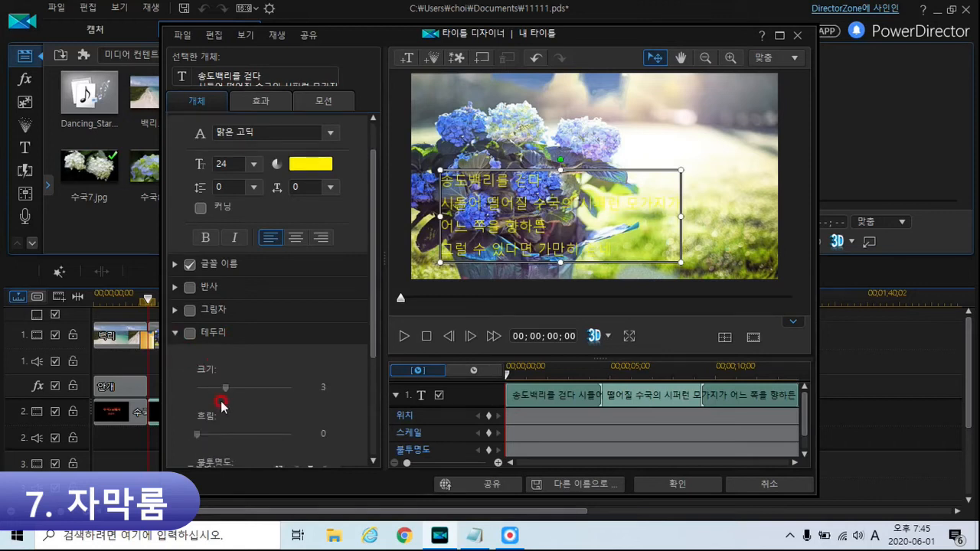
scroll(221, 405, down, 1)
scroll(222, 402, down, 1)
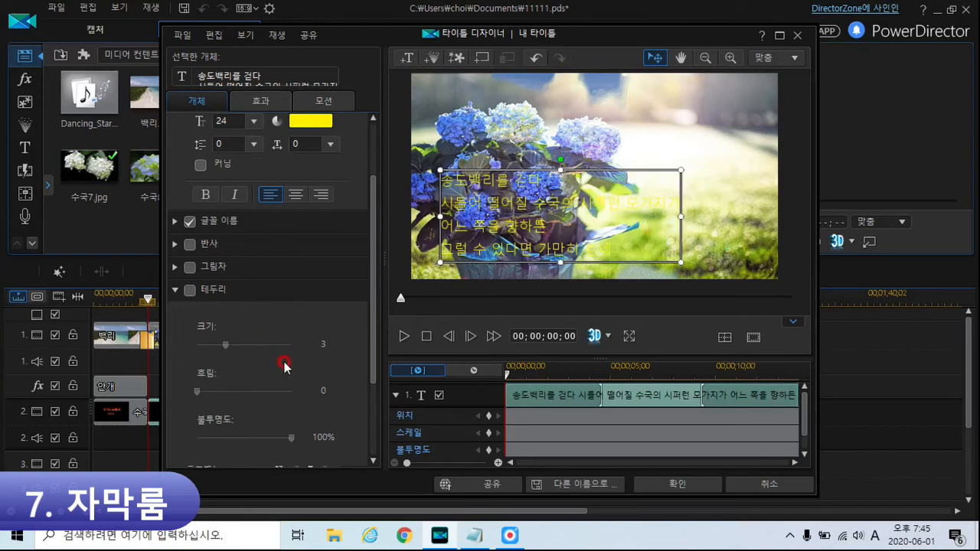
click(193, 291)
click(192, 291)
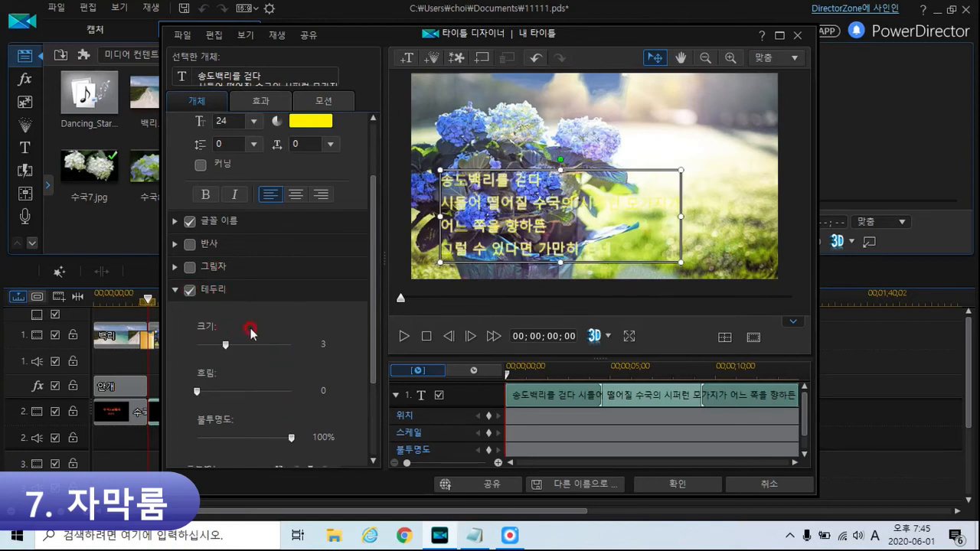
scroll(280, 386, down, 4)
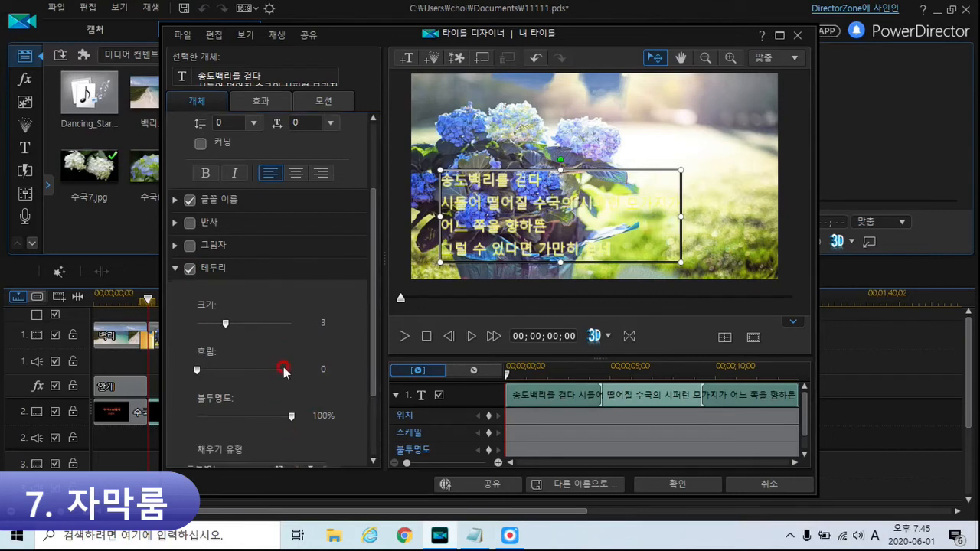
click(338, 431)
click(319, 257)
click(329, 376)
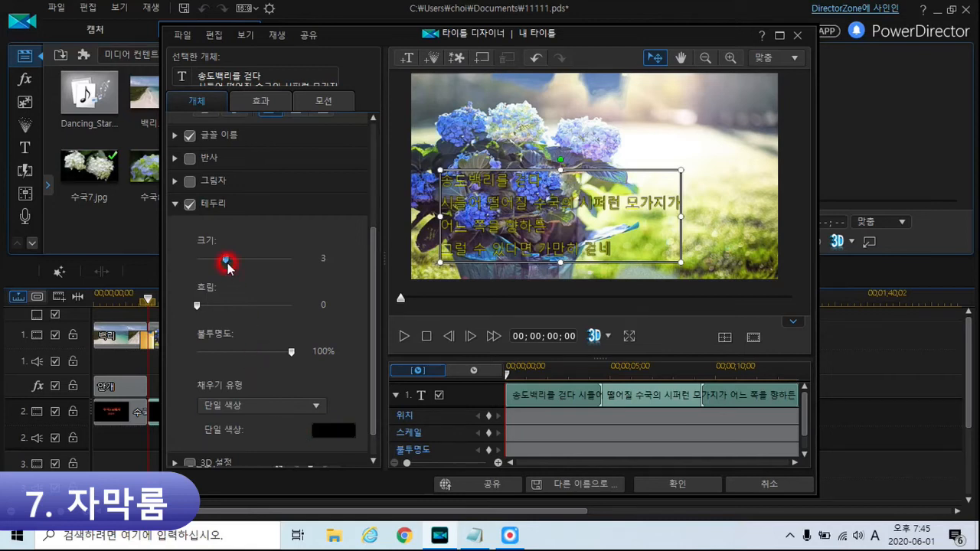
drag(228, 265, 244, 259)
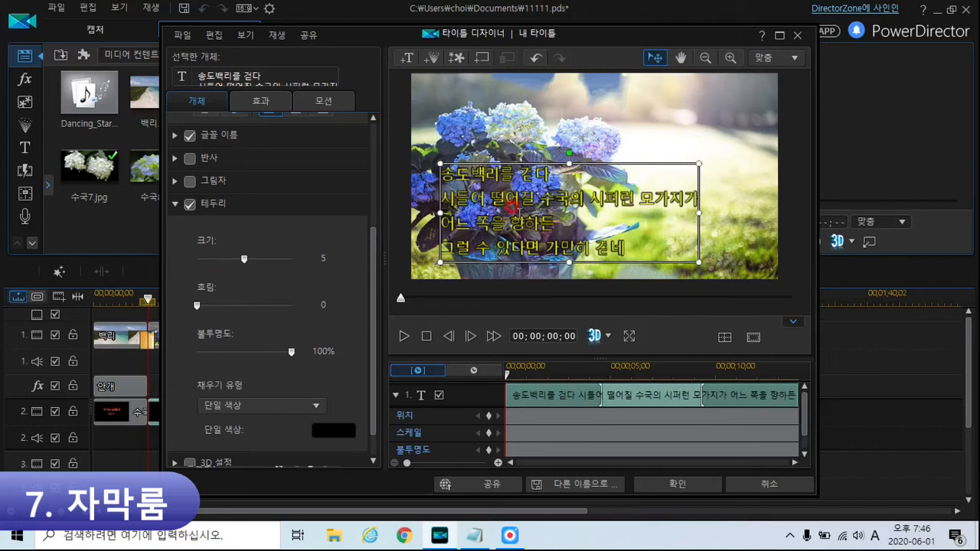
Apply the 반짝임 starting effect to the stanza title.
click(262, 102)
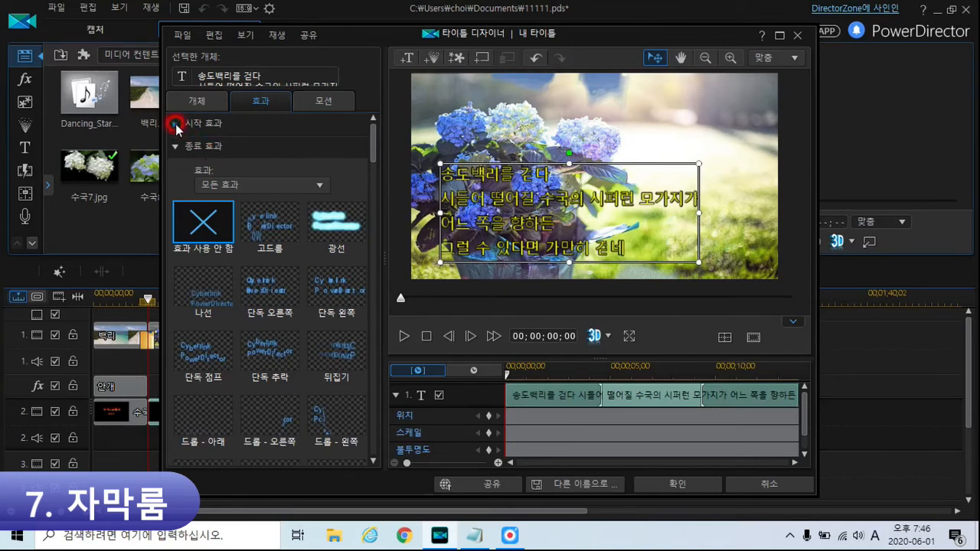
click(203, 125)
click(202, 125)
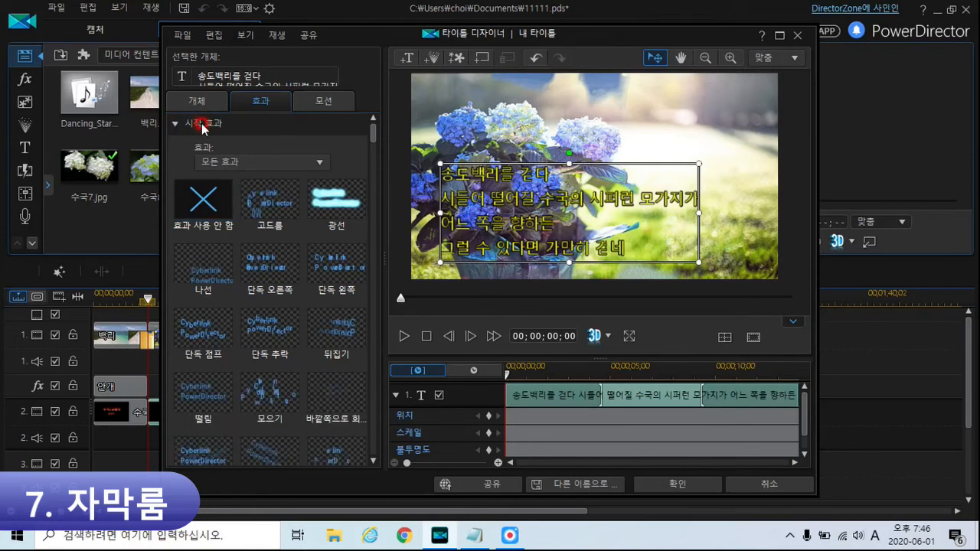
click(300, 267)
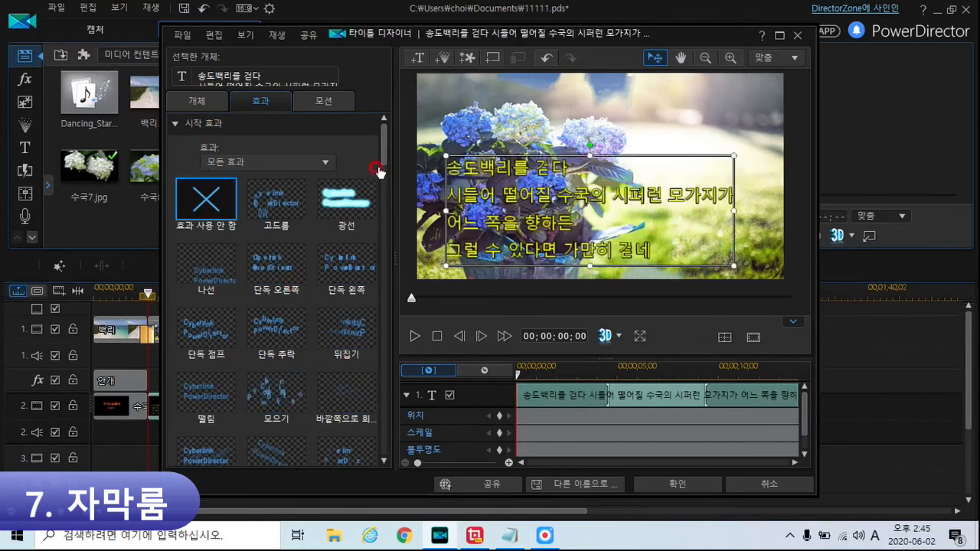
drag(383, 165, 385, 193)
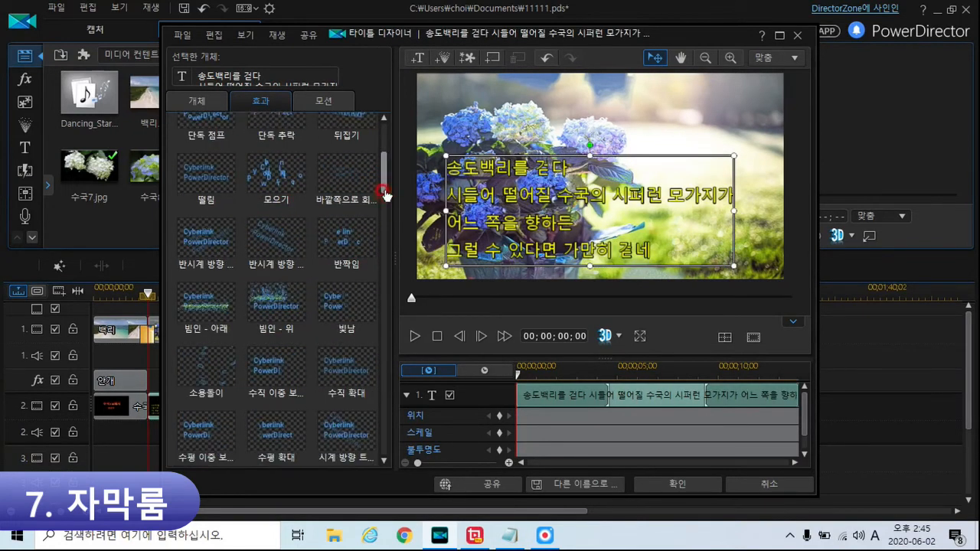
click(247, 220)
click(342, 240)
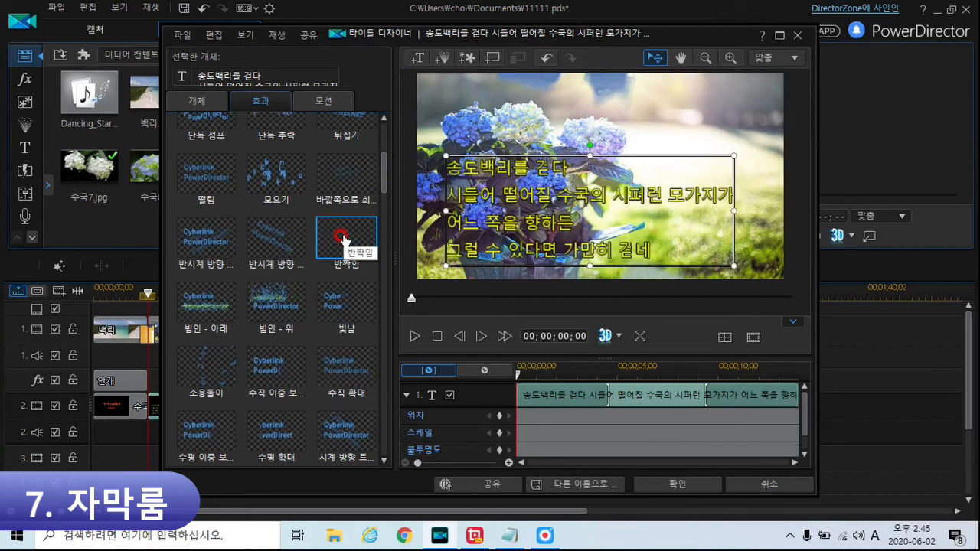
scroll(346, 195, up, 3)
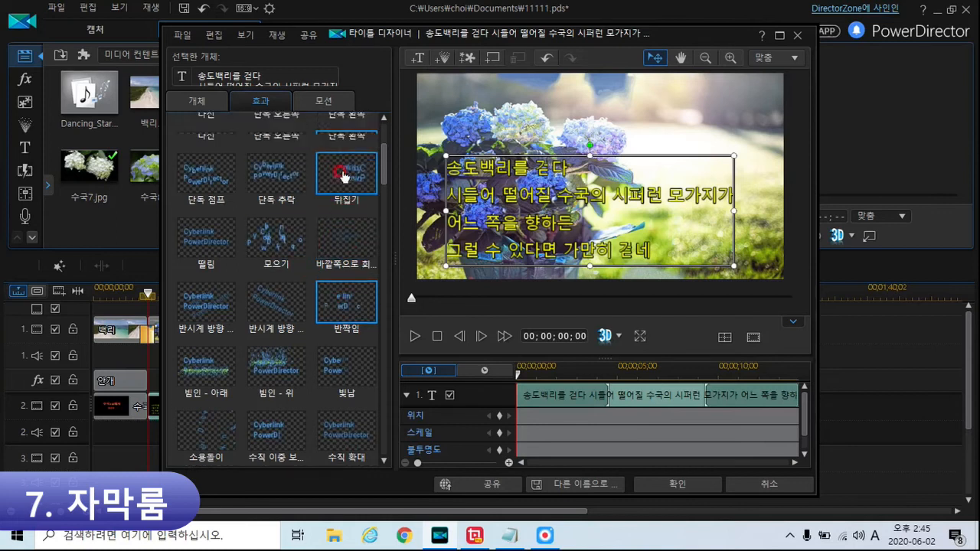
scroll(342, 175, up, 4)
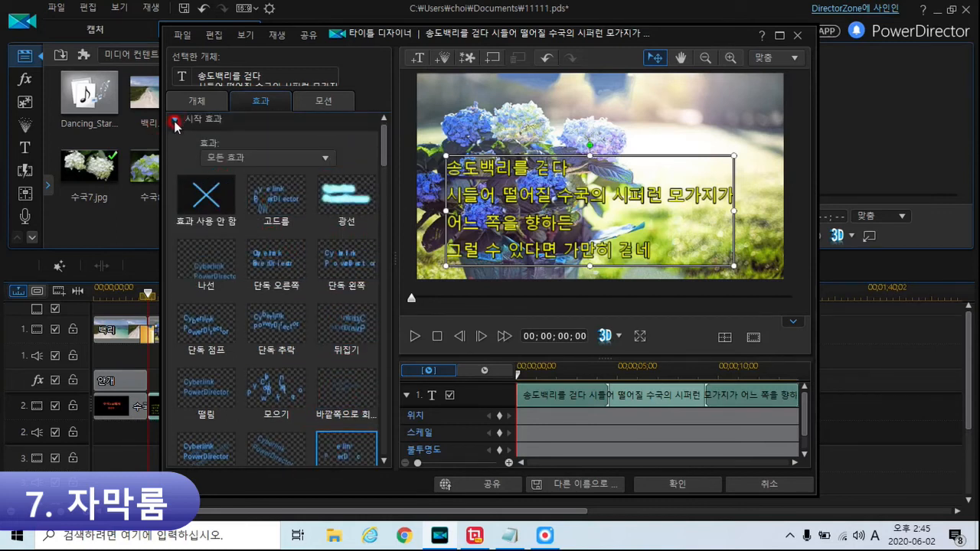
Apply the 드롭 - 왼쪽 ending effect to the stanza title and save the title design.
click(174, 121)
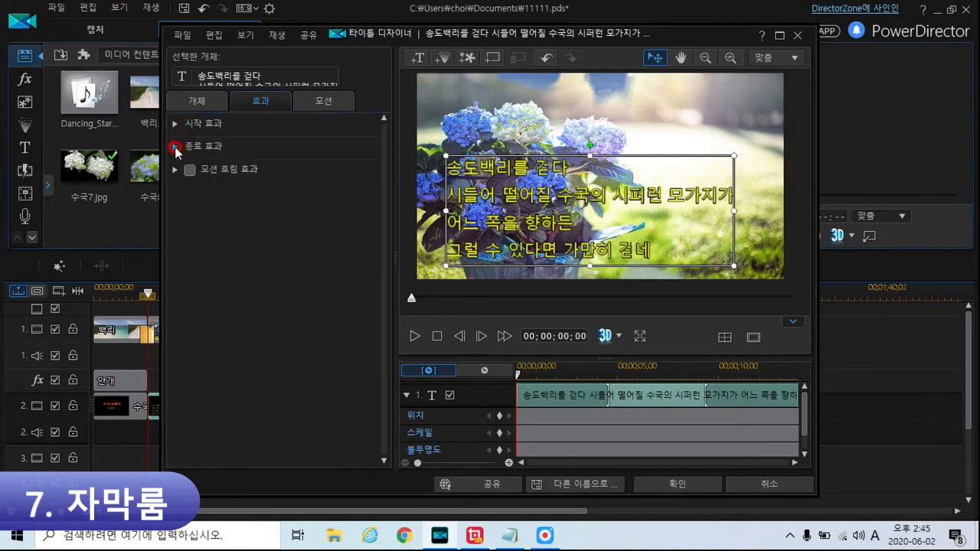
click(175, 147)
drag(260, 196, 288, 243)
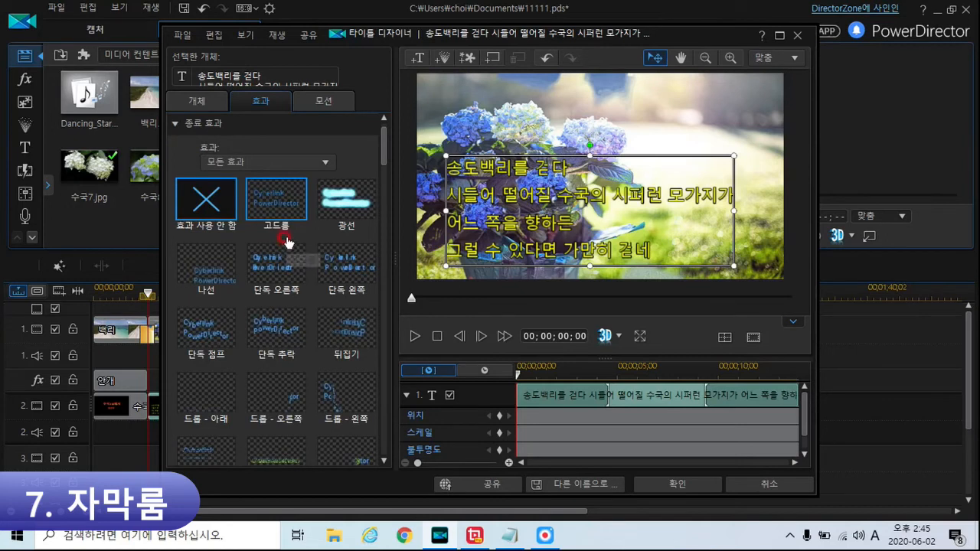
click(341, 406)
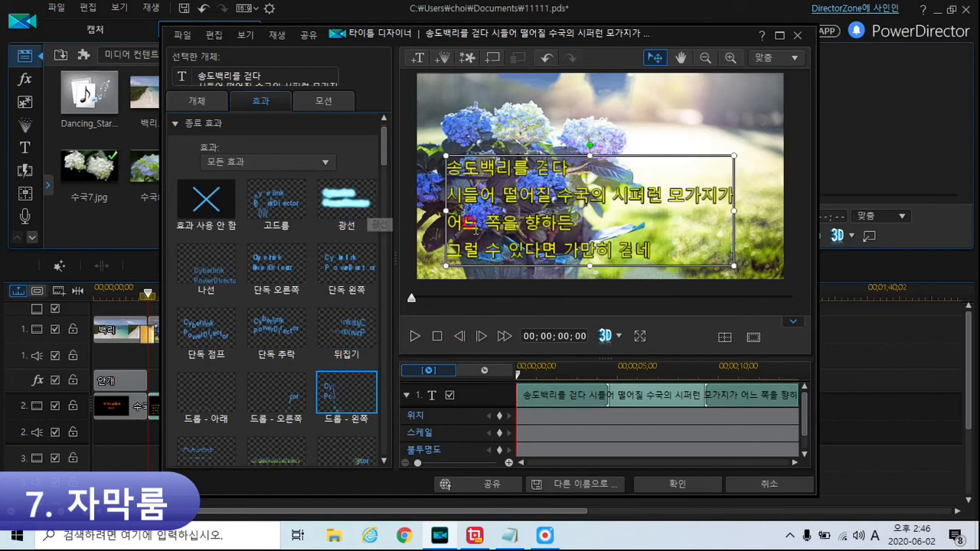
click(666, 484)
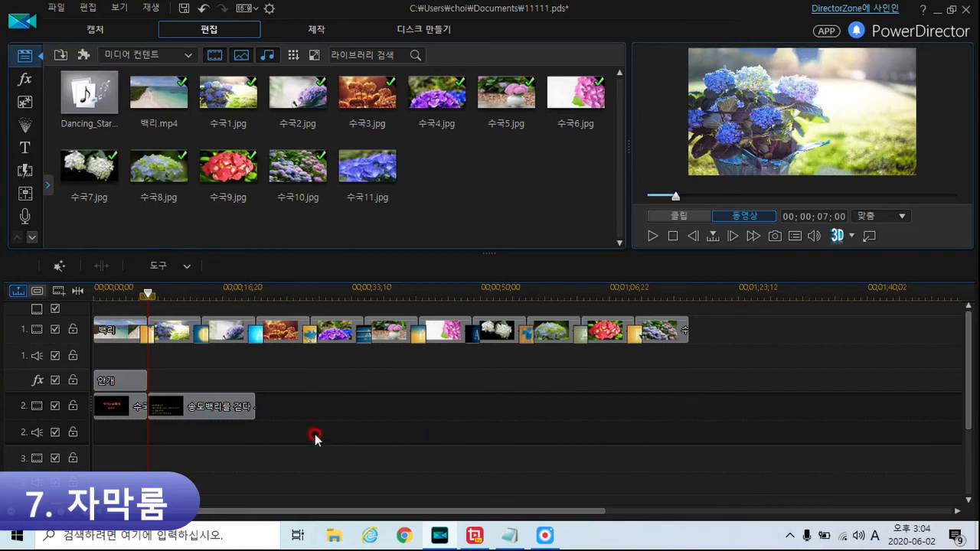
Duplicate the 송도백리 stanza title on video track 2, placing the copy directly after it at 00;00;21;00.
click(205, 413)
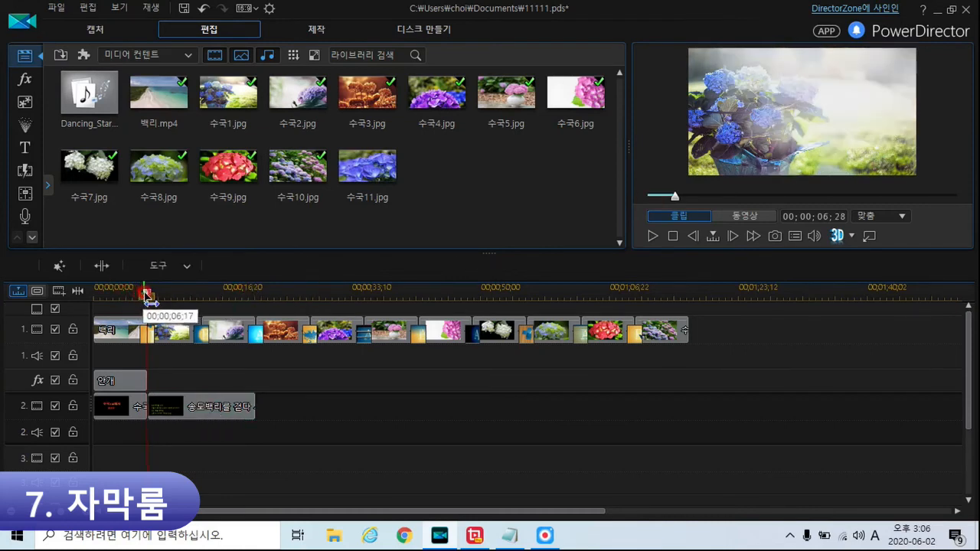
mouse_move(262, 303)
mouse_down()
mouse_move(269, 293)
mouse_move(256, 296)
mouse_up()
click(256, 295)
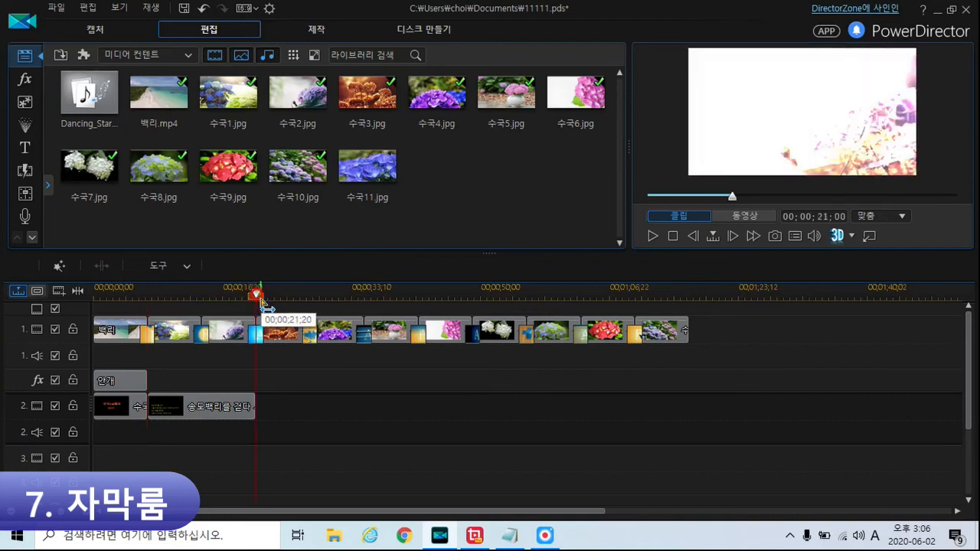
key(ctrl+v)
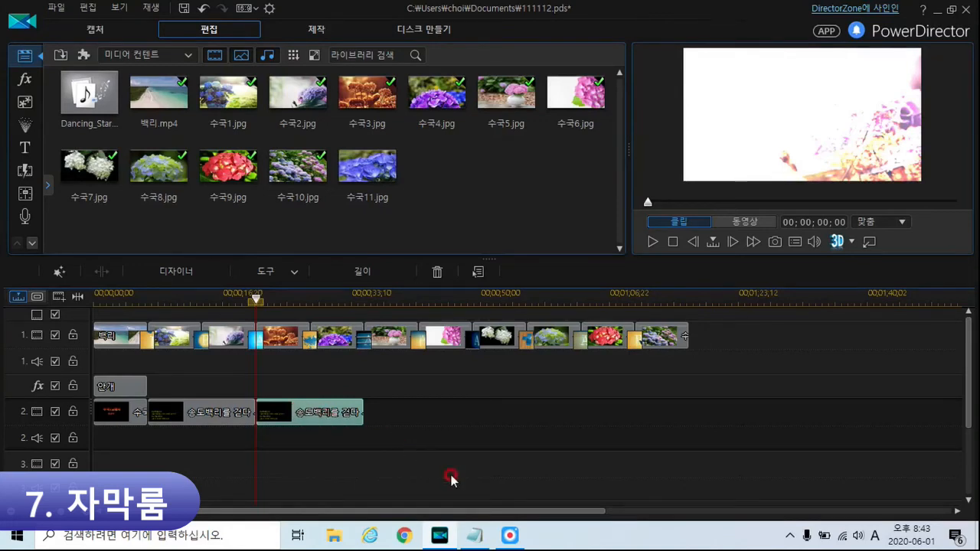
Copy the poem's second stanza, three lines starting with 그 떨림마저, from the 수국 text file in Notepad.
click(475, 541)
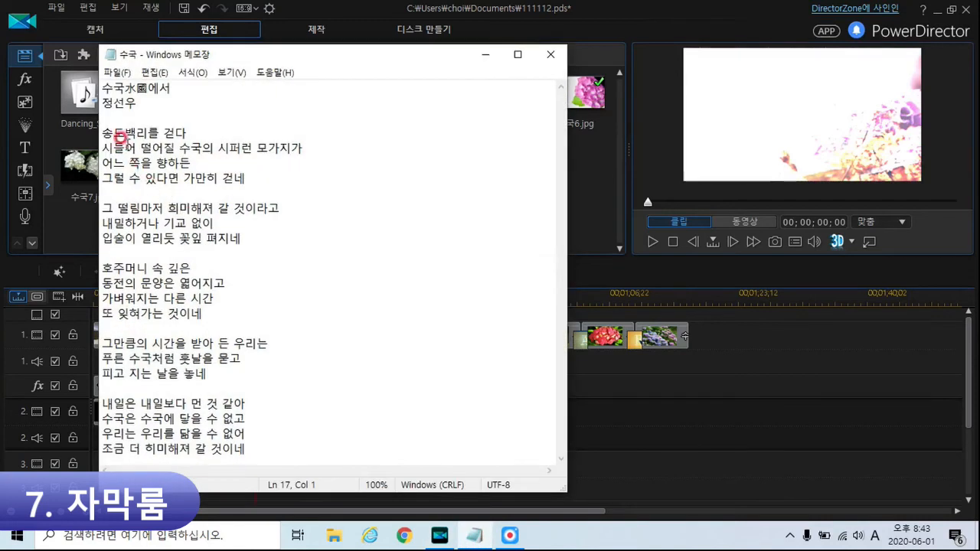
drag(99, 201, 233, 238)
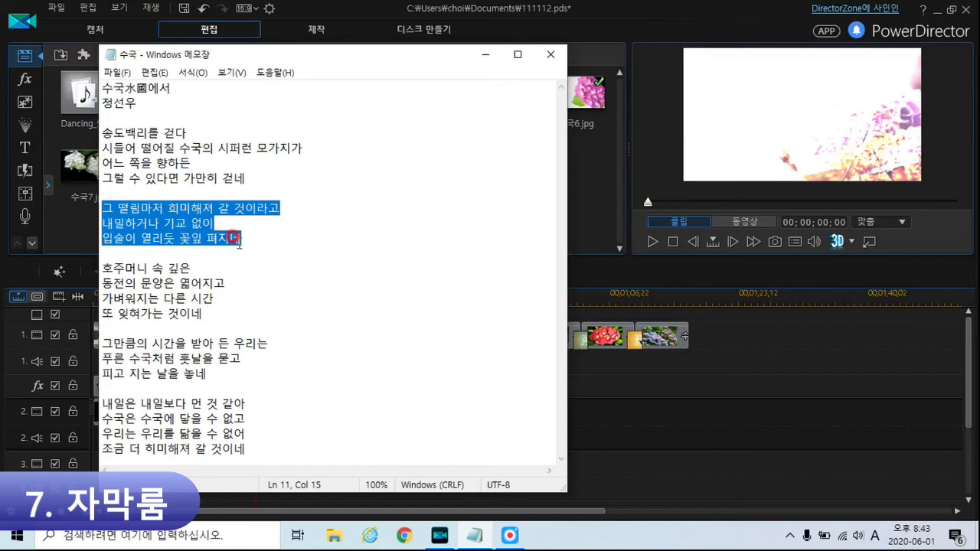
click(484, 55)
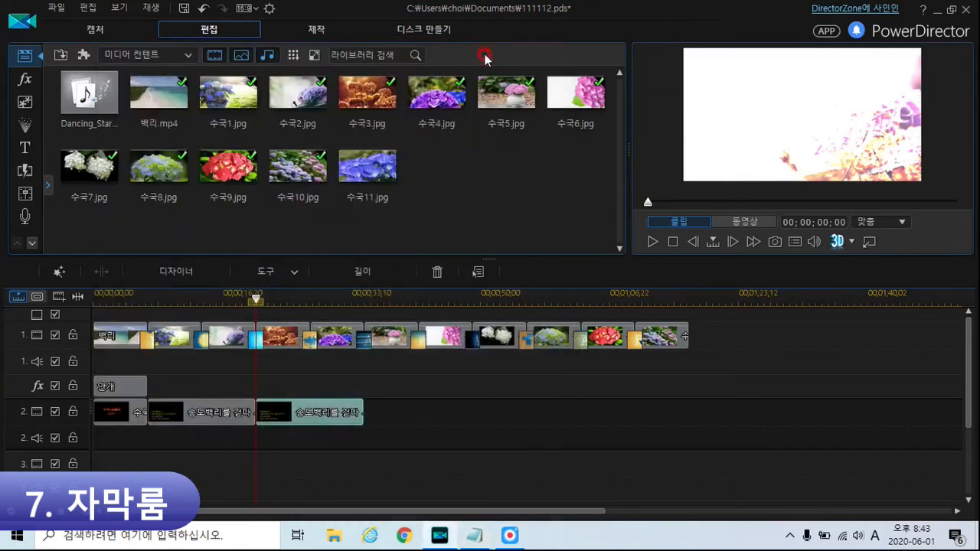
Open the duplicated title in the title designer, replace its text with the copied second stanza, and save the design.
click(283, 413)
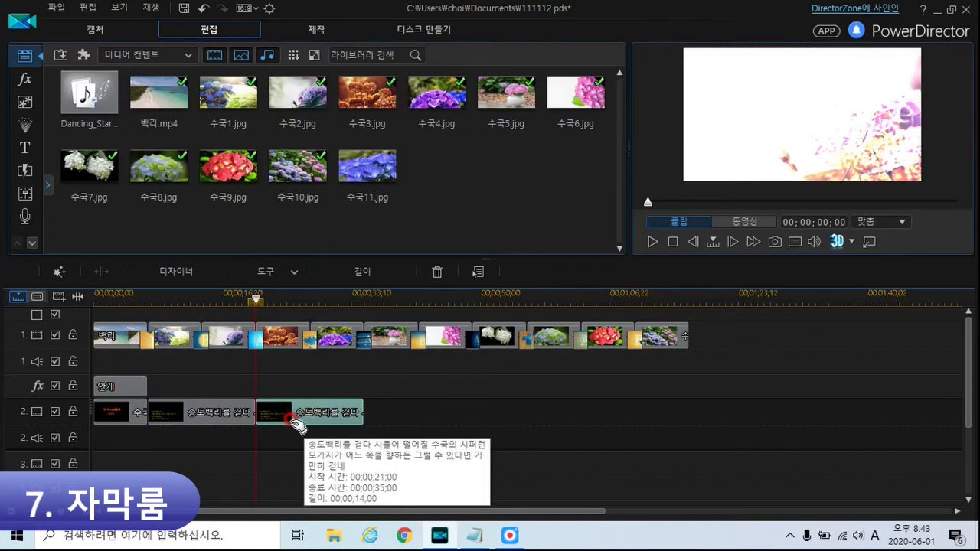
click(284, 412)
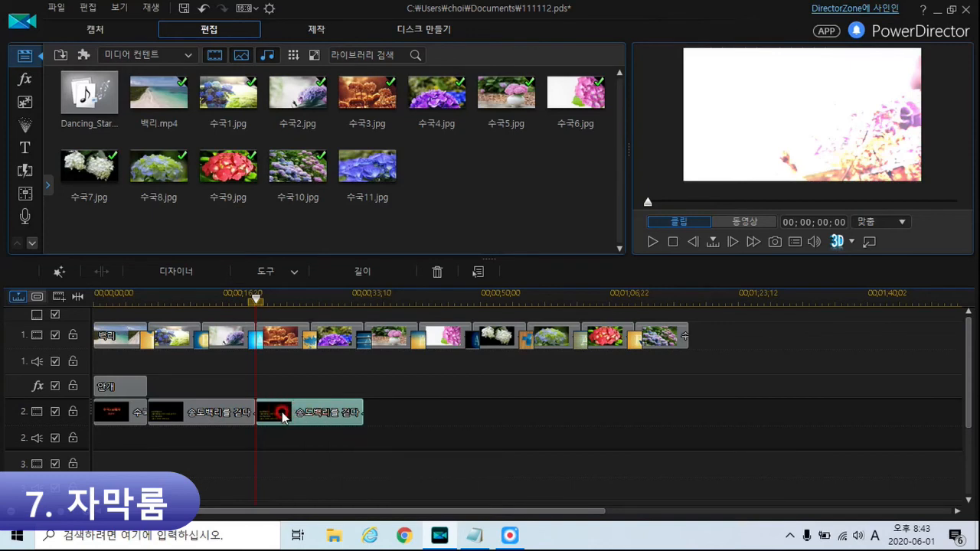
double_click(281, 414)
click(257, 61)
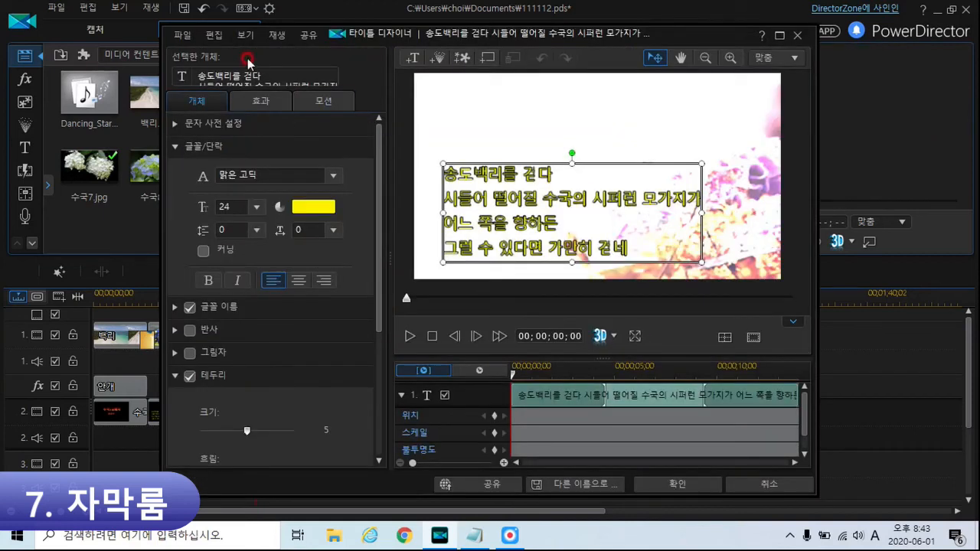
drag(199, 75, 320, 103)
text(그 떨림마저 희미해져 갈 것이라고 내밀하거나 기교 없이 입술이 열리듯 꽃잎 퍼지네)
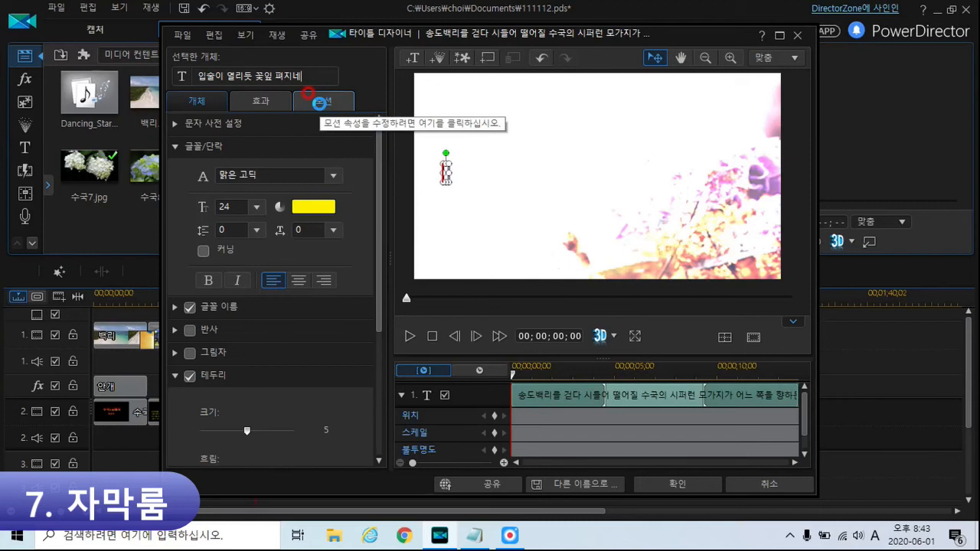
click(657, 486)
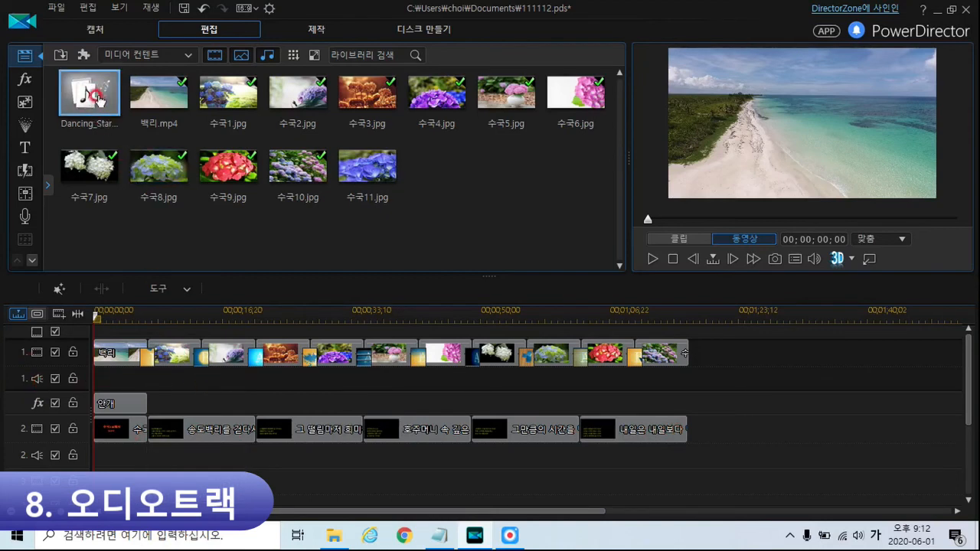
Place the Dancing_Star music on audio track 1 from the timeline's start, and move the playhead to the last clip's end at 00;01;17;00.
drag(97, 99, 89, 380)
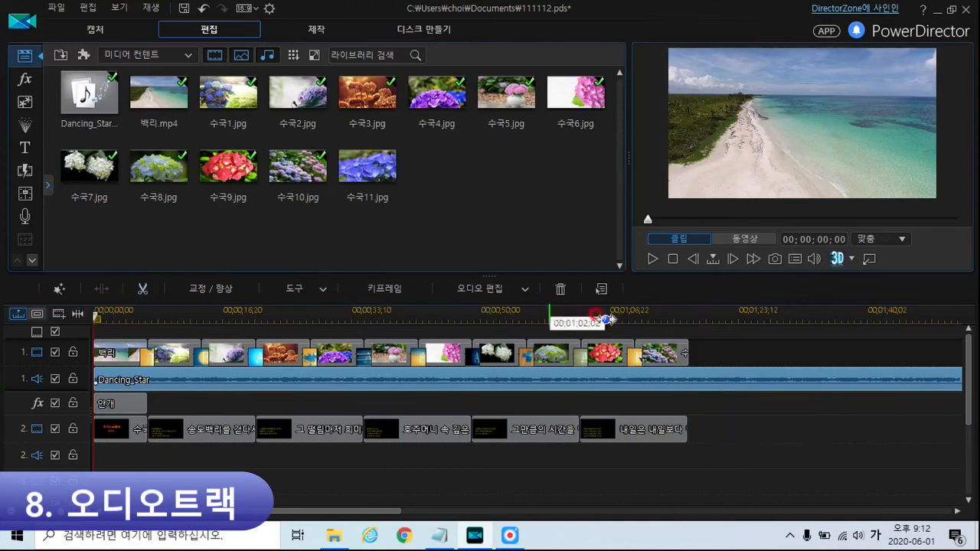
click(689, 315)
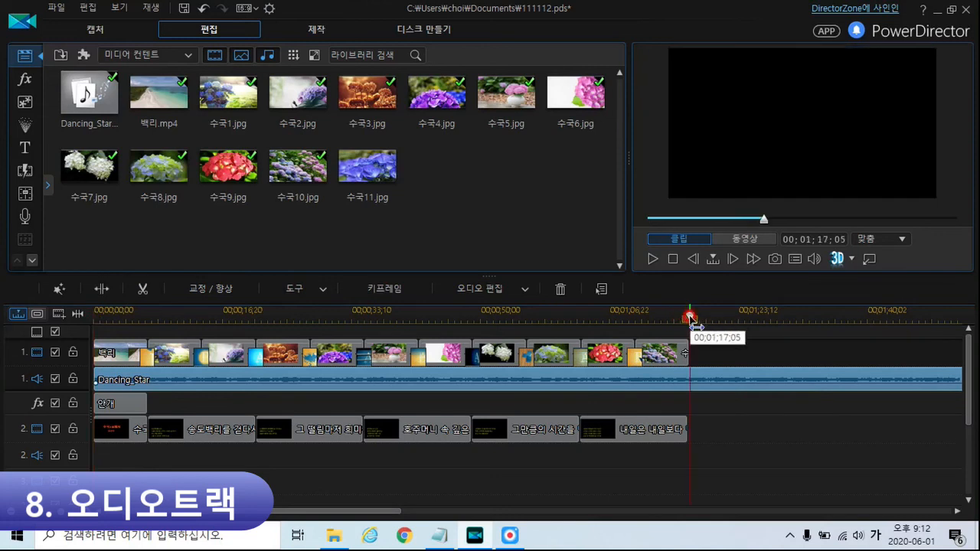
click(689, 315)
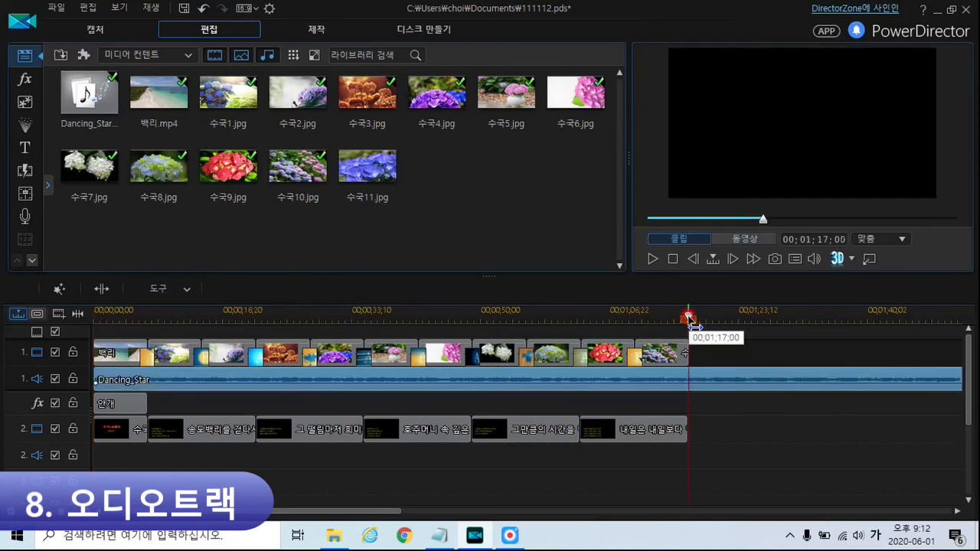
Split the Dancing_Star music at 00;01;17;00 and delete the part that runs past the last clip.
click(102, 290)
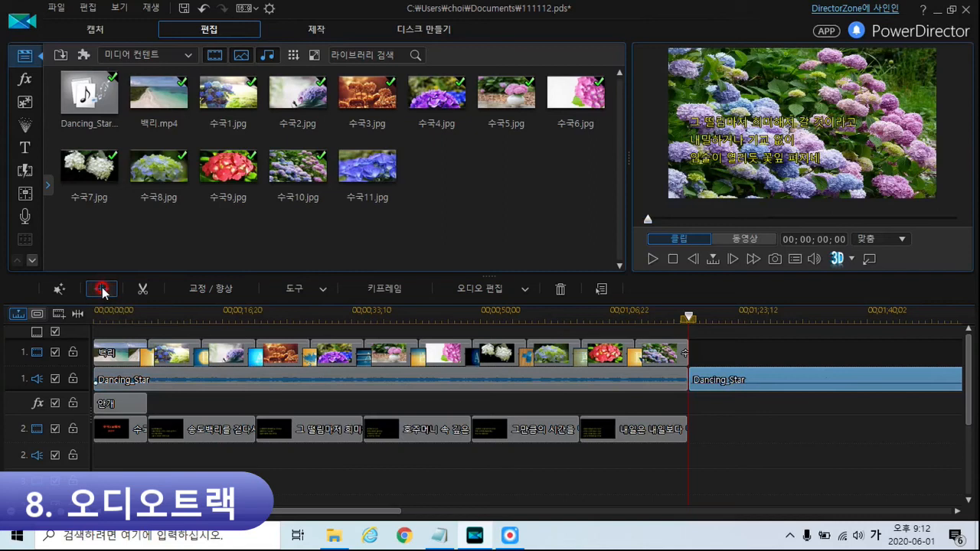
click(752, 379)
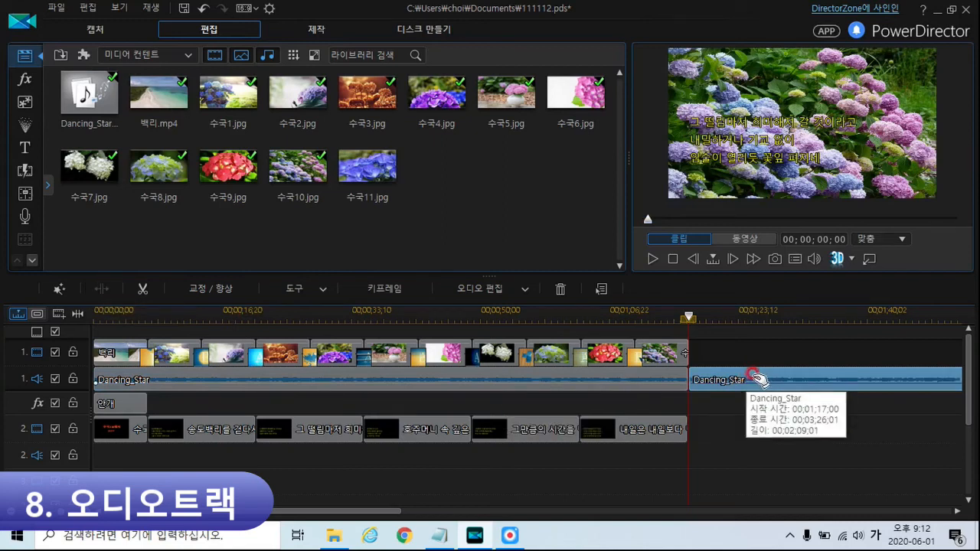
mouse_move(758, 379)
mouse_down()
mouse_move(700, 387)
mouse_move(704, 377)
mouse_up()
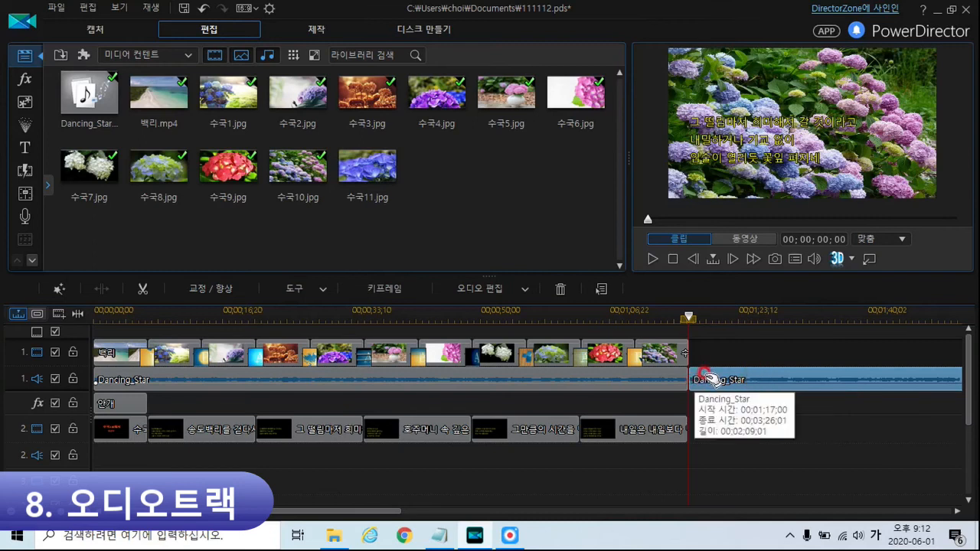
key(Delete)
click(722, 452)
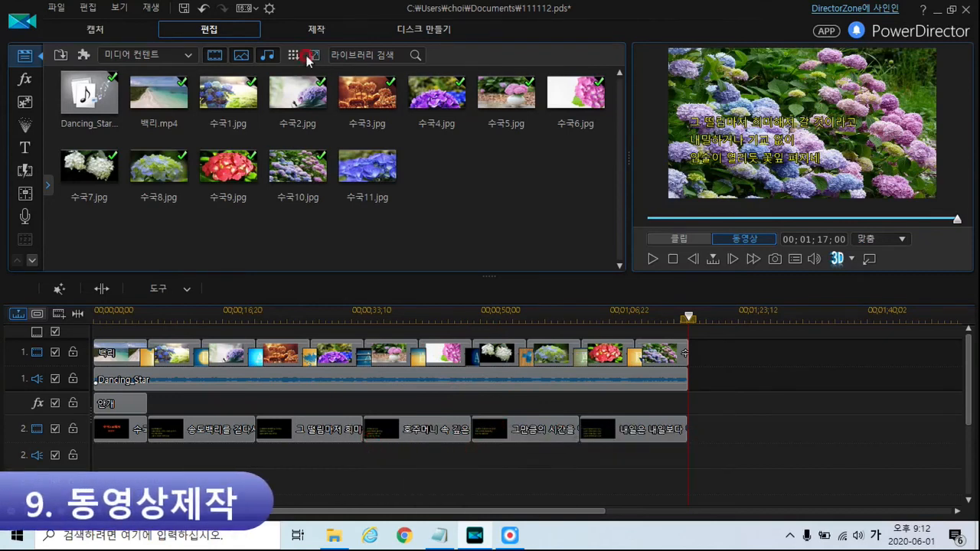
Go to the video production settings and choose H.264 AVC output in the MP4 format.
click(313, 29)
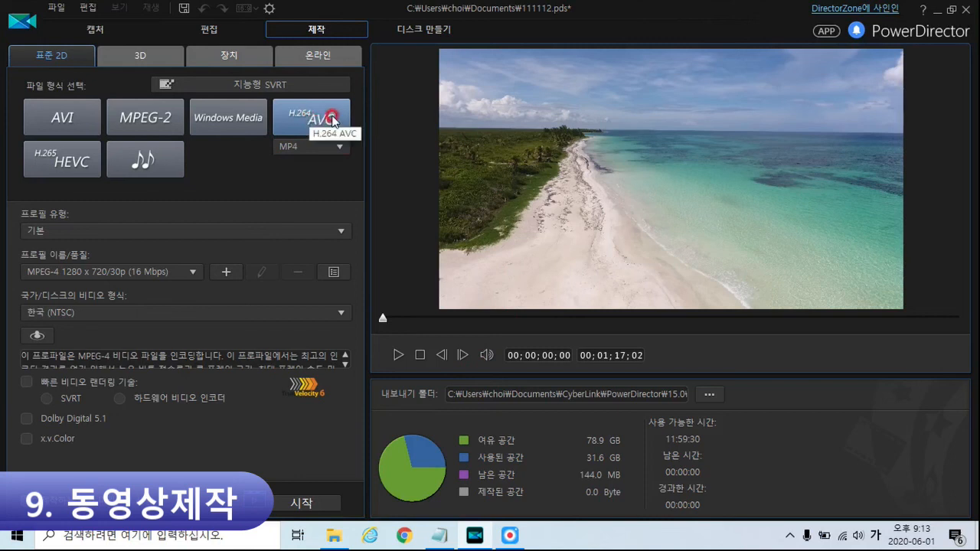
click(322, 146)
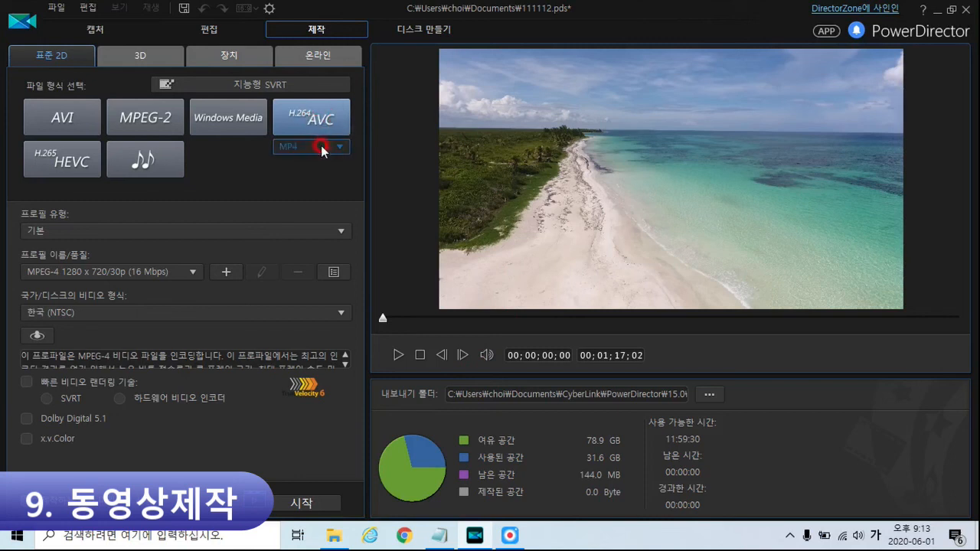
click(298, 176)
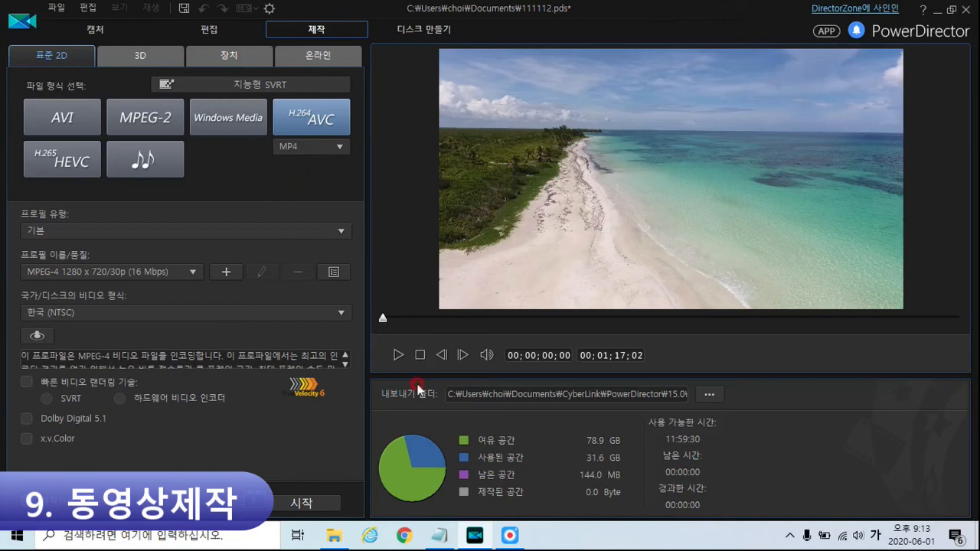
Set the export destination to the desktop's 동영상반 folder with the file name 수국.
click(710, 397)
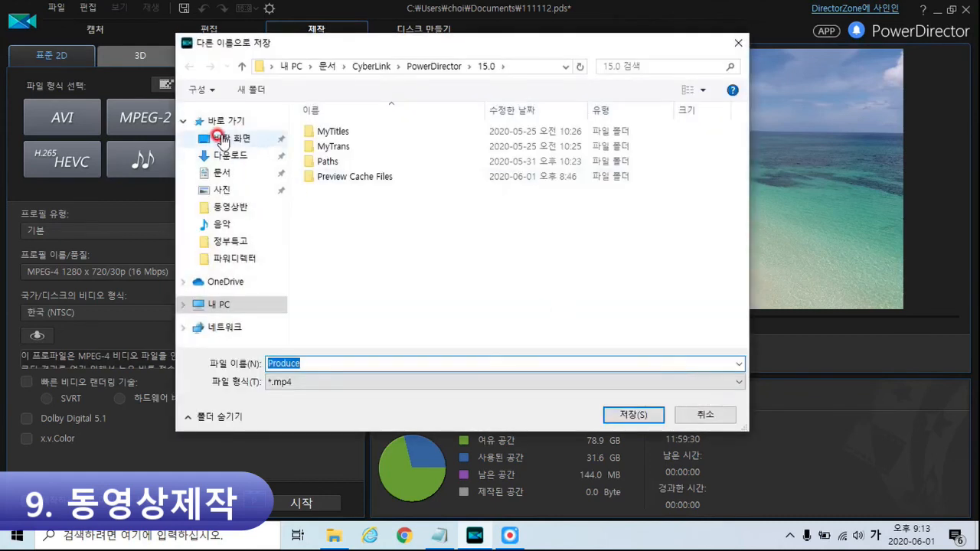
click(222, 140)
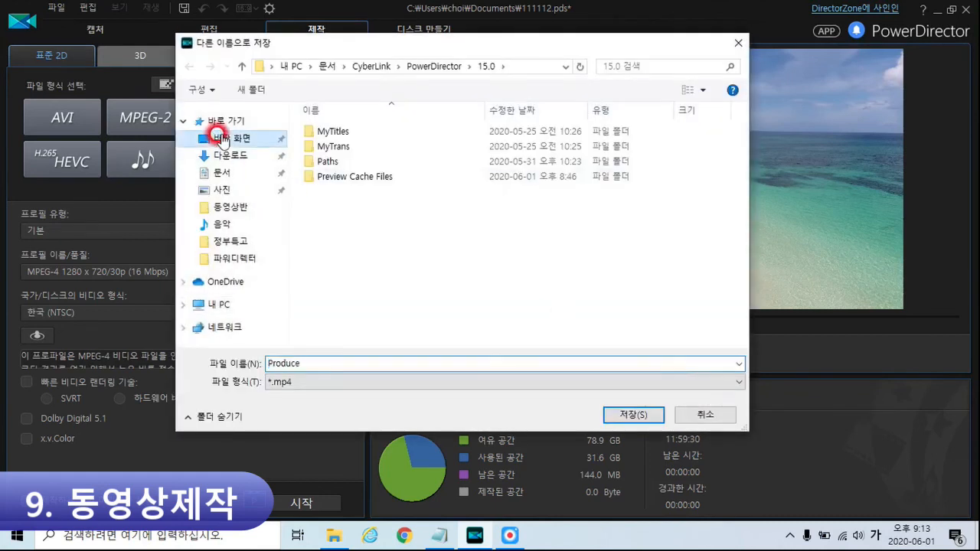
click(322, 135)
double_click(322, 134)
click(297, 360)
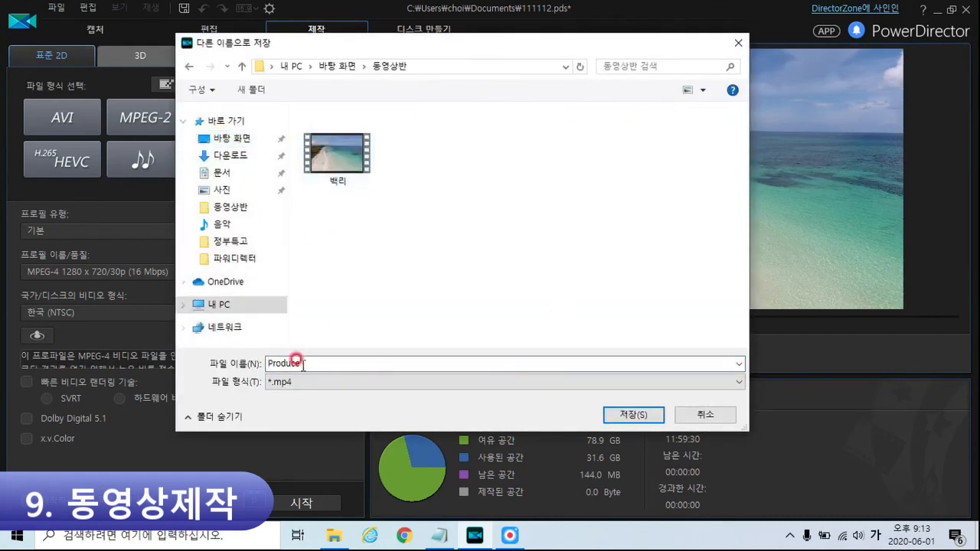
double_click(303, 364)
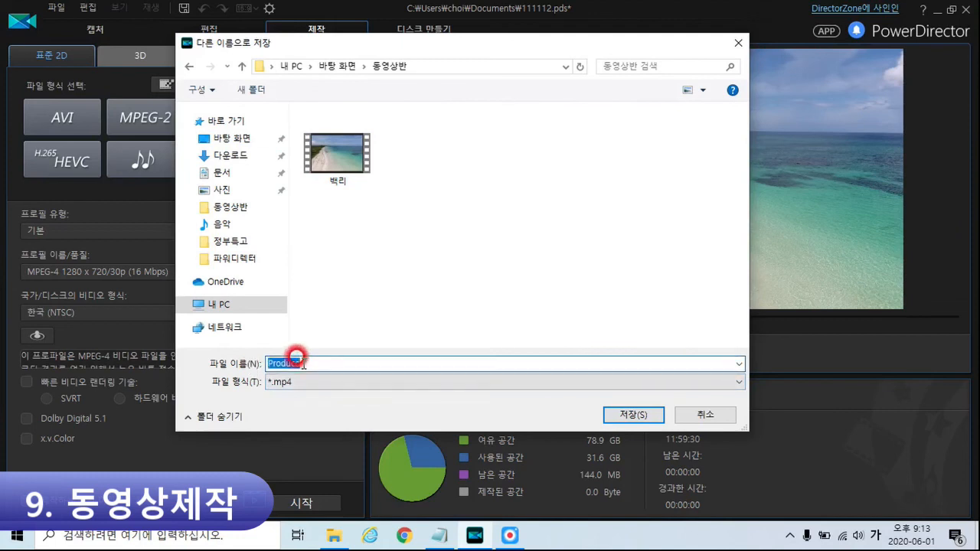
text(수국)
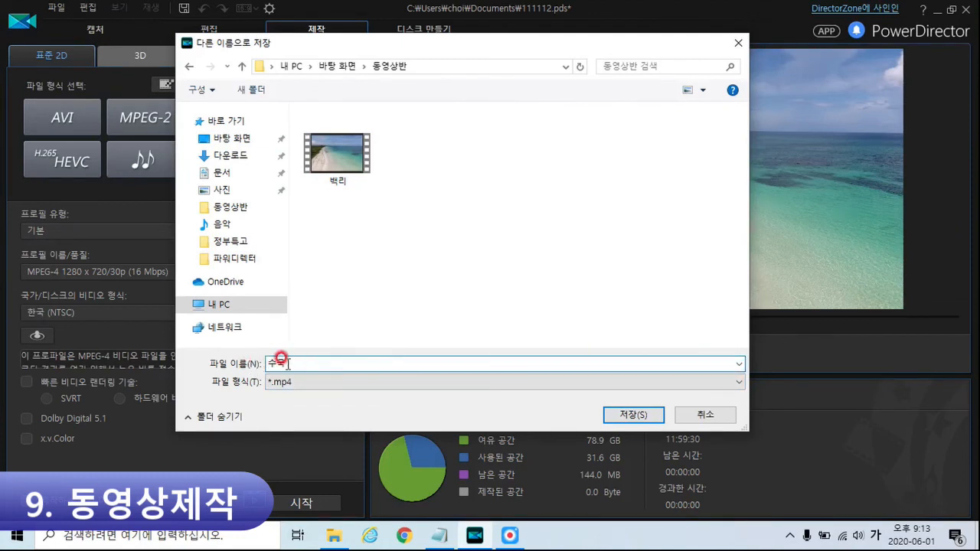
click(631, 416)
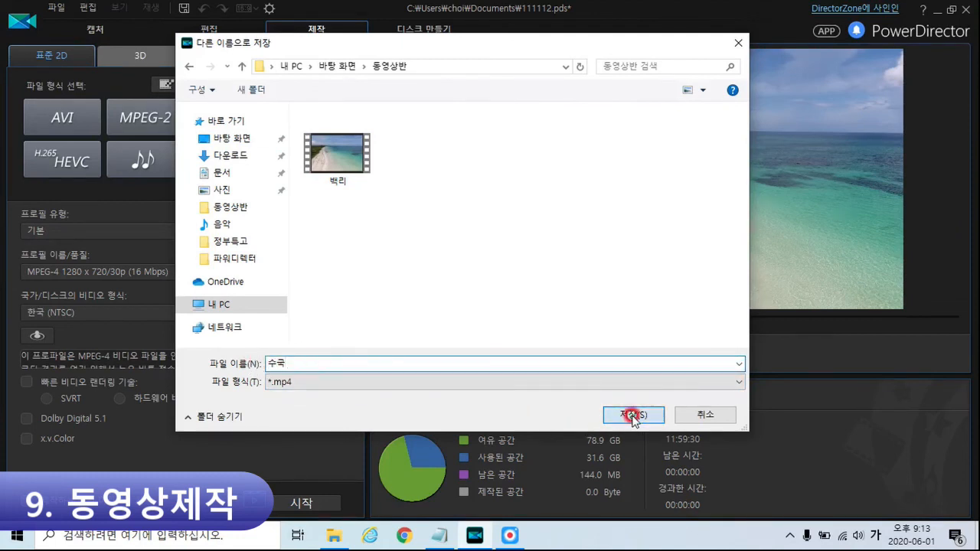